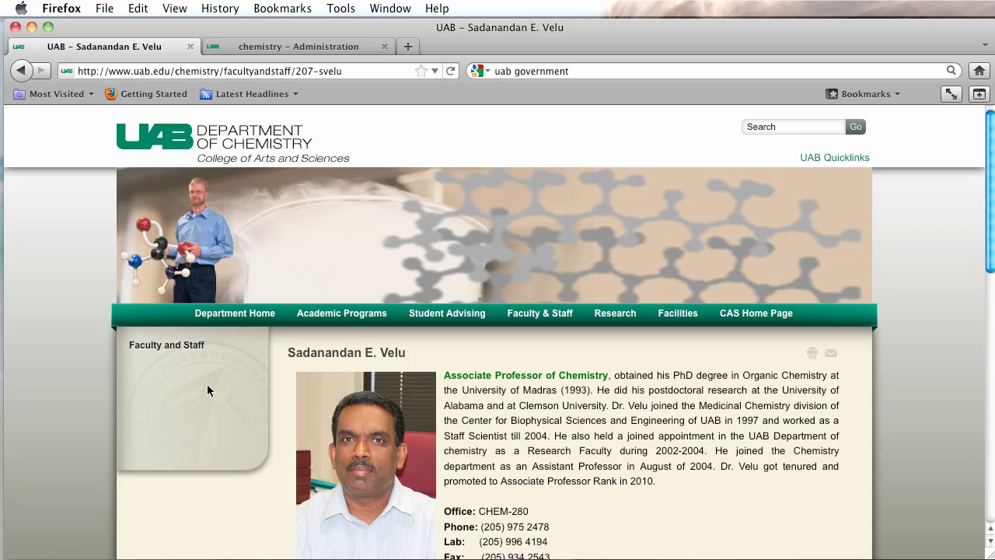
Highlight the faculty member's name heading and switch to the chemistry site's administration tab.
{"action": "left_click_drag", "start_coordinate": [409, 352], "coordinate": [291, 352]}
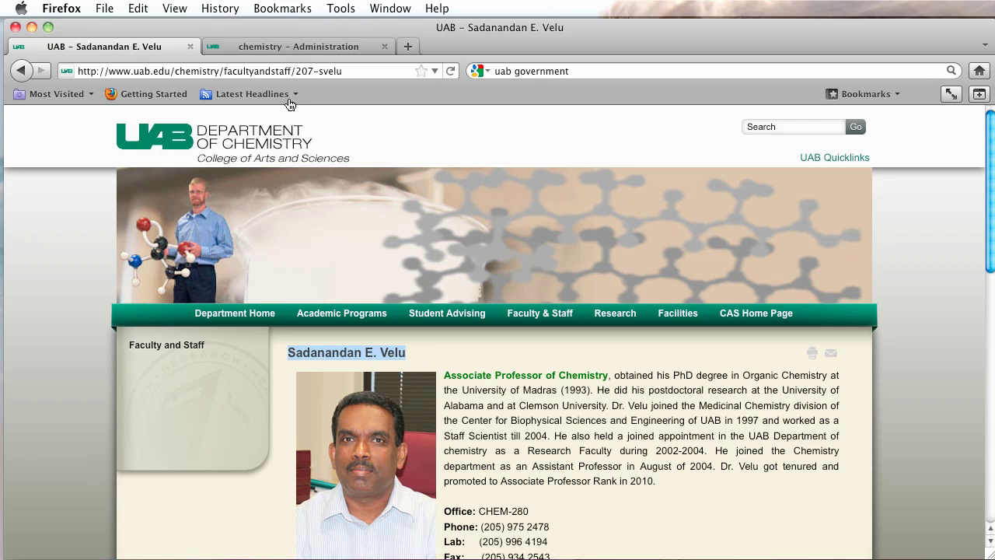
{"action": "left_click", "coordinate": [278, 49]}
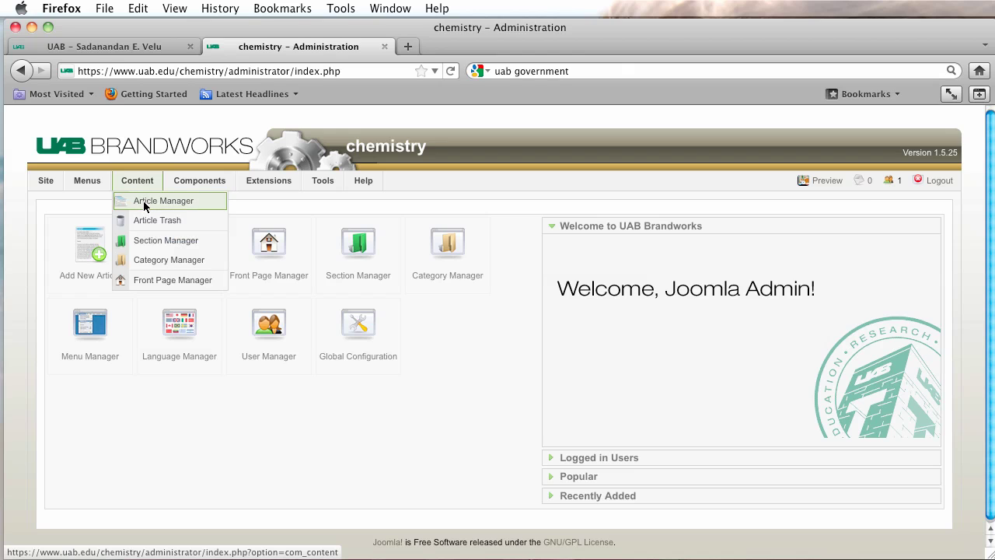
Start a new menu from Menus > Menu Manager.
{"action": "mouse_move", "coordinate": [102, 189]}
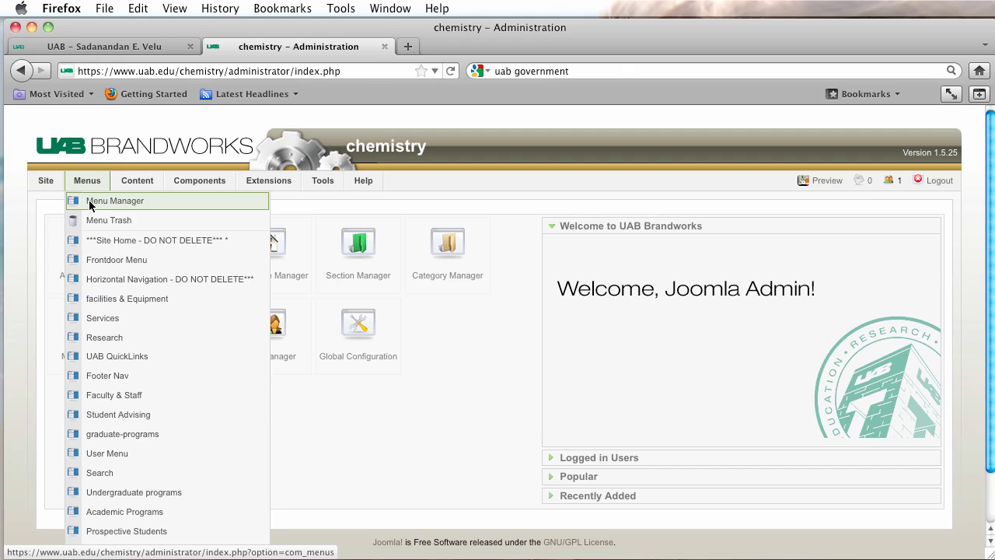
{"action": "left_click", "coordinate": [90, 204]}
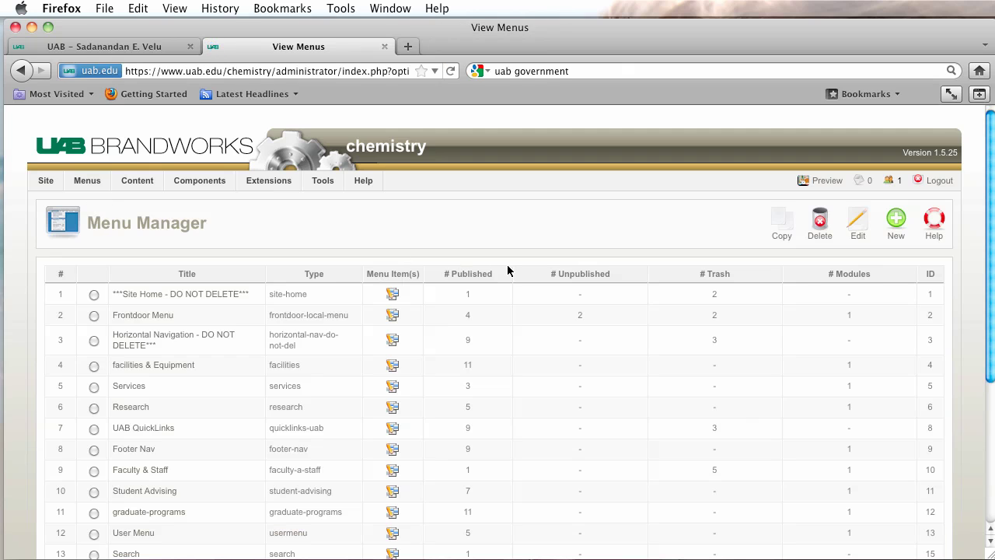
{"action": "left_click", "coordinate": [896, 222]}
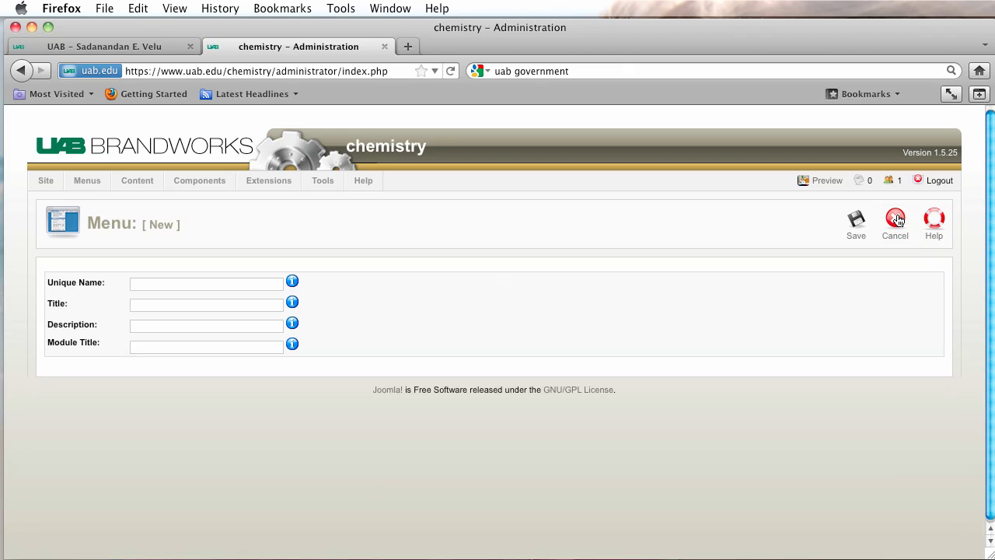
Enter 'Velu Menu' as unique name, title, description and module title, then save.
{"action": "left_click", "coordinate": [171, 283]}
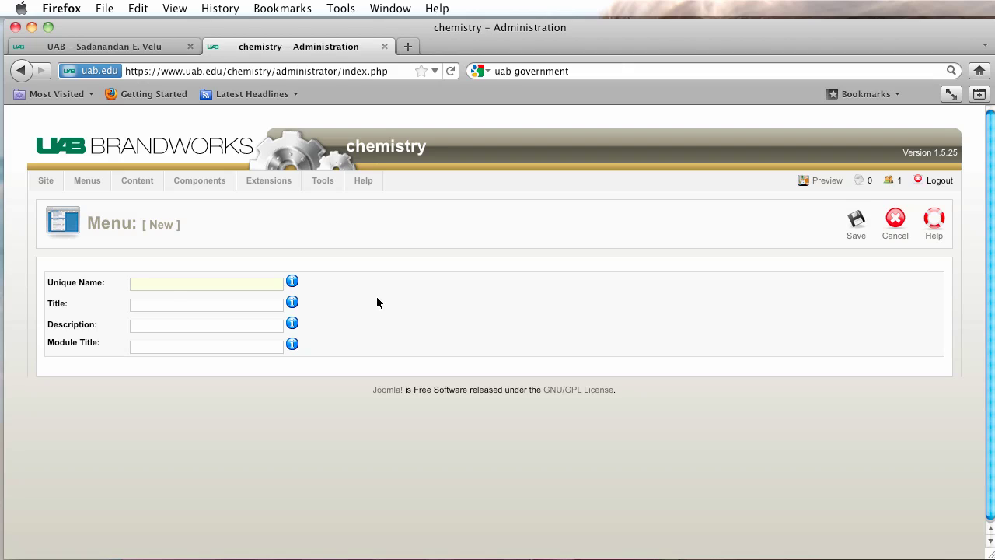
{"action": "type", "text": "Velu "}
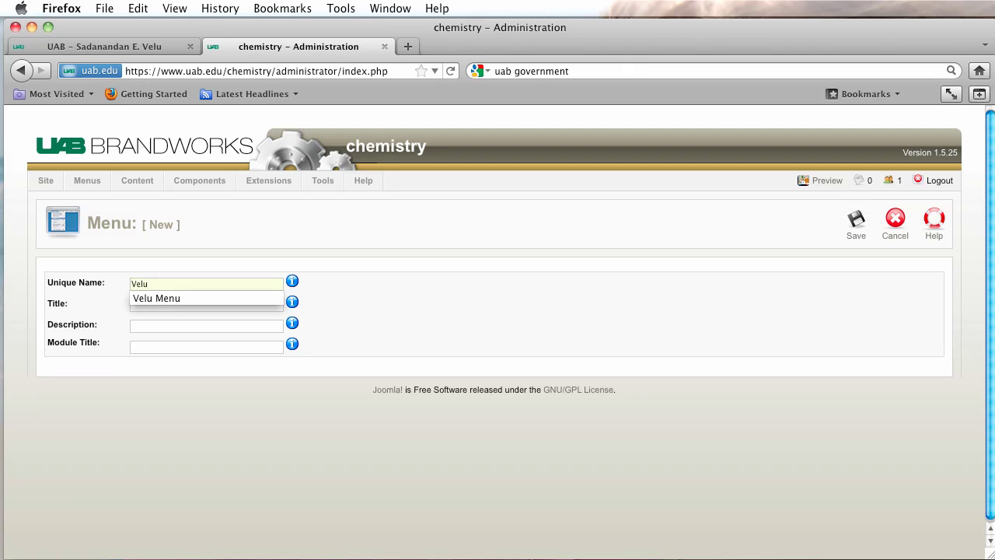
{"action": "type", "text": "Menu"}
{"action": "left_click_drag", "start_coordinate": [186, 285], "coordinate": [72, 276]}
{"action": "key", "text": "super+c"}
{"action": "key", "text": "Tab"}
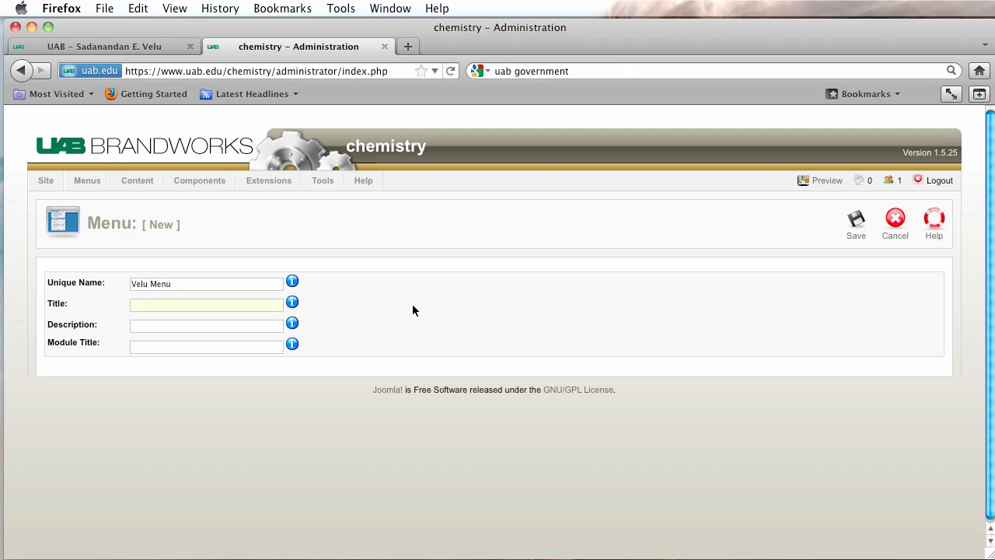
{"action": "key", "text": "super+v"}
{"action": "key", "text": "Tab"}
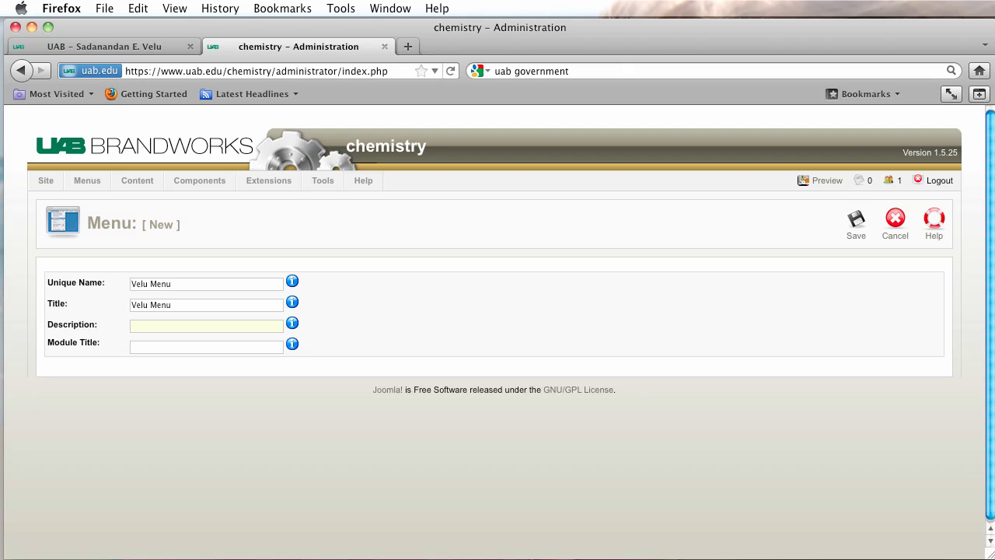
{"action": "key", "text": "super+v"}
{"action": "key", "text": "Tab"}
{"action": "key", "text": "super+v"}
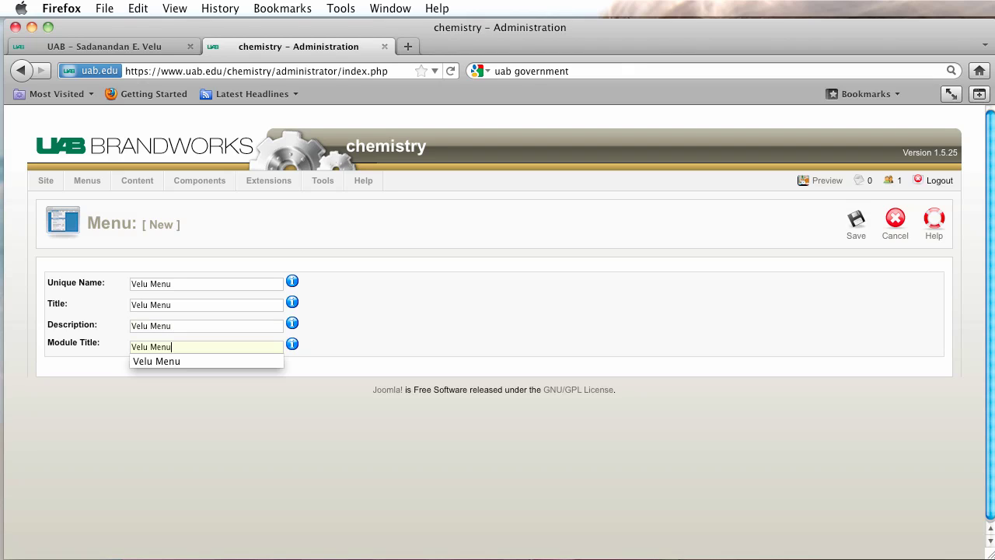
{"action": "key", "text": "Tab"}
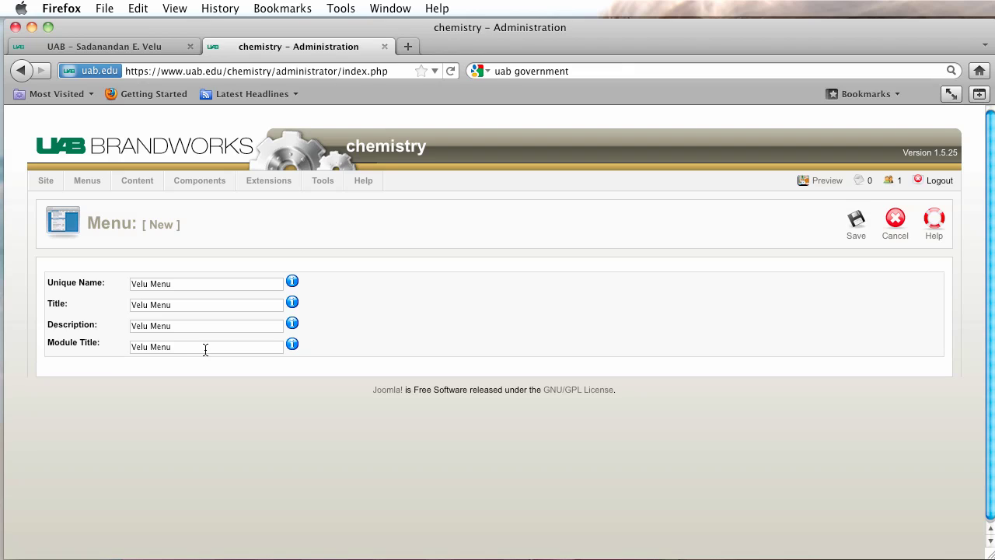
{"action": "left_click", "coordinate": [857, 226]}
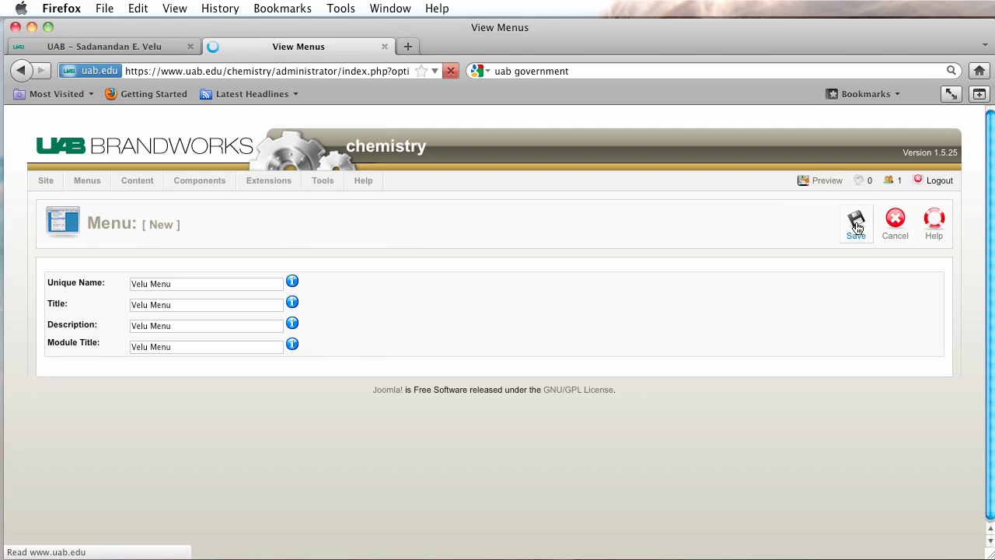
{"action": "scroll", "coordinate": [546, 222], "scroll_direction": "down", "scroll_amount": 5}
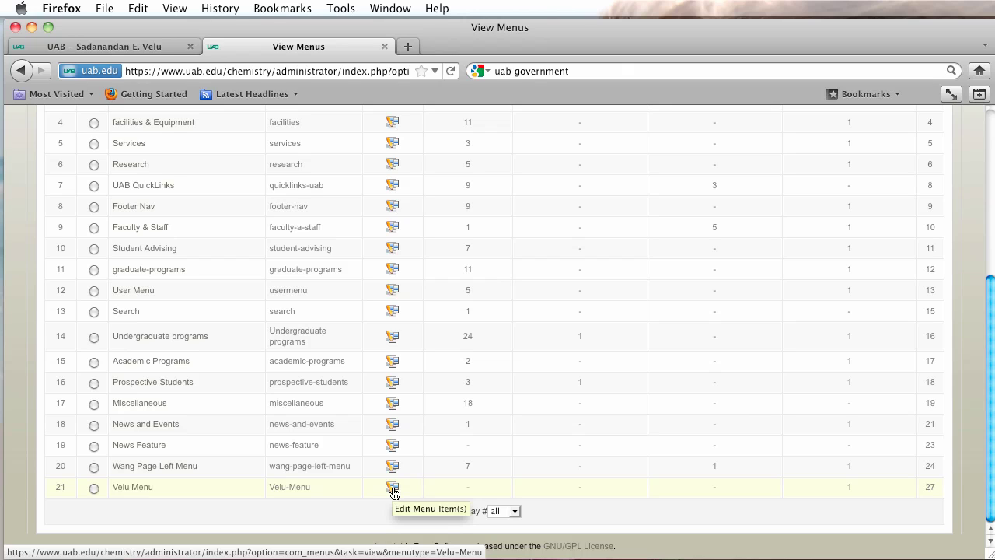
Start a new Velu Menu item of type Articles > Article Layout.
{"action": "left_click", "coordinate": [394, 489]}
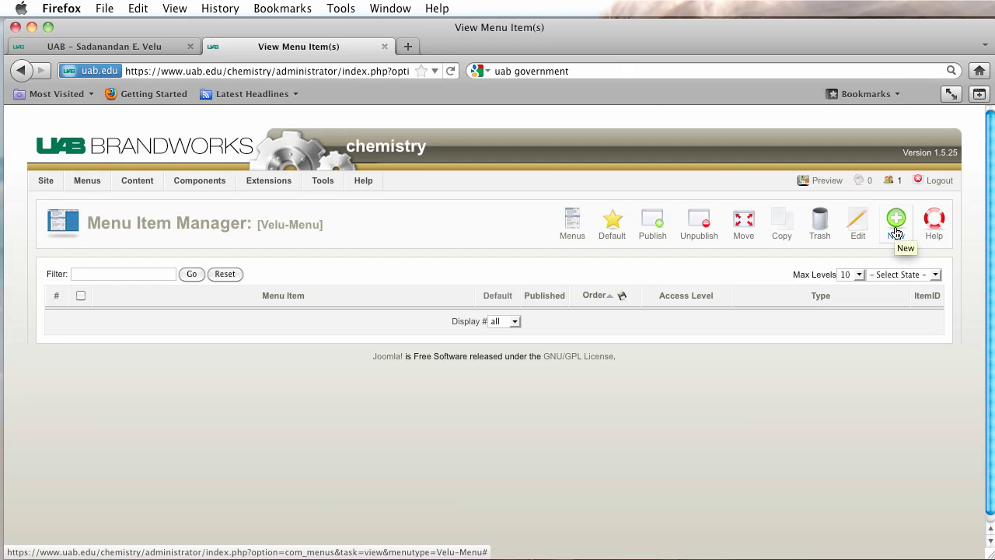
{"action": "left_click", "coordinate": [897, 228]}
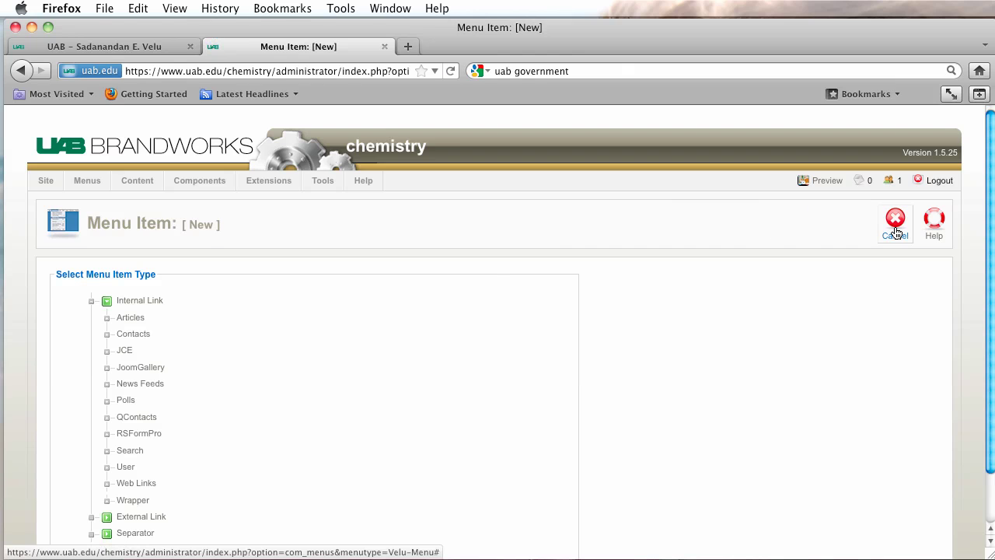
{"action": "left_click", "coordinate": [133, 321]}
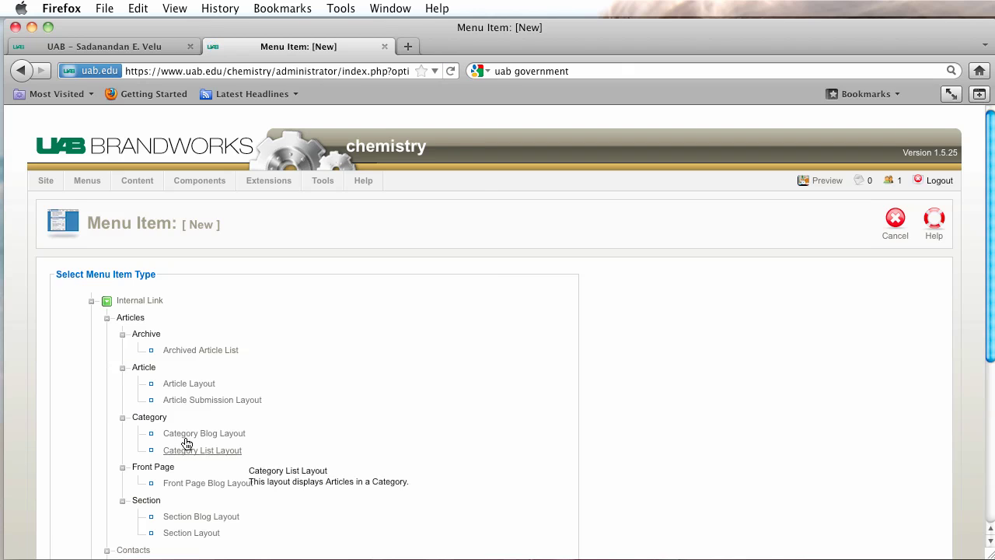
{"action": "left_click", "coordinate": [193, 385]}
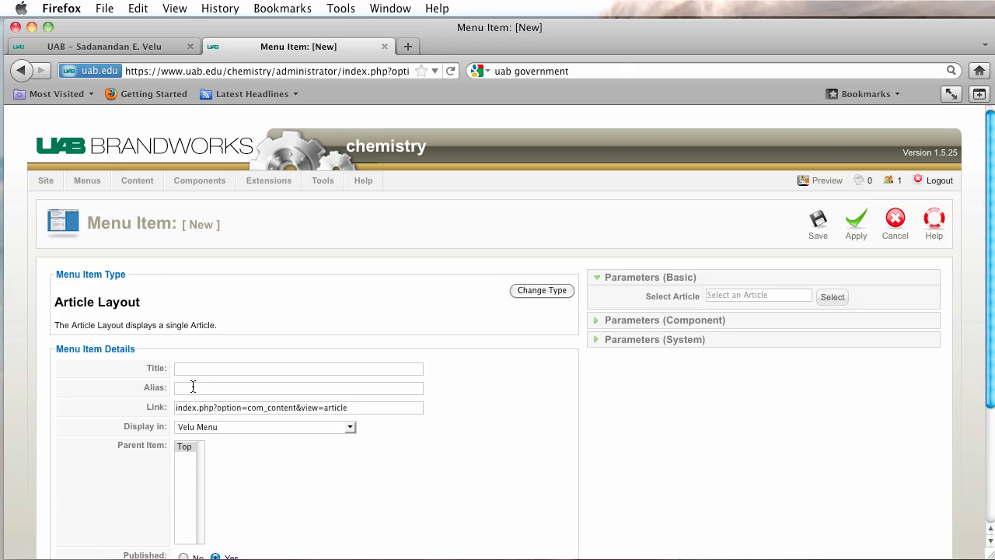
Browse Faculty-category articles in the picker, close it unchosen, and cancel the new item.
{"action": "left_click", "coordinate": [832, 297]}
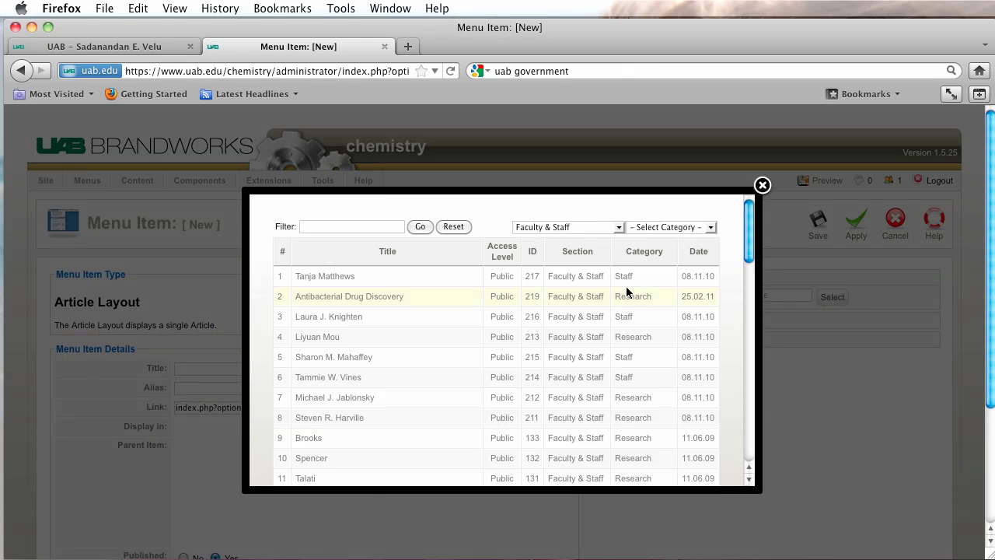
{"action": "left_click", "coordinate": [661, 227]}
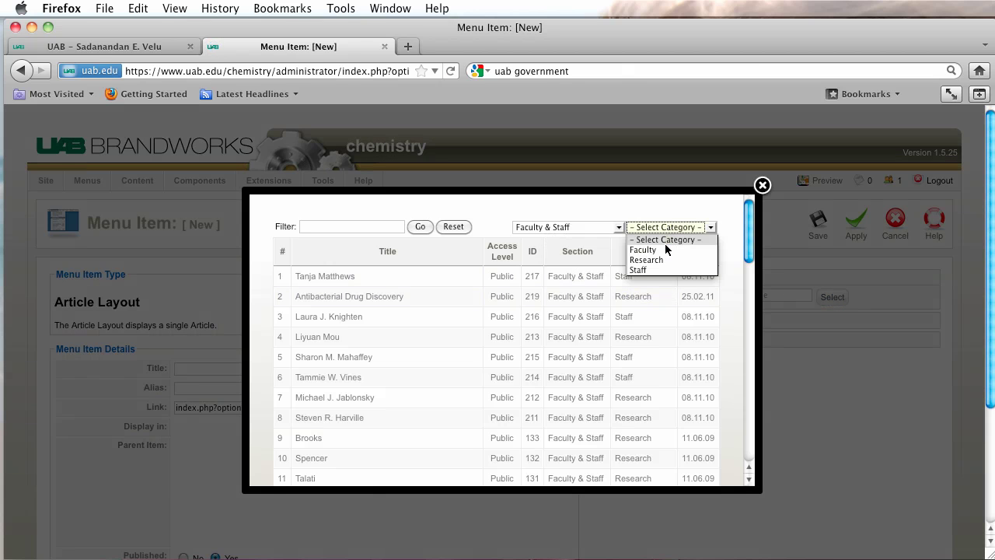
{"action": "left_click", "coordinate": [664, 250]}
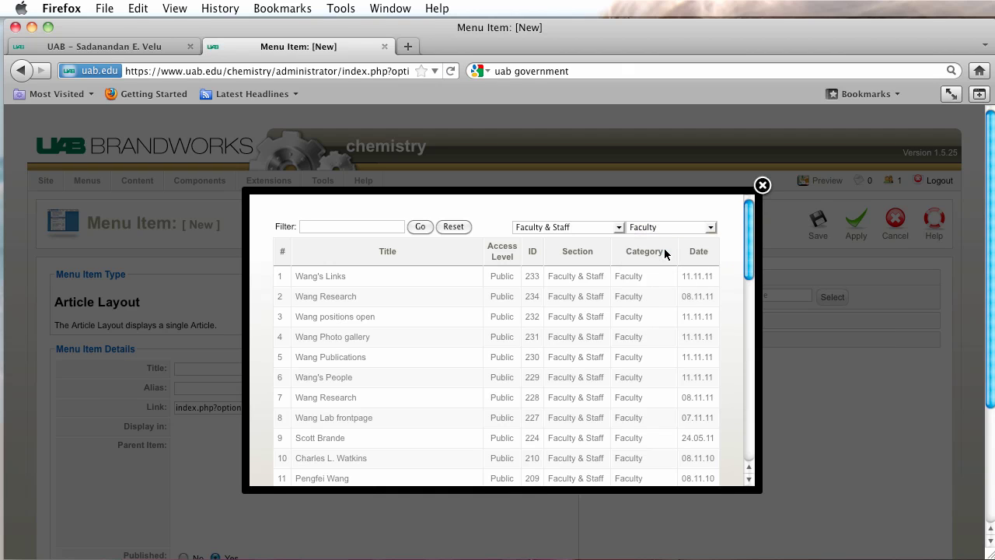
{"action": "scroll", "coordinate": [550, 271], "scroll_direction": "down", "scroll_amount": 10}
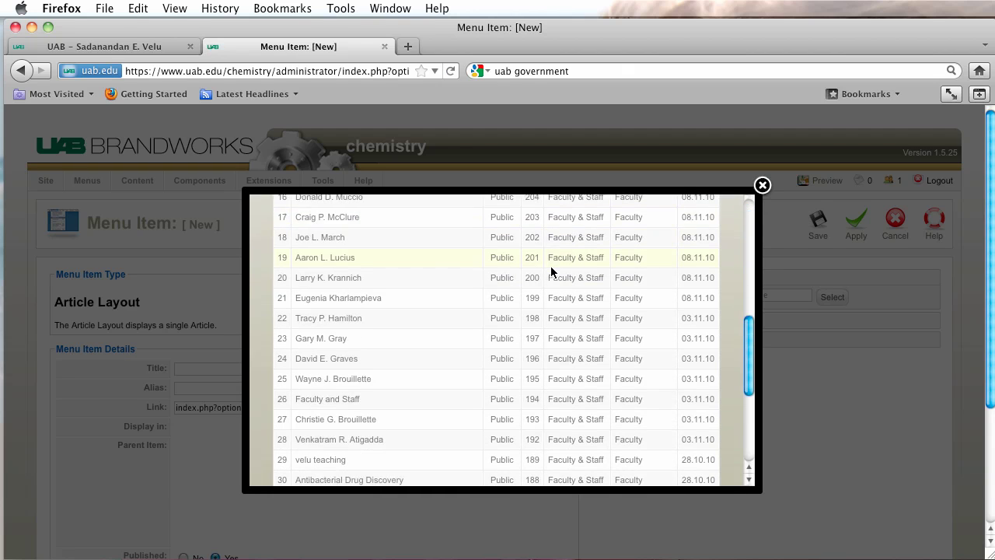
{"action": "scroll", "coordinate": [550, 271], "scroll_direction": "down", "scroll_amount": 5}
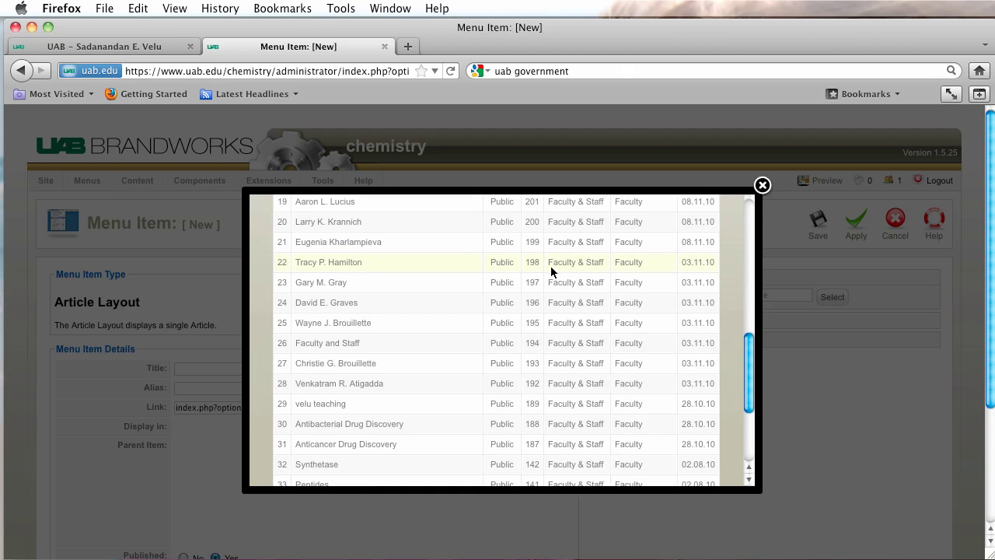
{"action": "scroll", "coordinate": [550, 269], "scroll_direction": "down", "scroll_amount": 1}
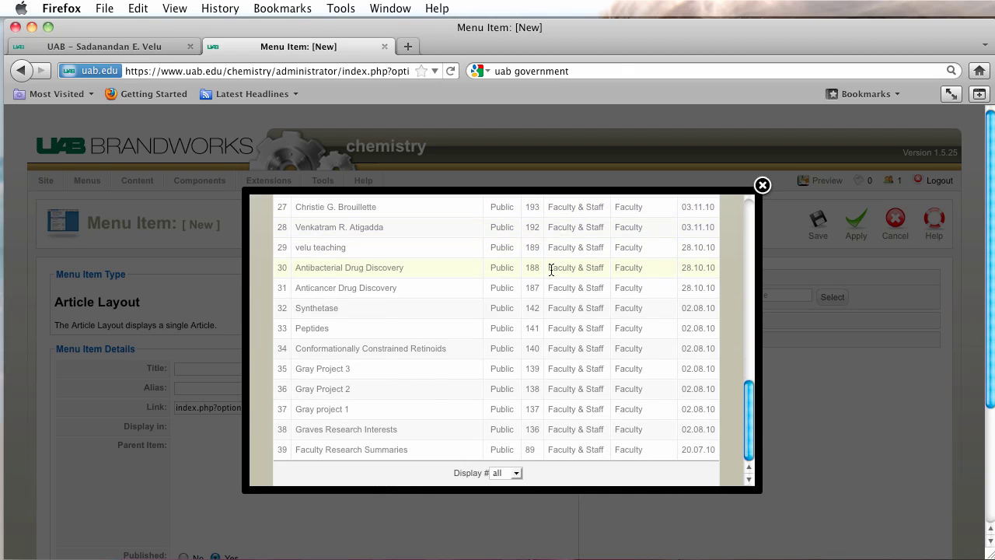
{"action": "scroll", "coordinate": [550, 270], "scroll_direction": "down", "scroll_amount": 1}
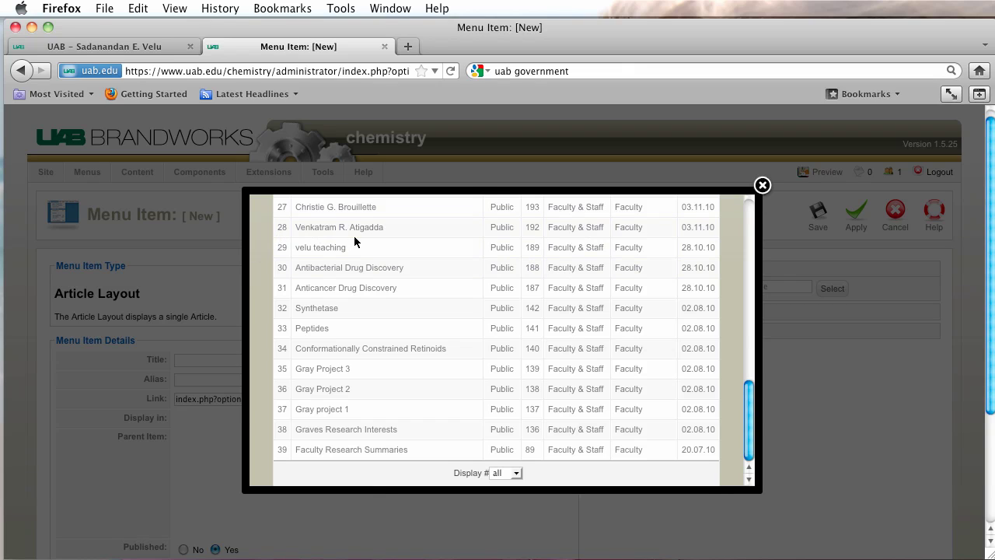
{"action": "scroll", "coordinate": [445, 267], "scroll_direction": "down", "scroll_amount": 5}
{"action": "scroll", "coordinate": [445, 267], "scroll_direction": "up", "scroll_amount": 4}
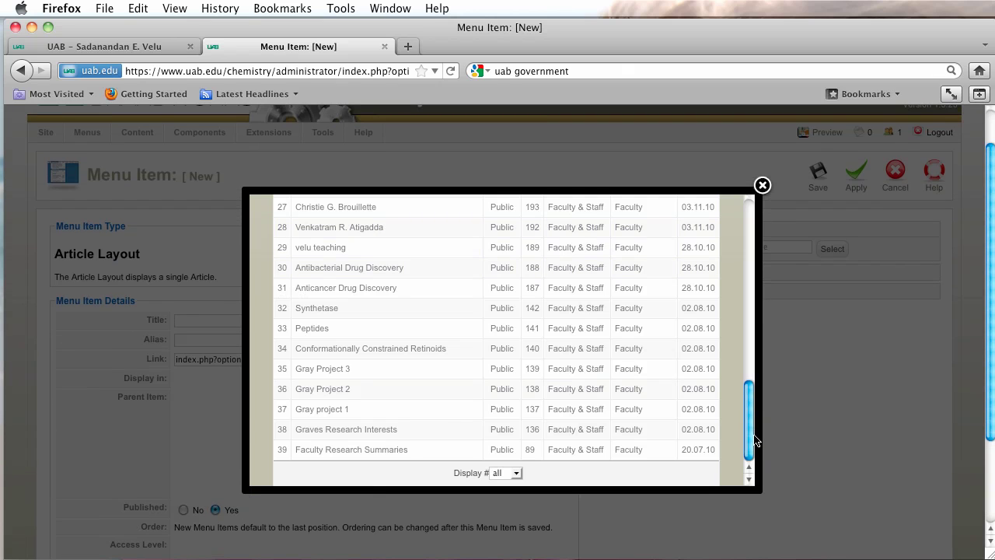
{"action": "left_click_drag", "start_coordinate": [753, 440], "coordinate": [753, 241]}
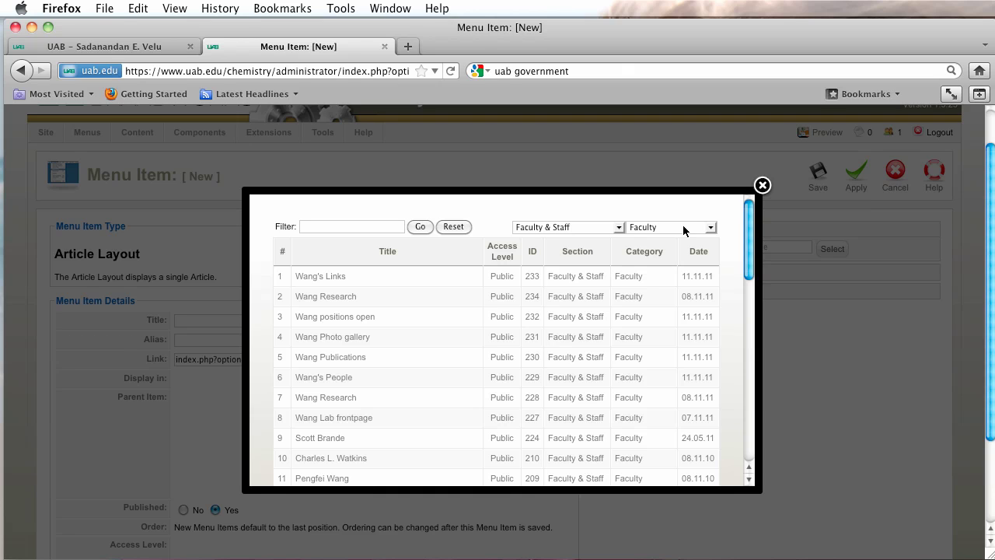
{"action": "scroll", "coordinate": [683, 226], "scroll_direction": "down", "scroll_amount": 10}
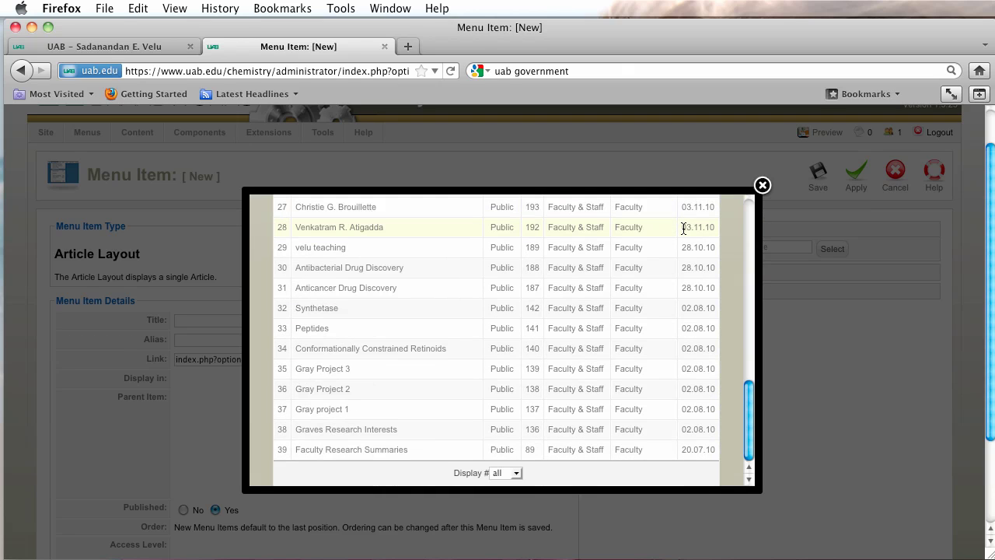
{"action": "scroll", "coordinate": [682, 227], "scroll_direction": "up", "scroll_amount": 10}
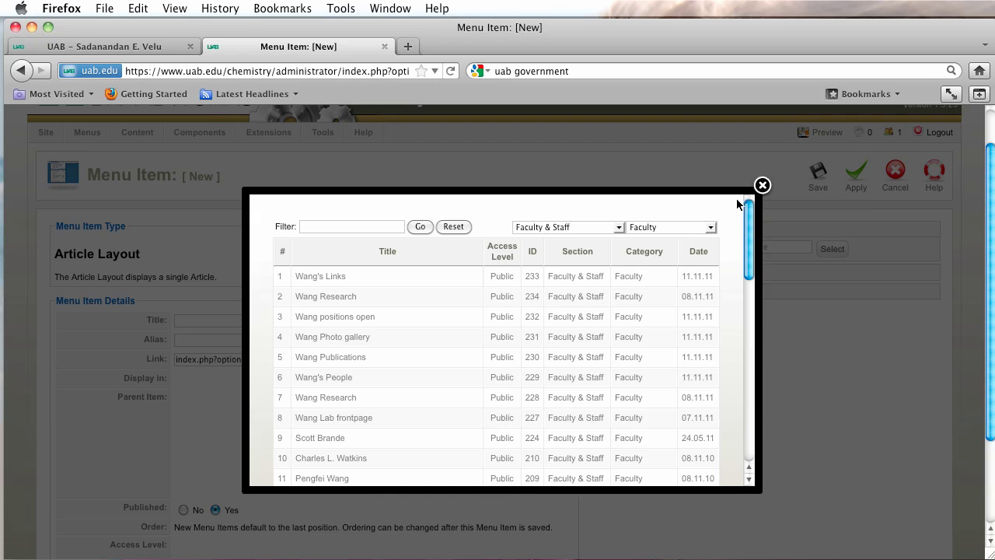
{"action": "scroll", "coordinate": [740, 203], "scroll_direction": "up", "scroll_amount": 2}
{"action": "left_click", "coordinate": [762, 185]}
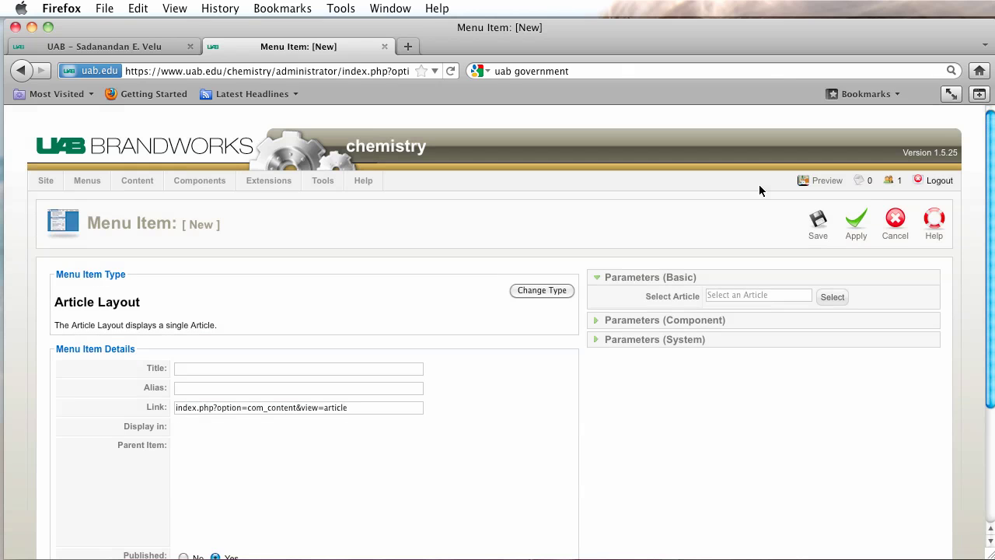
{"action": "left_click", "coordinate": [894, 225]}
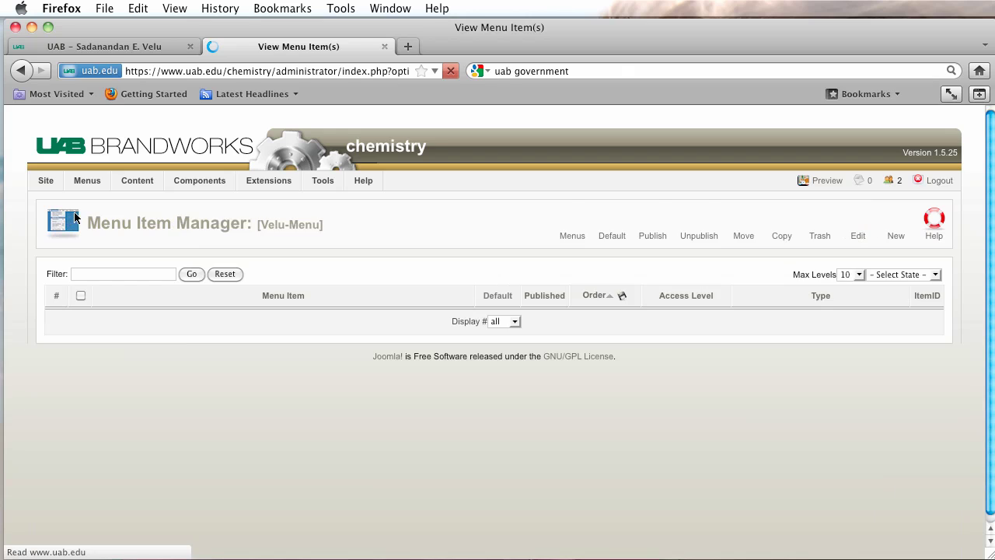
In the Article Manager, publish Velu Links, Contact Us, Research Funding, Patents and Publications.
{"action": "mouse_move", "coordinate": [131, 182]}
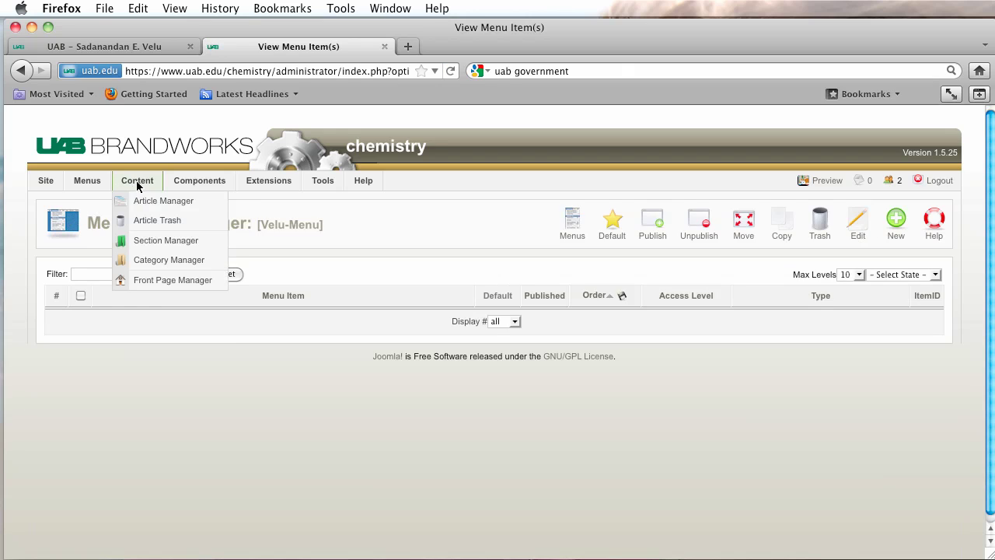
{"action": "left_click", "coordinate": [141, 201]}
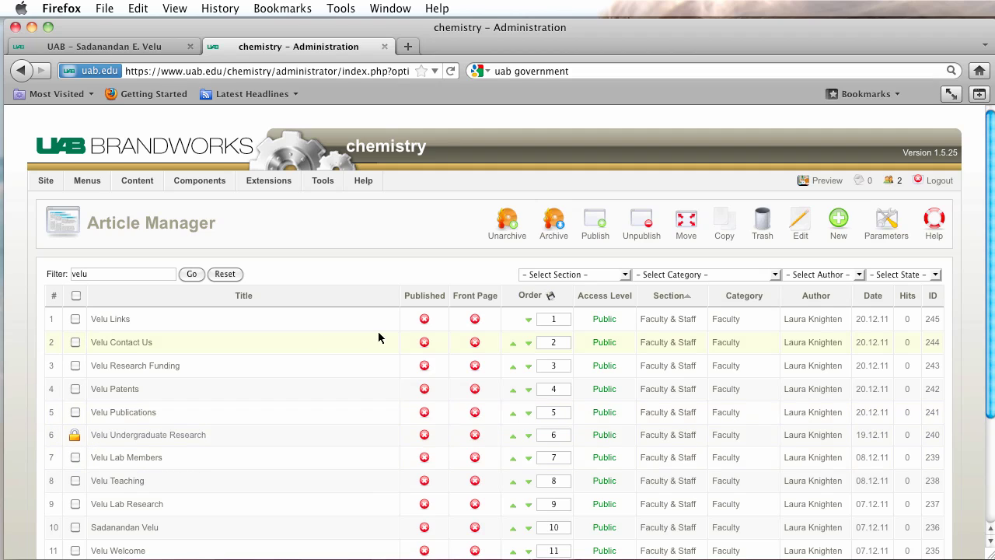
{"action": "mouse_move", "coordinate": [425, 325]}
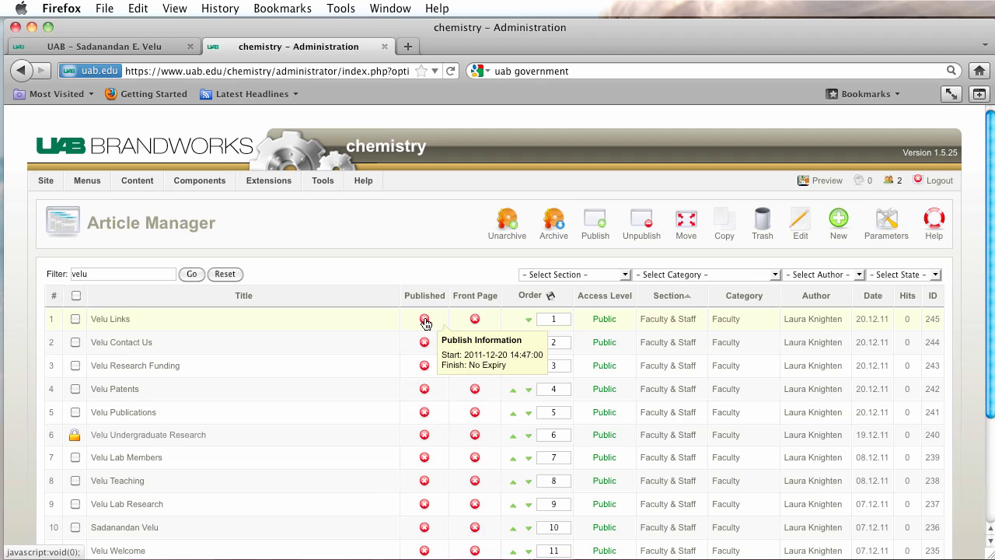
{"action": "left_click", "coordinate": [424, 321]}
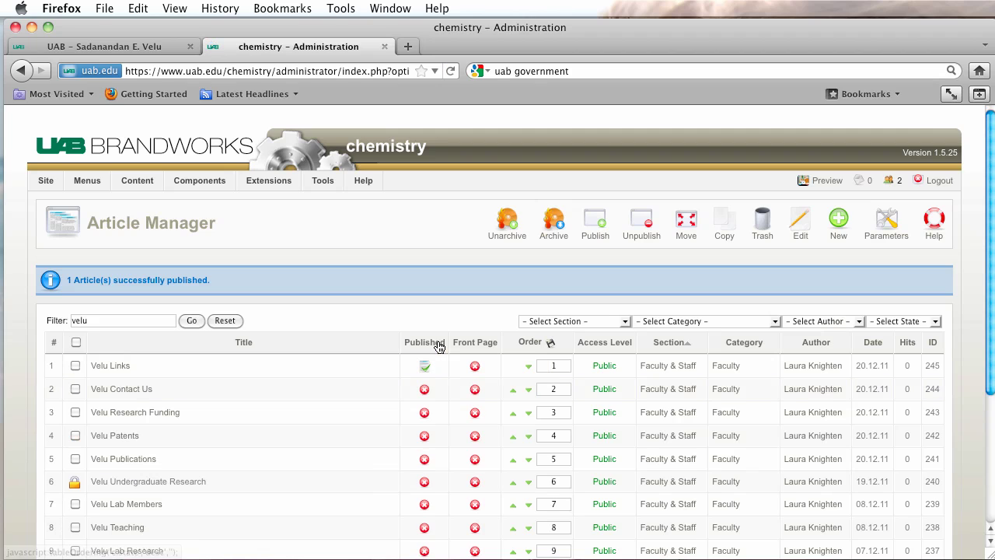
{"action": "left_click", "coordinate": [424, 391]}
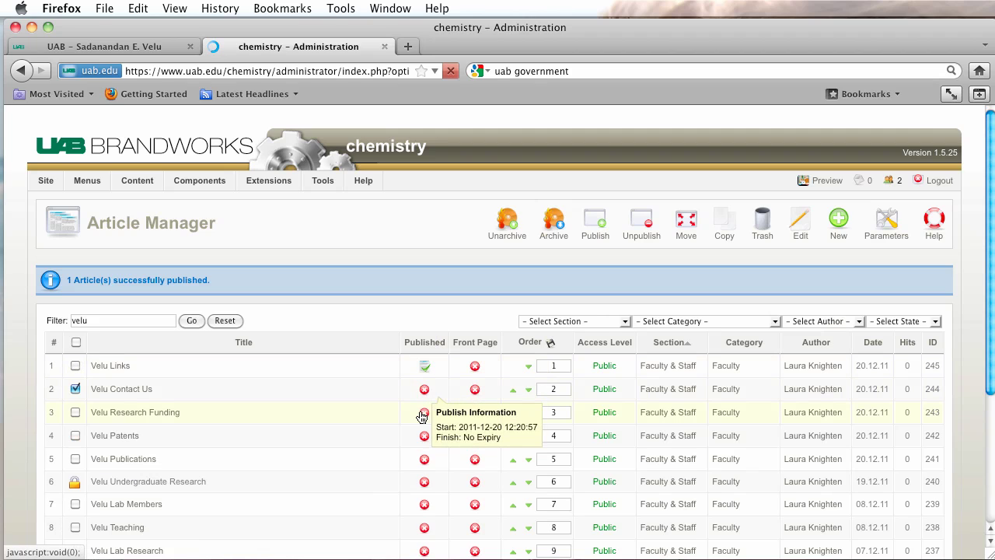
{"action": "left_click", "coordinate": [424, 412]}
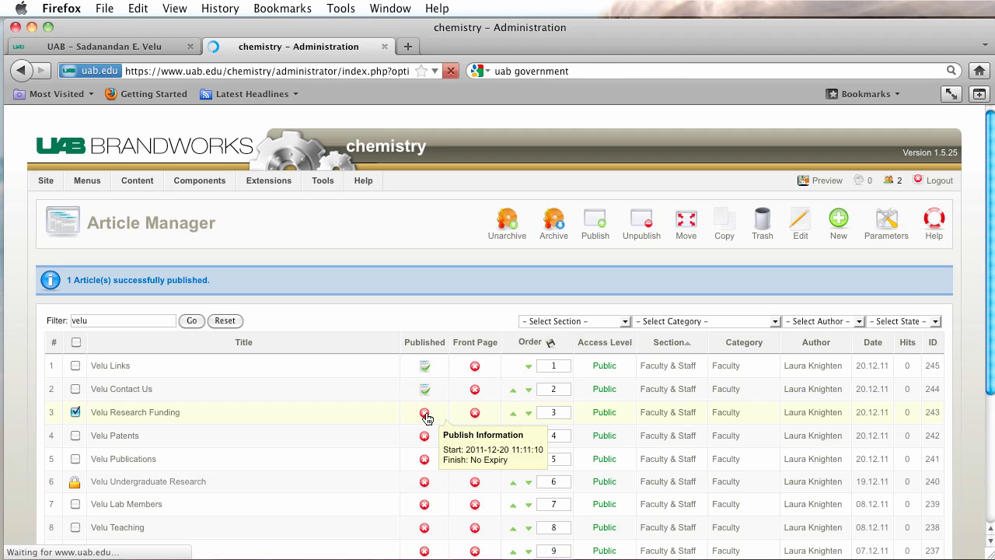
{"action": "scroll", "coordinate": [427, 418], "scroll_direction": "down", "scroll_amount": 2}
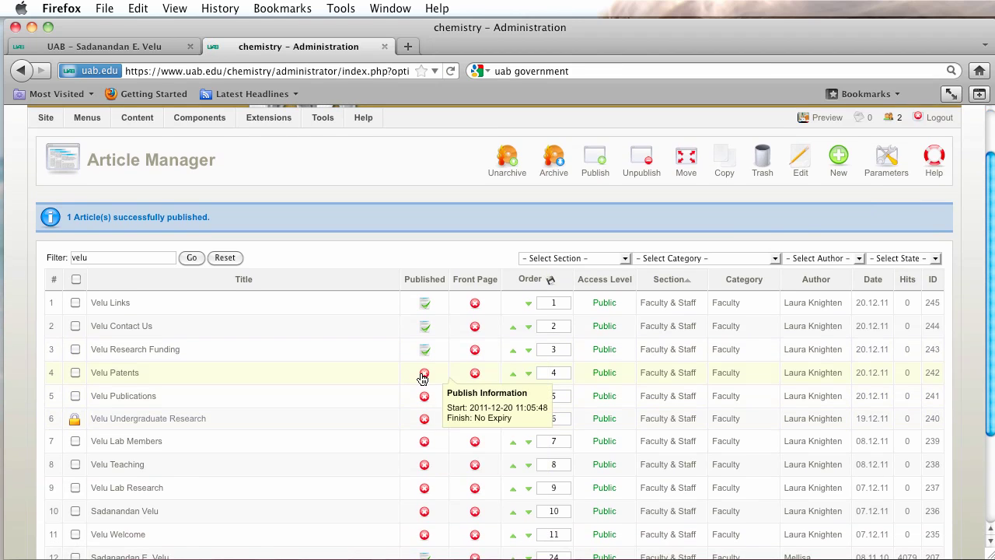
{"action": "left_click", "coordinate": [424, 371]}
{"action": "scroll", "coordinate": [436, 451], "scroll_direction": "down", "scroll_amount": 1}
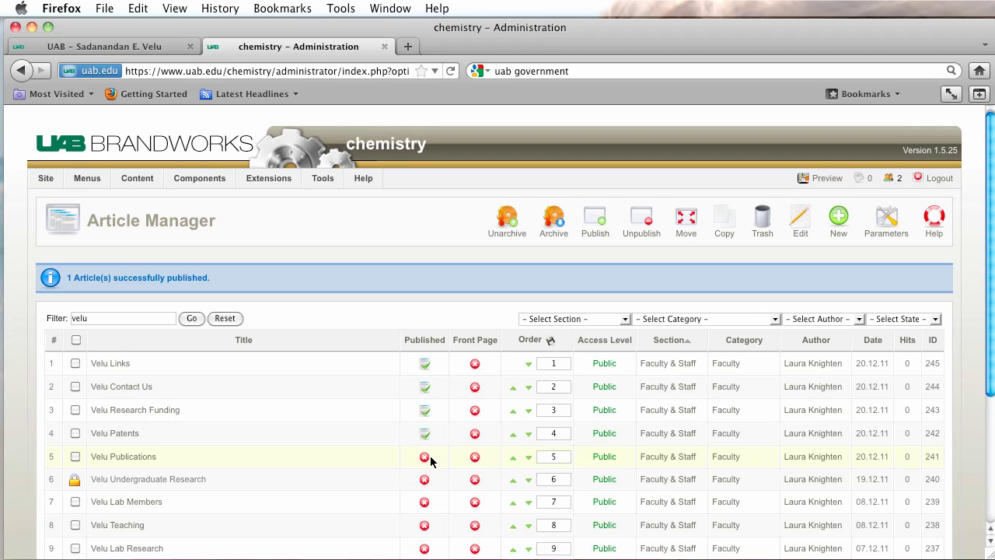
{"action": "left_click", "coordinate": [424, 457]}
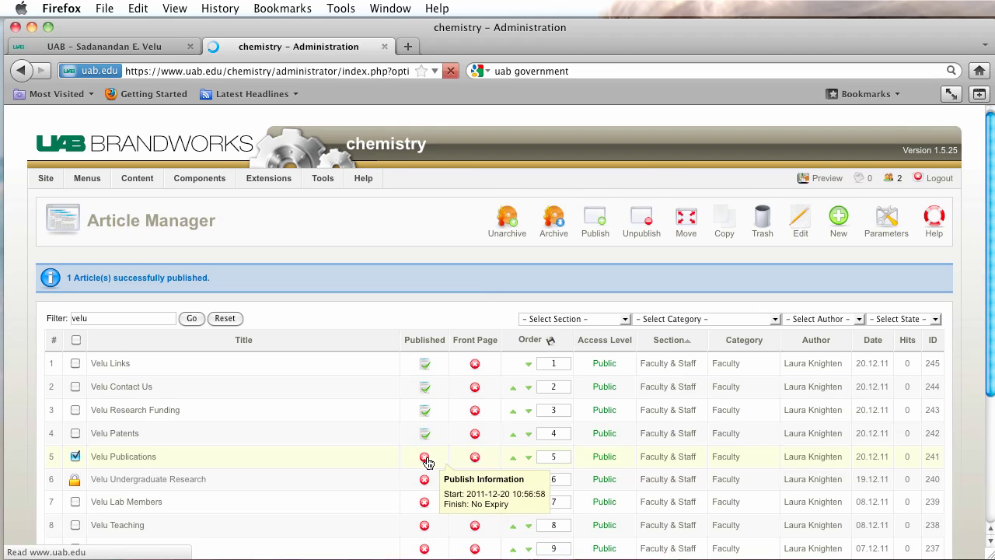
Publish Velu Lab Members, Teaching, Lab Research, the profile article and Velu Welcome.
{"action": "scroll", "coordinate": [428, 455], "scroll_direction": "down", "scroll_amount": 2}
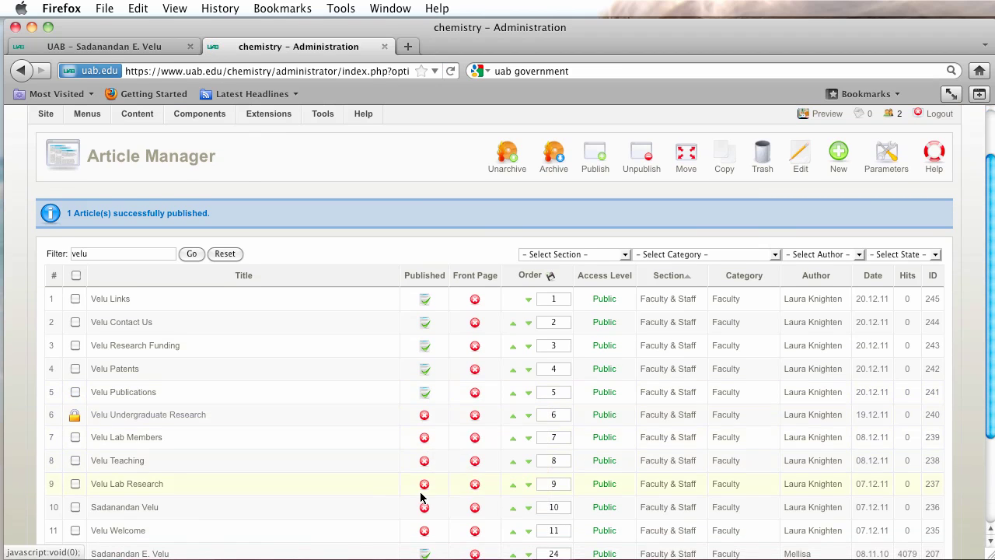
{"action": "left_click", "coordinate": [425, 440]}
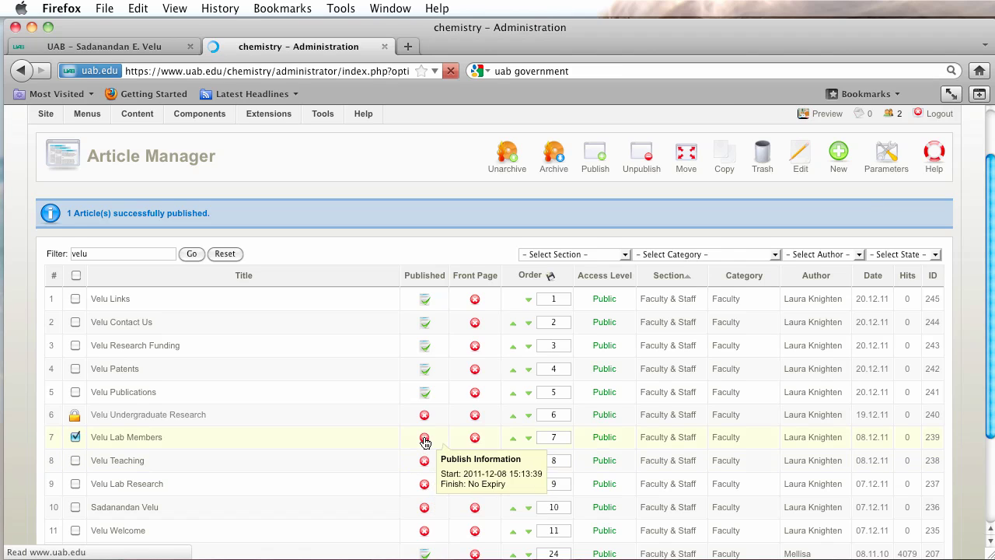
{"action": "scroll", "coordinate": [430, 463], "scroll_direction": "down", "scroll_amount": 3}
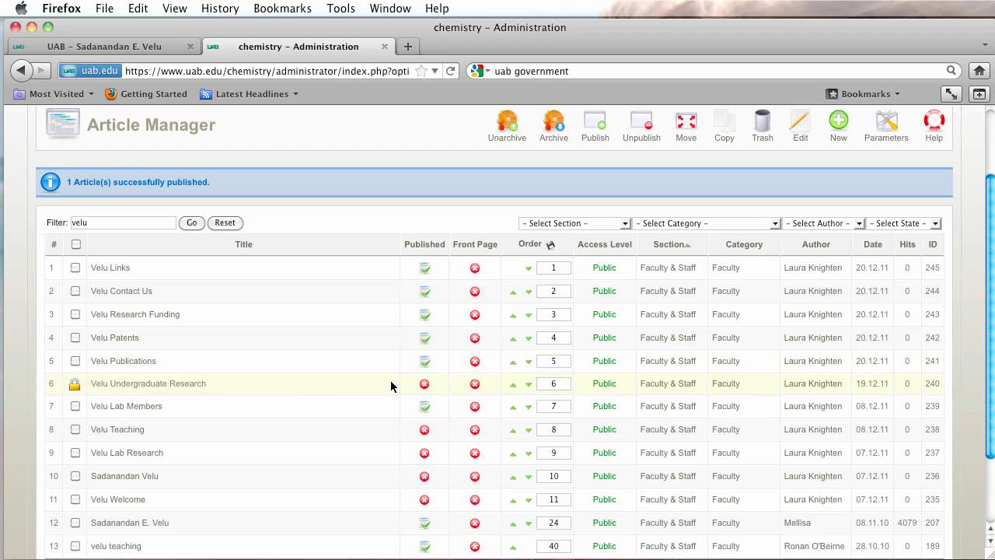
{"action": "left_click", "coordinate": [425, 432]}
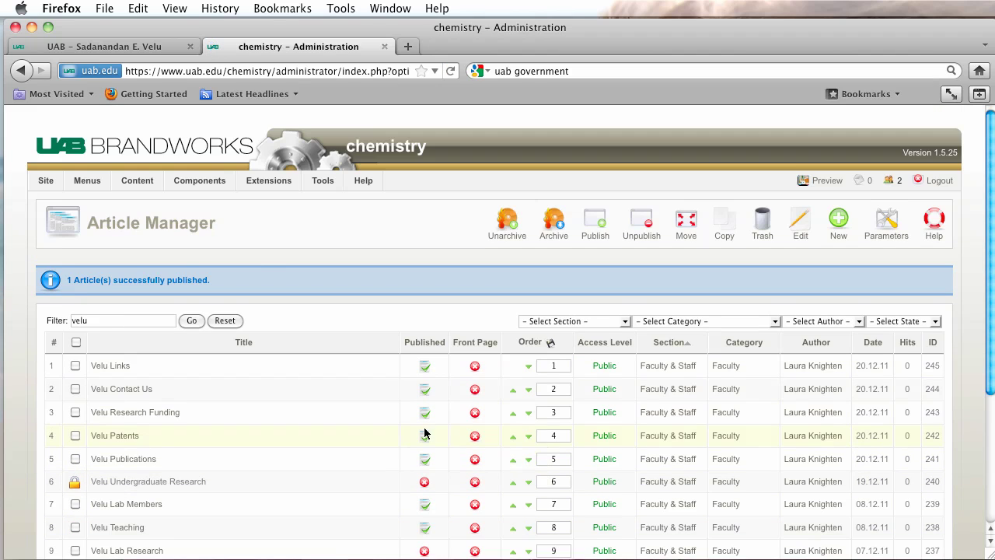
{"action": "scroll", "coordinate": [426, 440], "scroll_direction": "down", "scroll_amount": 3}
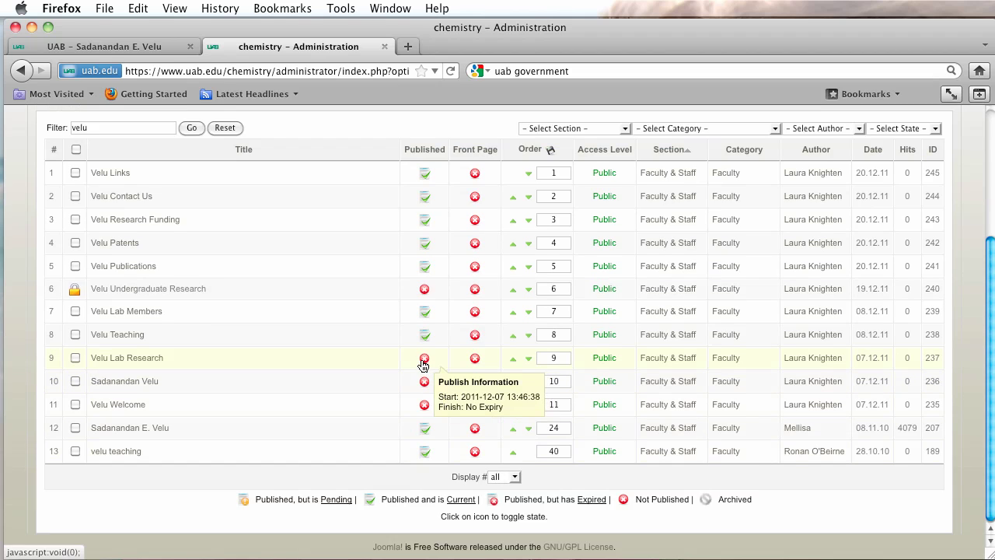
{"action": "left_click", "coordinate": [424, 362]}
{"action": "scroll", "coordinate": [424, 366], "scroll_direction": "down", "scroll_amount": 3}
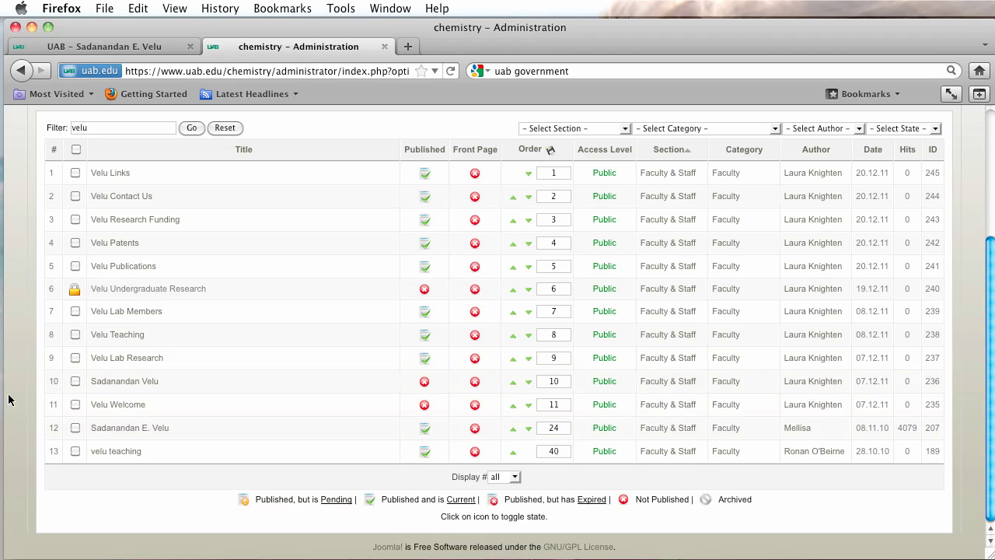
{"action": "left_click", "coordinate": [424, 382]}
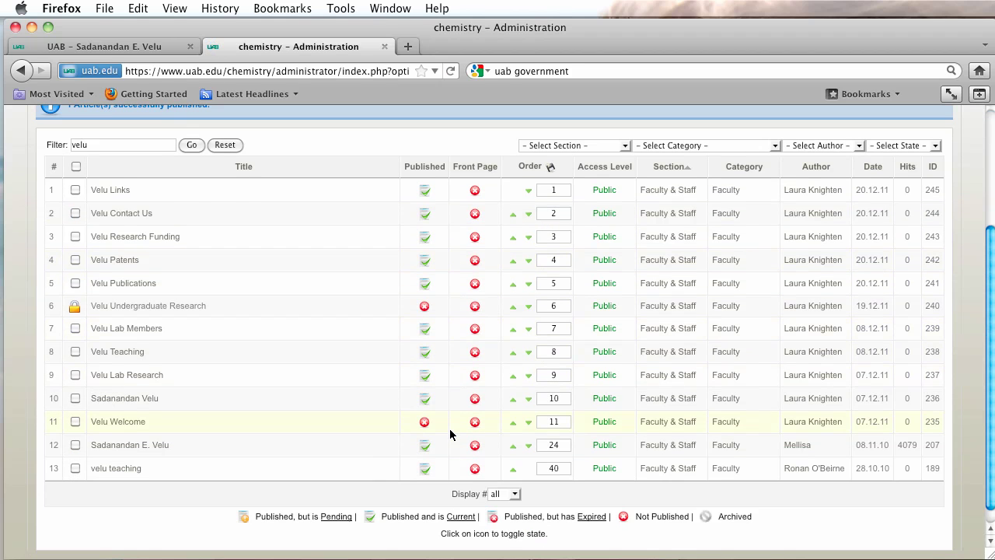
{"action": "left_click", "coordinate": [424, 422]}
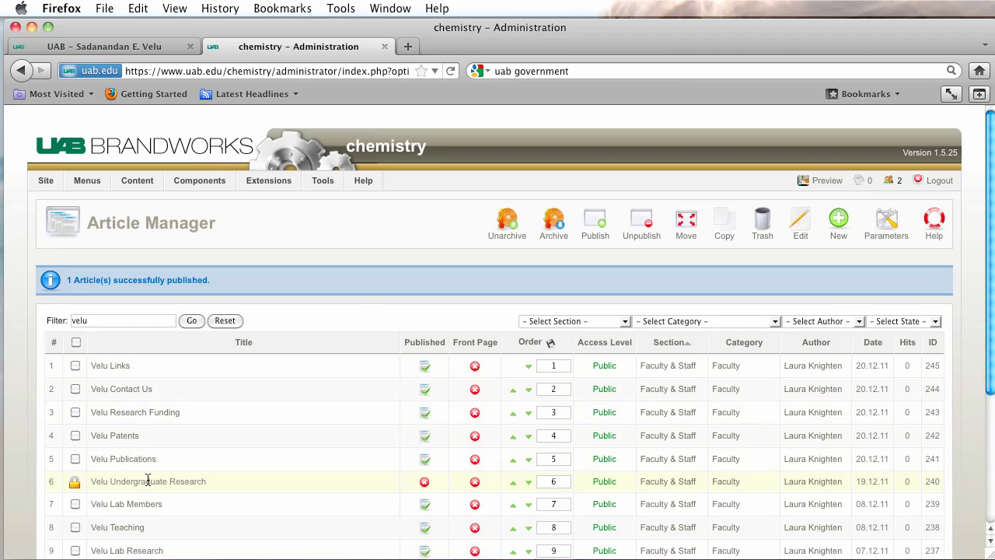
Open the Velu Menu's item list from the Menu Manager.
{"action": "mouse_move", "coordinate": [87, 180]}
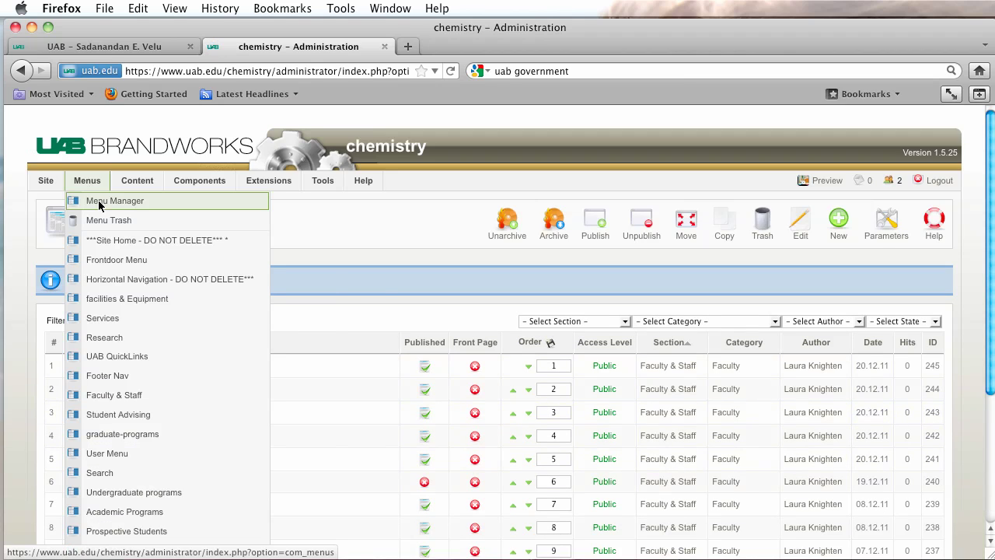
{"action": "left_click", "coordinate": [98, 205]}
{"action": "scroll", "coordinate": [99, 205], "scroll_direction": "down", "scroll_amount": 5}
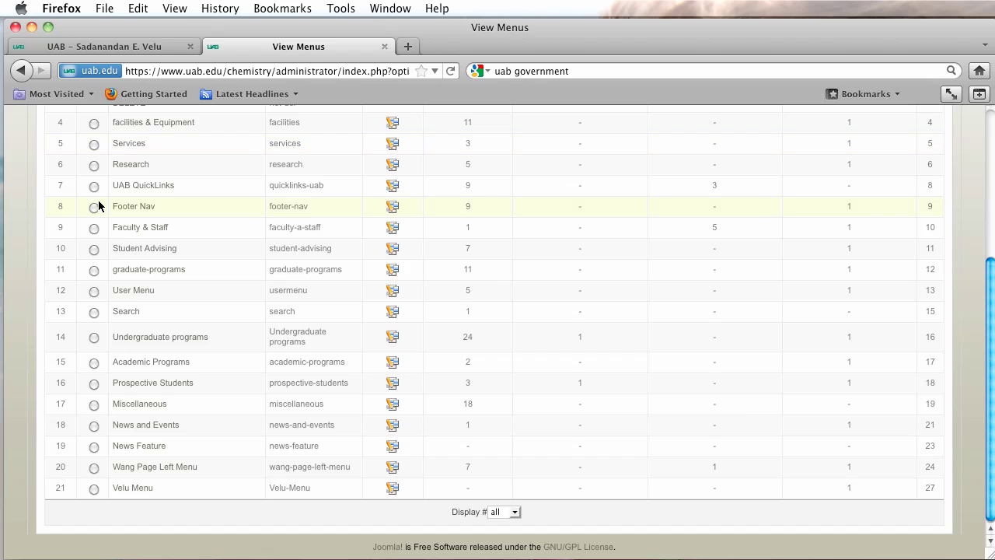
{"action": "left_click", "coordinate": [392, 490]}
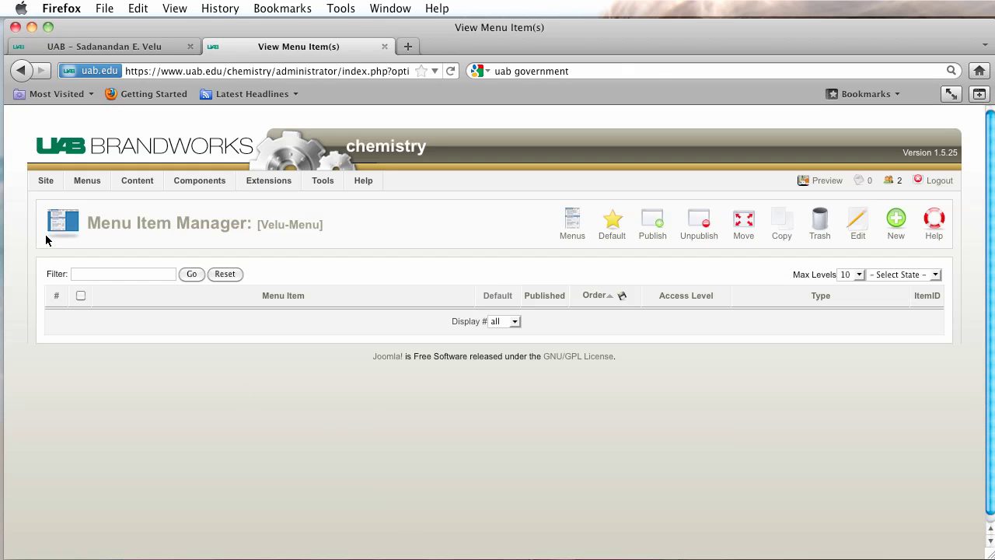
Create a new Article Layout item in Velu Menu linked to the faculty member's profile article.
{"action": "left_click", "coordinate": [896, 231]}
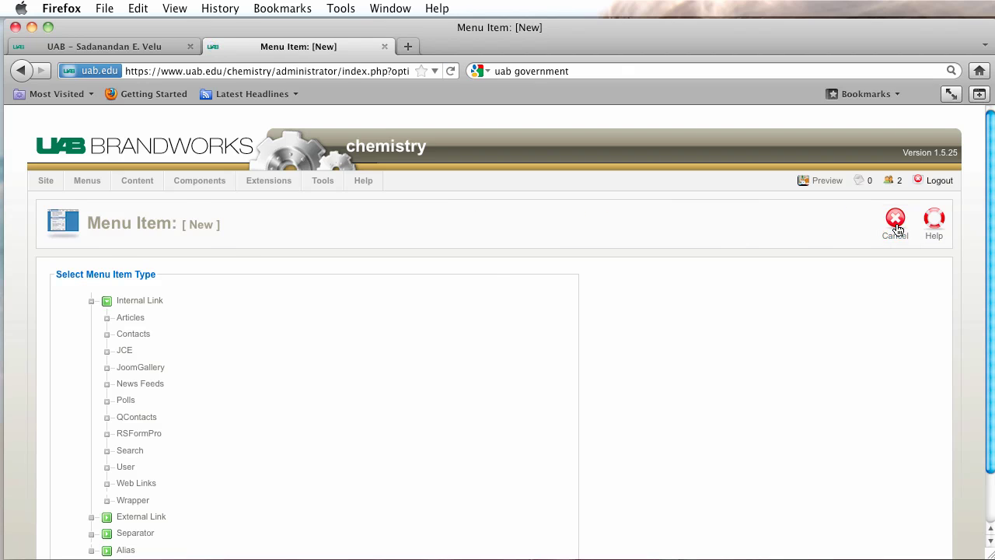
{"action": "left_click", "coordinate": [138, 319]}
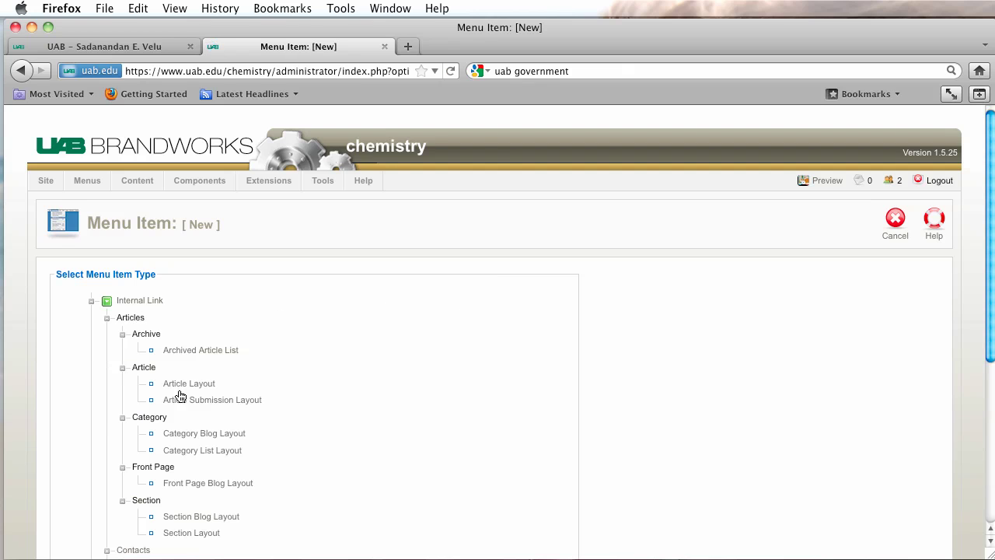
{"action": "left_click", "coordinate": [186, 384]}
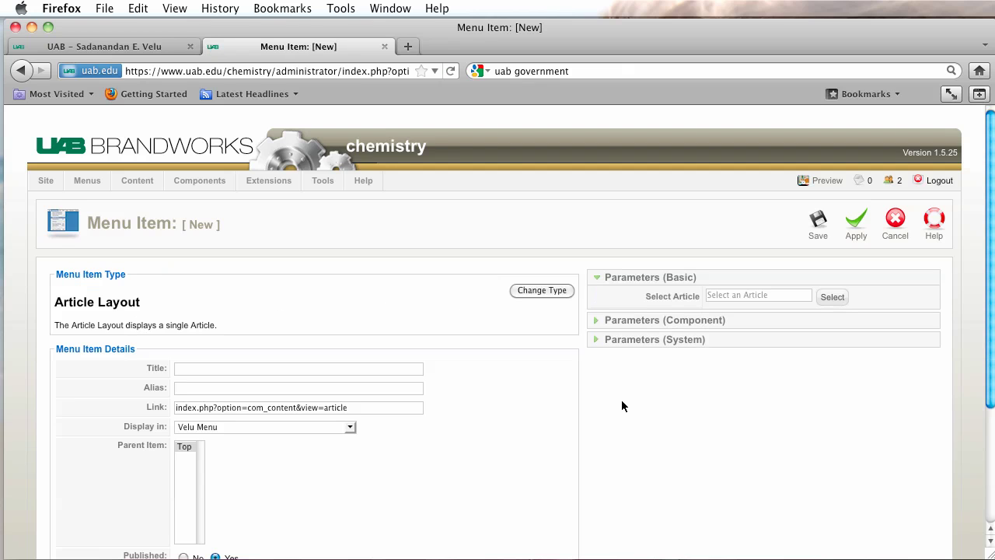
{"action": "left_click", "coordinate": [832, 299]}
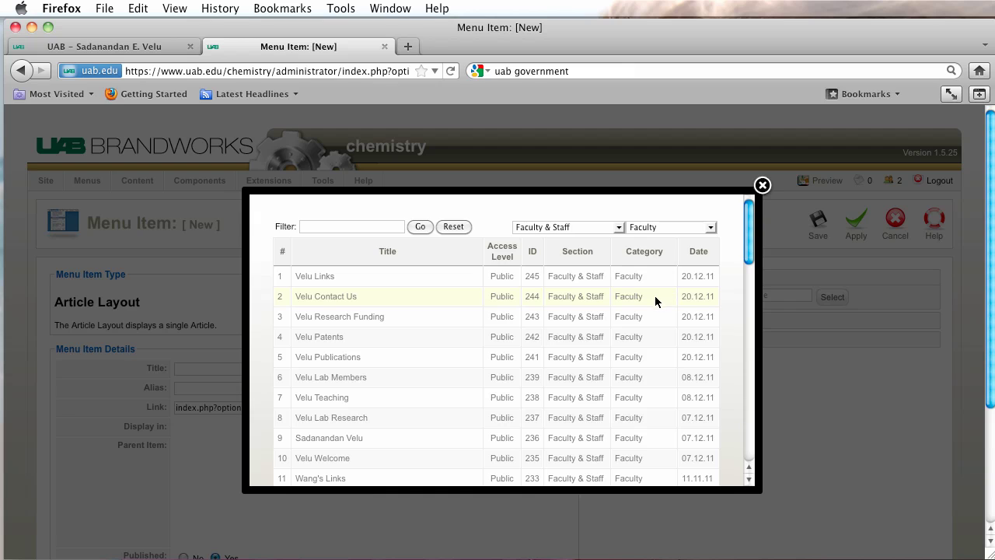
{"action": "scroll", "coordinate": [509, 333], "scroll_direction": "down", "scroll_amount": 1}
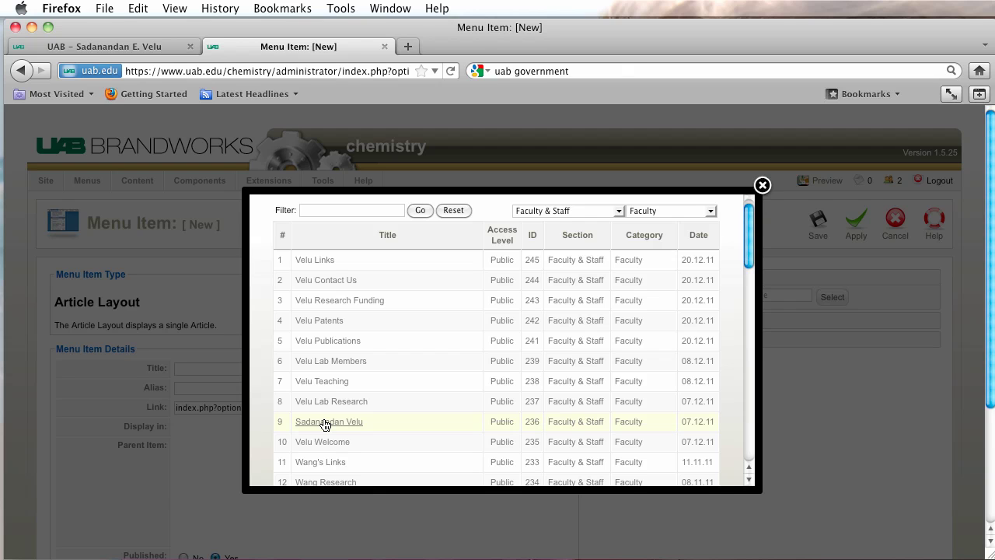
{"action": "left_click", "coordinate": [325, 422]}
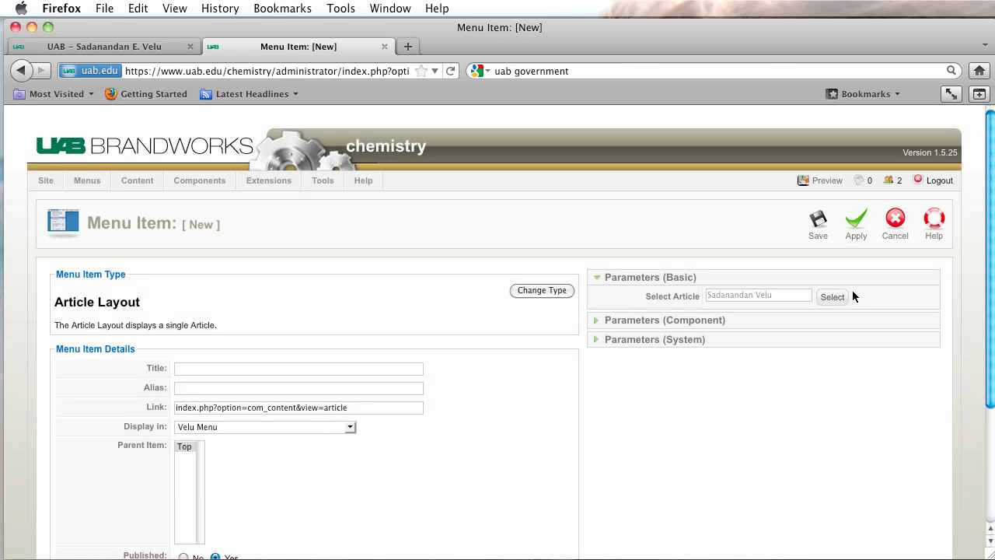
{"action": "left_click", "coordinate": [832, 297]}
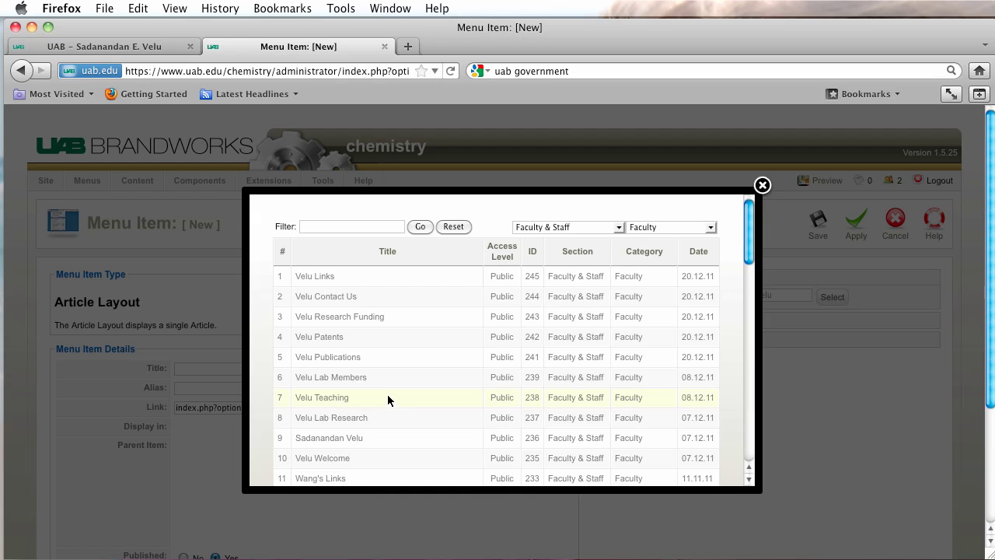
{"action": "left_click_drag", "start_coordinate": [384, 436], "coordinate": [285, 438]}
{"action": "key", "text": "super+c"}
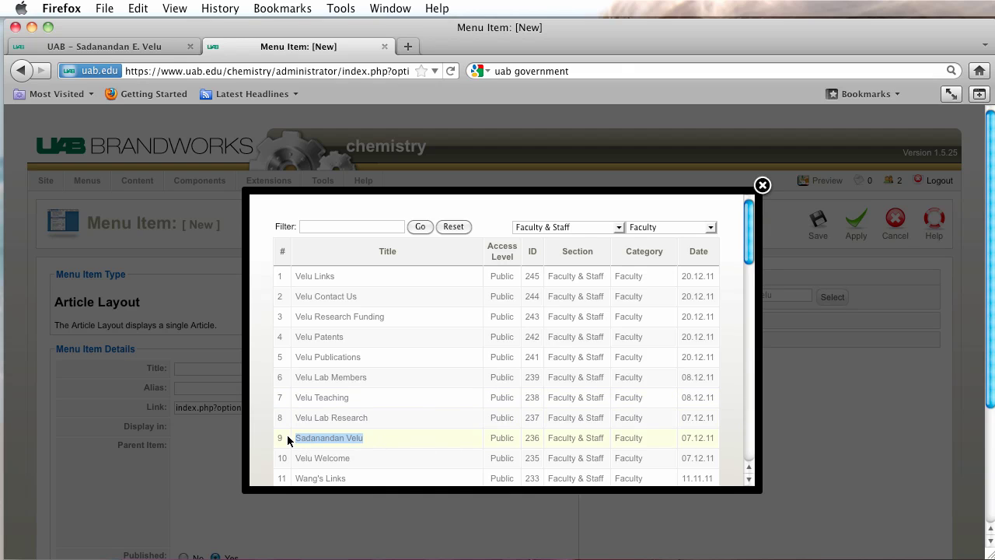
{"action": "left_click", "coordinate": [330, 438]}
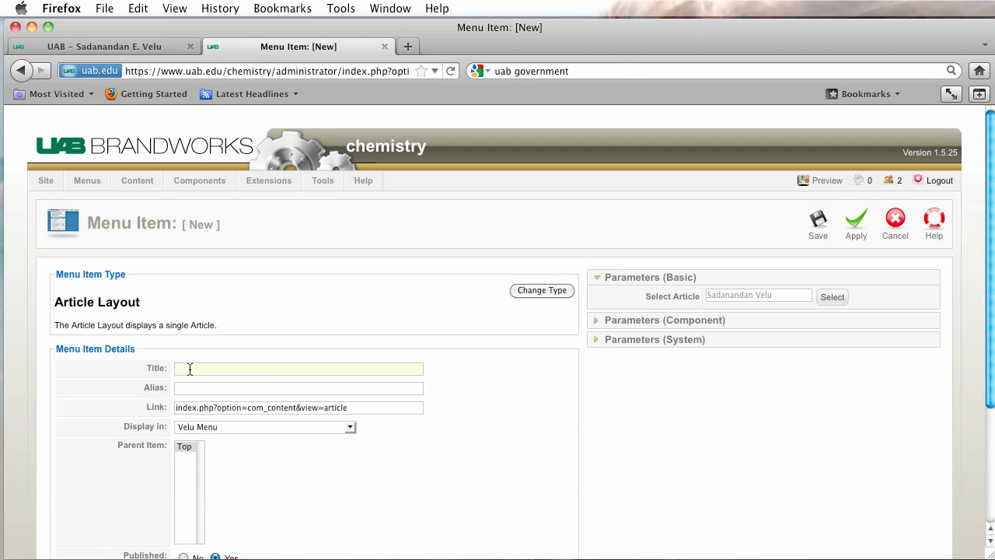
Title the item with the faculty member's name, trim the leading space, and save it.
{"action": "key", "text": "super+v"}
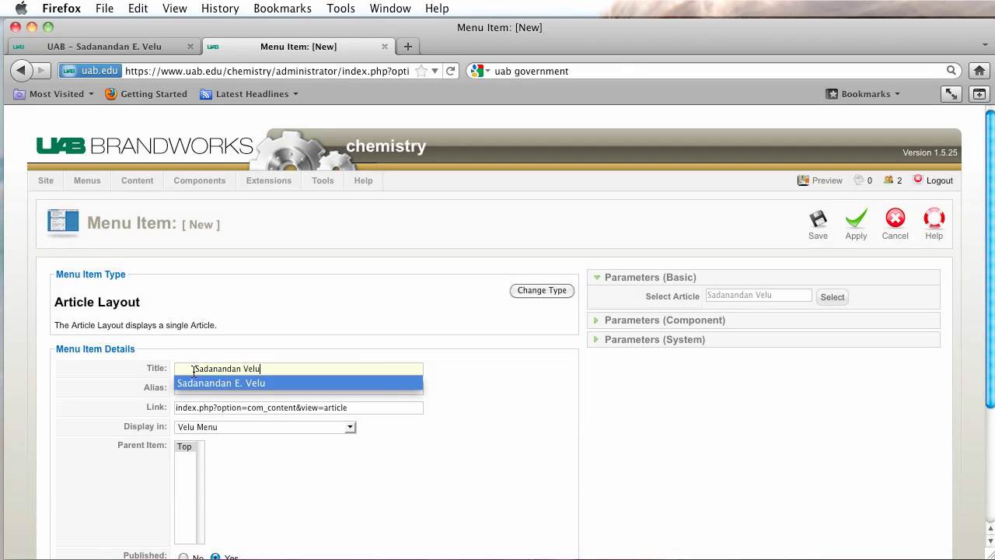
{"action": "left_click_drag", "start_coordinate": [193, 370], "coordinate": [166, 370]}
{"action": "key", "text": "BackSpace"}
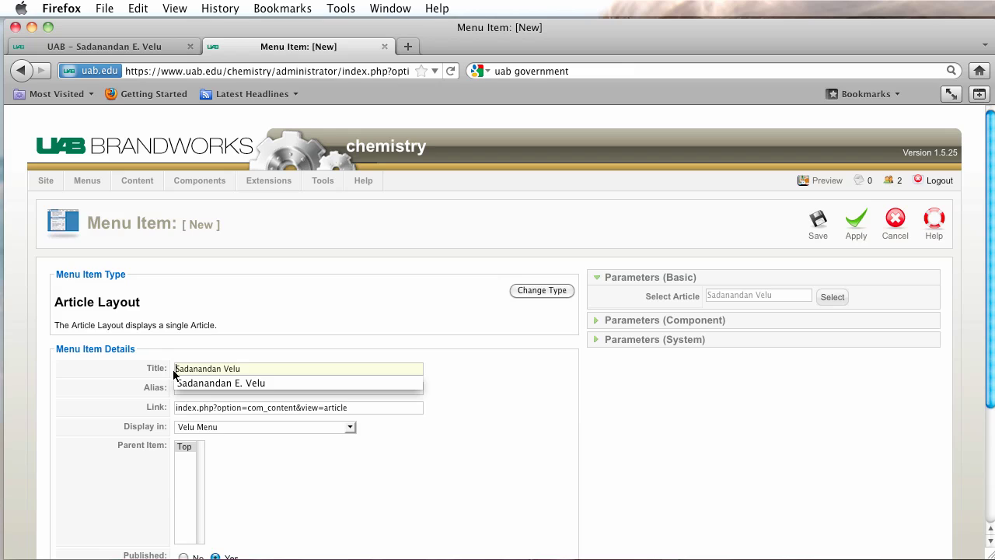
{"action": "key", "text": "Escape"}
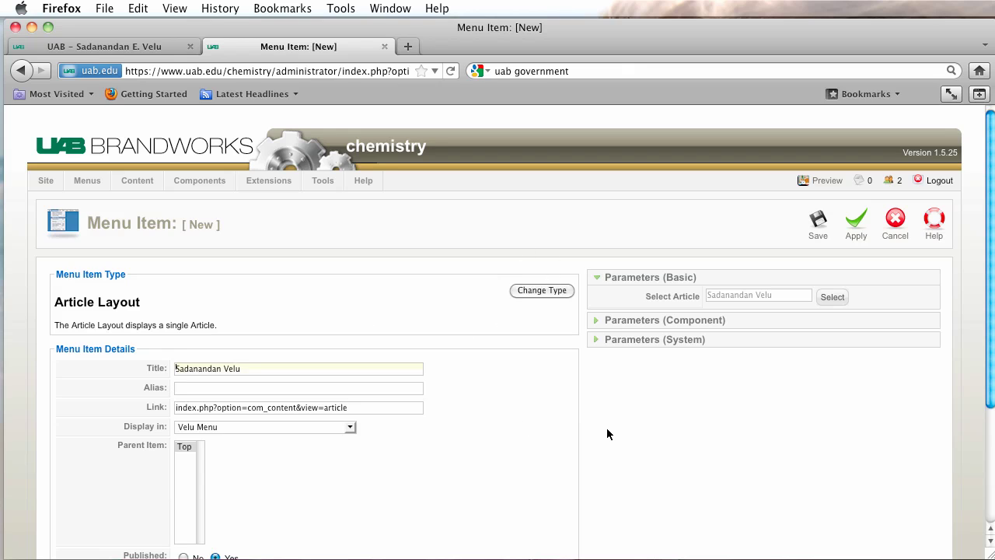
{"action": "left_click", "coordinate": [820, 226]}
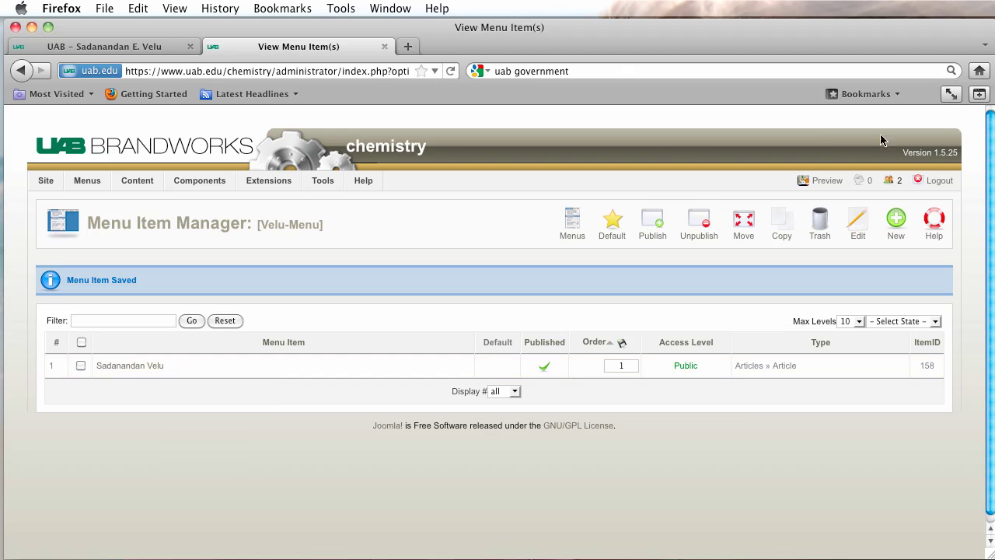
Add another Article Layout item linked to the Velu Welcome article.
{"action": "left_click", "coordinate": [896, 226]}
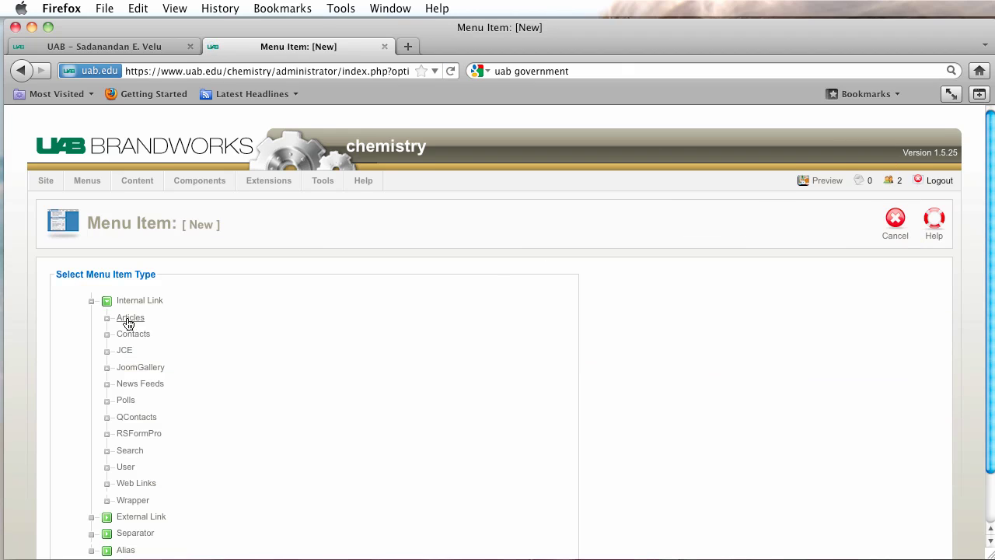
{"action": "left_click", "coordinate": [130, 320]}
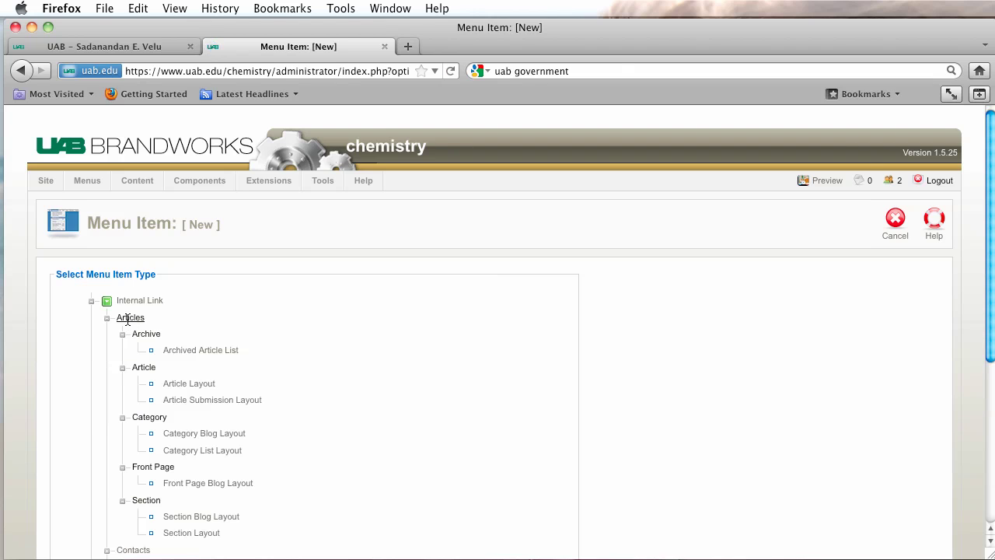
{"action": "left_click", "coordinate": [196, 388]}
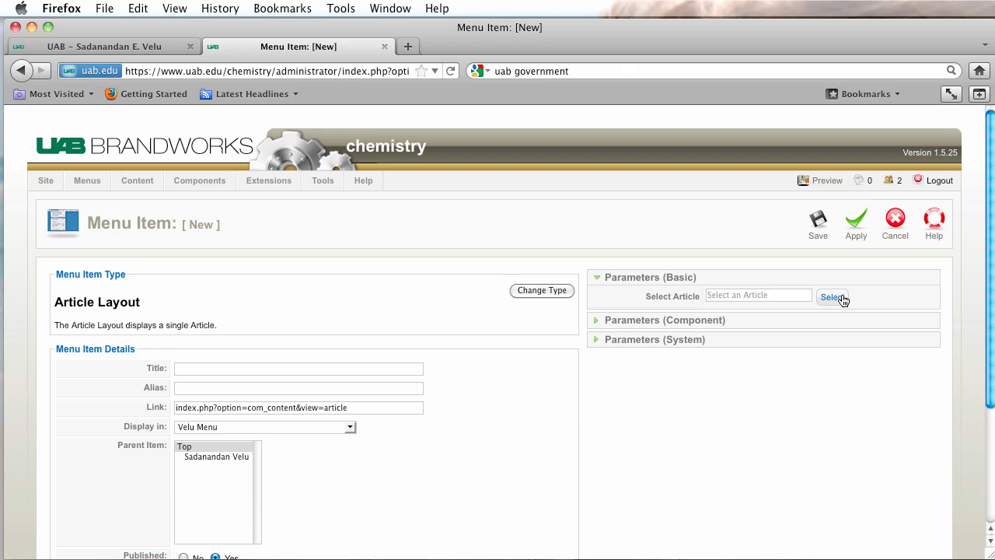
{"action": "left_click", "coordinate": [833, 301]}
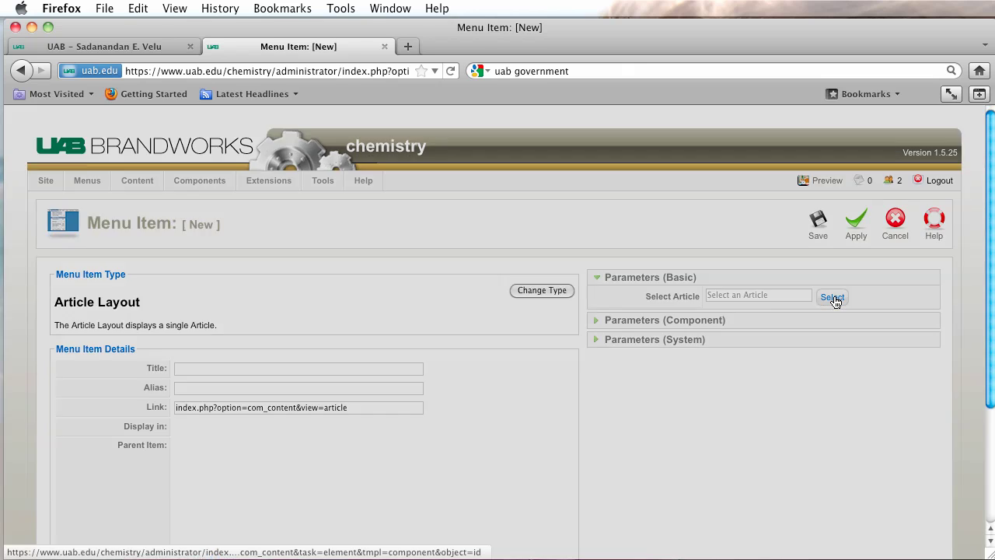
{"action": "scroll", "coordinate": [589, 304], "scroll_direction": "down", "scroll_amount": 3}
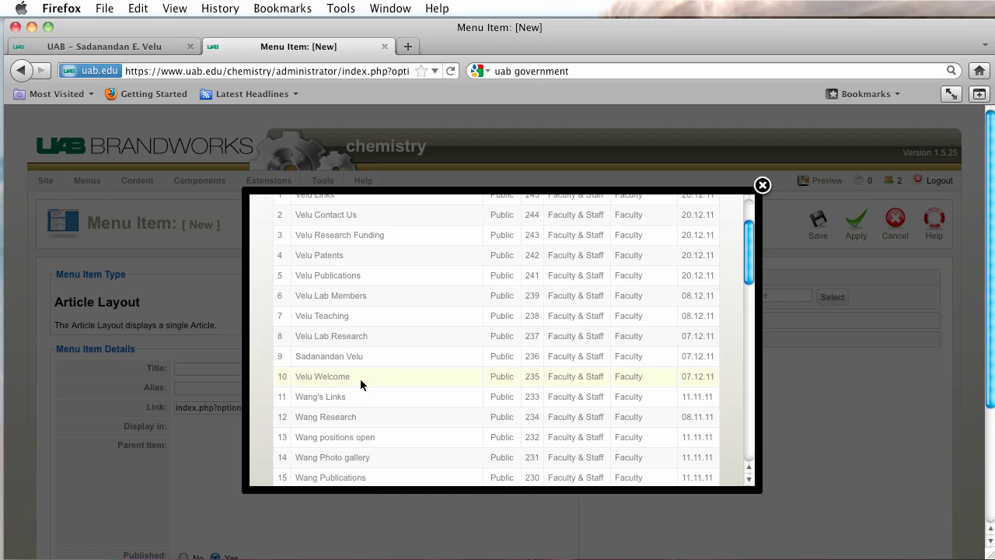
{"action": "left_click_drag", "start_coordinate": [359, 379], "coordinate": [318, 383]}
{"action": "key", "text": "super+c"}
{"action": "left_click", "coordinate": [318, 381]}
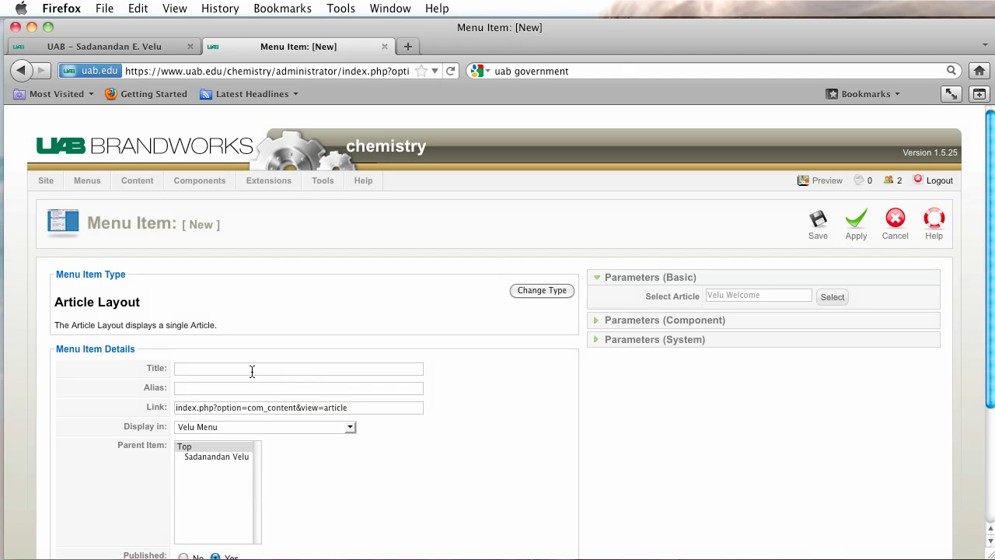
Title the item 'Welcome', nest it under the faculty member's entry, and save.
{"action": "key", "text": "super+v"}
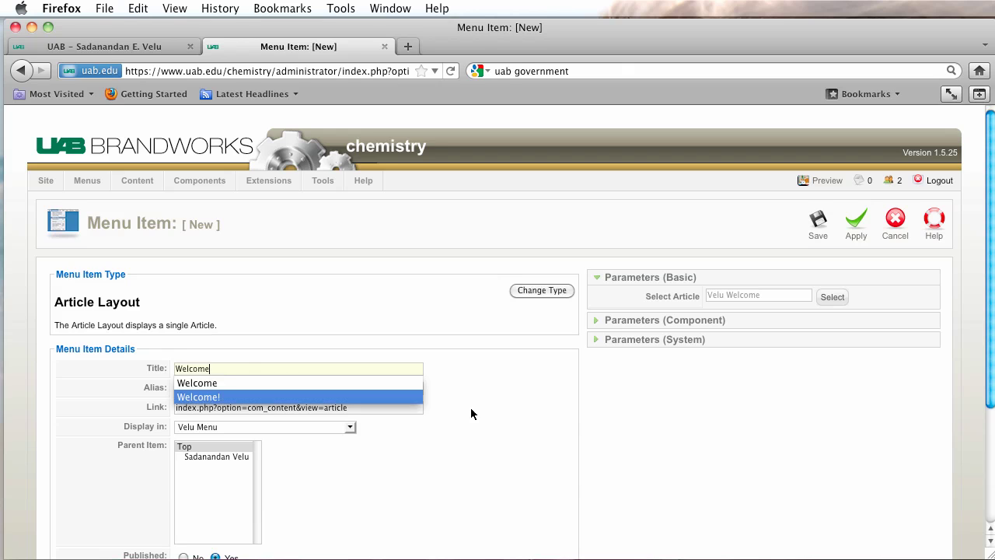
{"action": "key", "text": "Escape"}
{"action": "scroll", "coordinate": [511, 446], "scroll_direction": "down", "scroll_amount": 3}
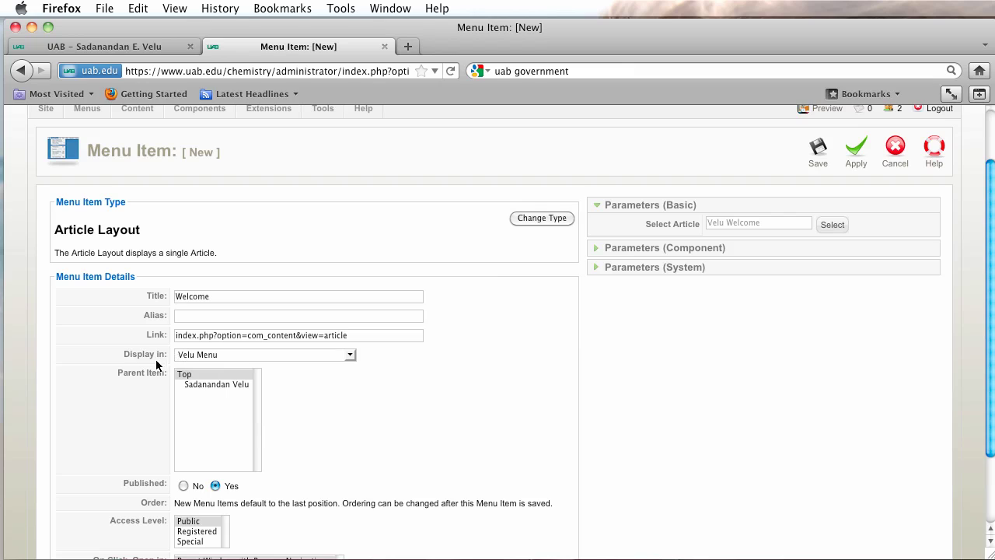
{"action": "left_click", "coordinate": [214, 385]}
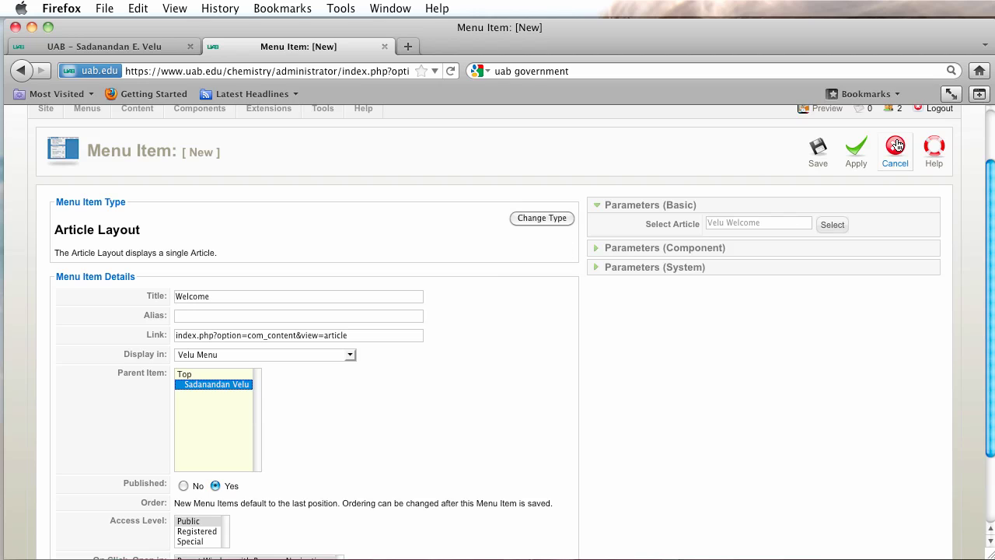
{"action": "left_click", "coordinate": [826, 157]}
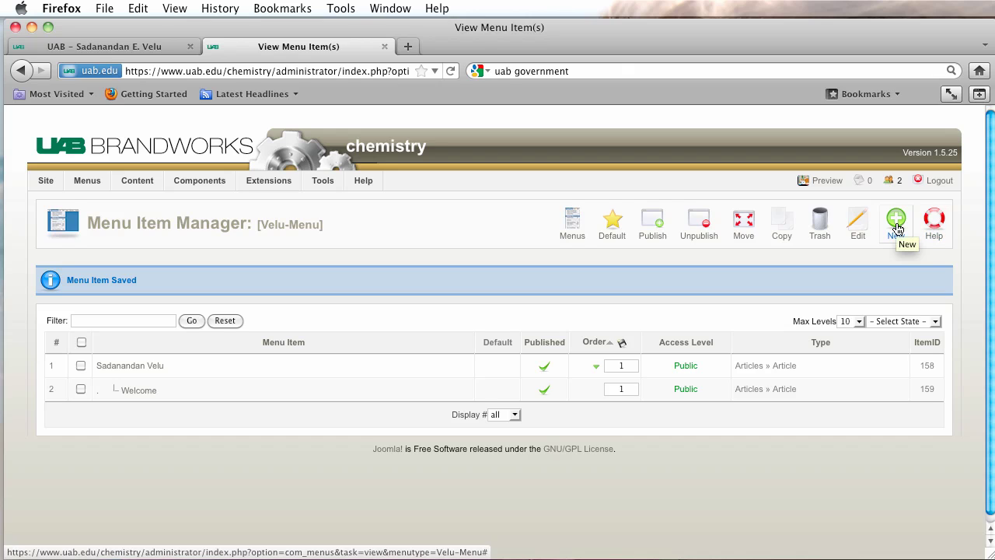
{"action": "key", "text": "super+Tab"}
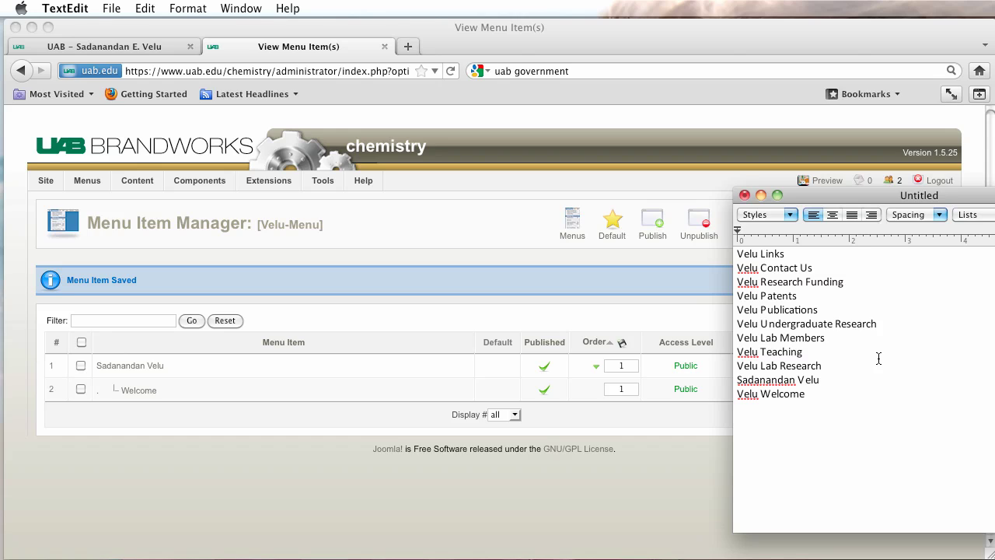
{"action": "left_click", "coordinate": [562, 421]}
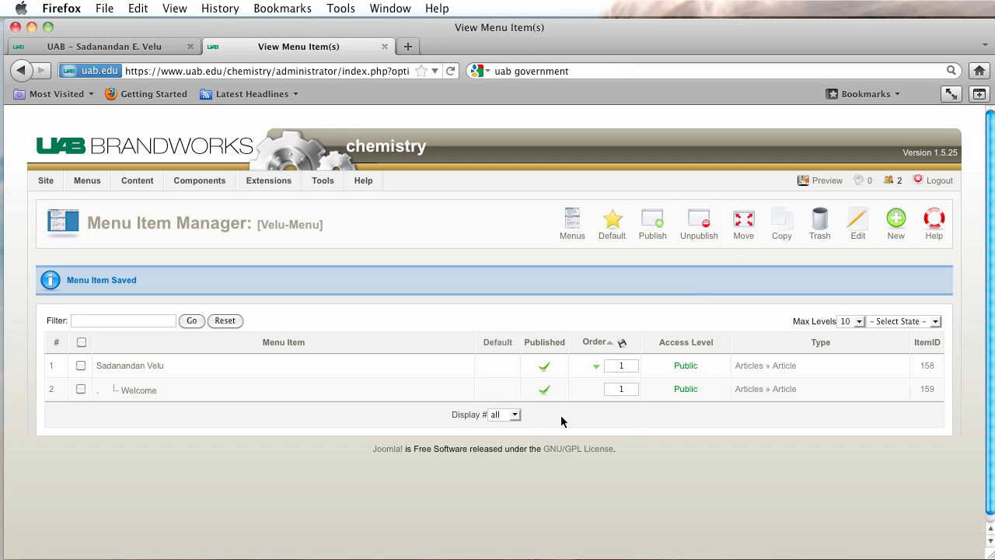
{"action": "left_click", "coordinate": [895, 225]}
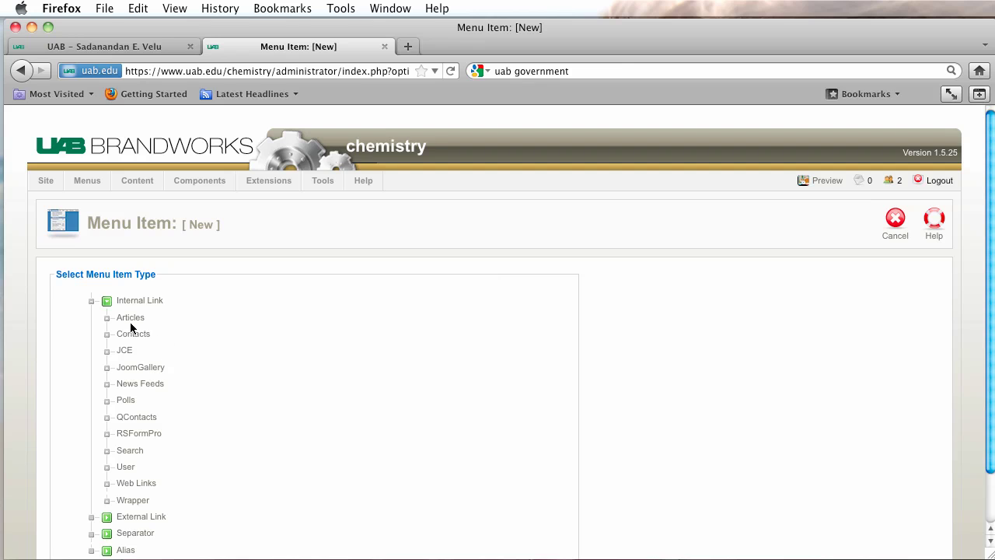
Add an Article Layout item 'Teaching' linked to Velu Teaching, nested under the faculty member's entry.
{"action": "left_click", "coordinate": [135, 319]}
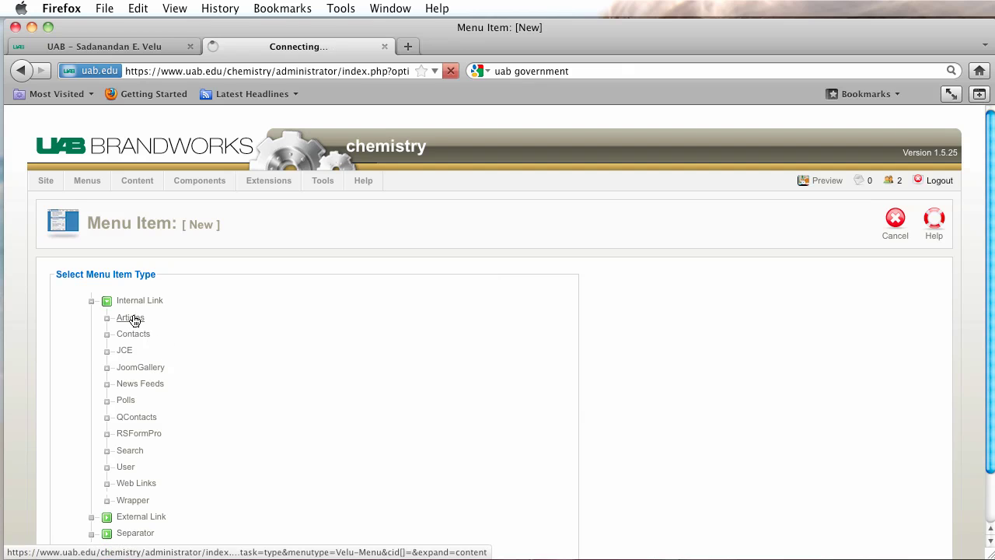
{"action": "left_click", "coordinate": [211, 389]}
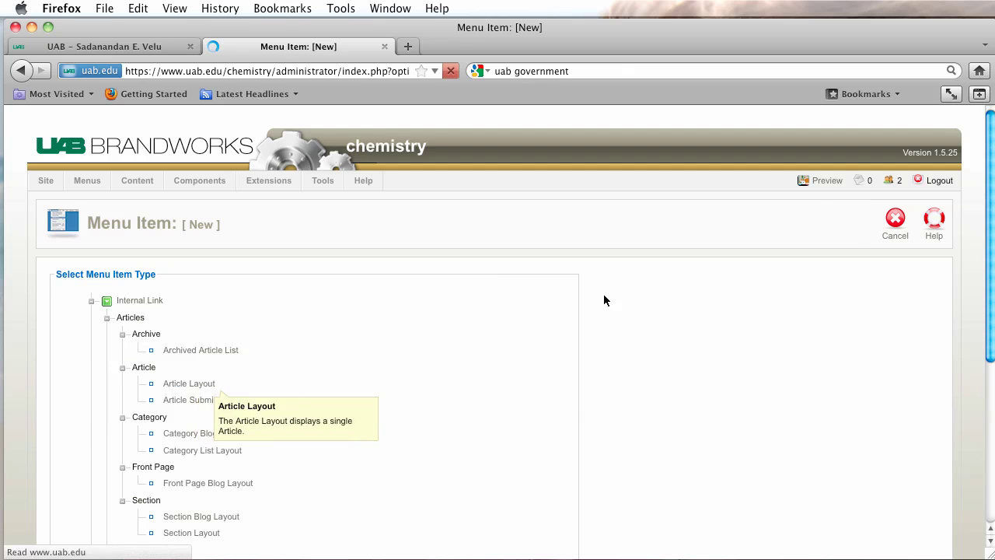
{"action": "left_click", "coordinate": [832, 297]}
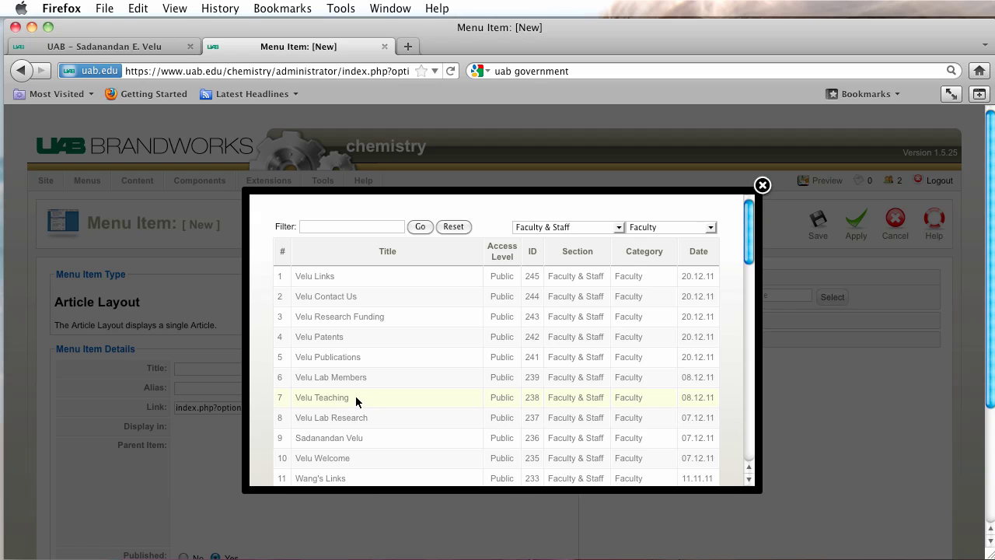
{"action": "left_click_drag", "start_coordinate": [355, 395], "coordinate": [316, 405]}
{"action": "key", "text": "super+c"}
{"action": "left_click", "coordinate": [315, 399]}
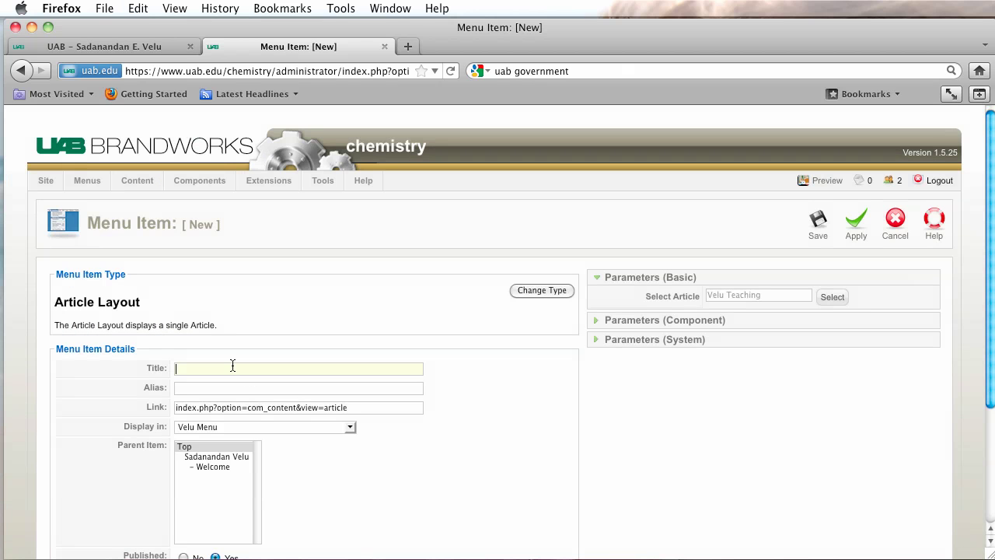
{"action": "key", "text": "super+v"}
{"action": "left_click", "coordinate": [551, 439]}
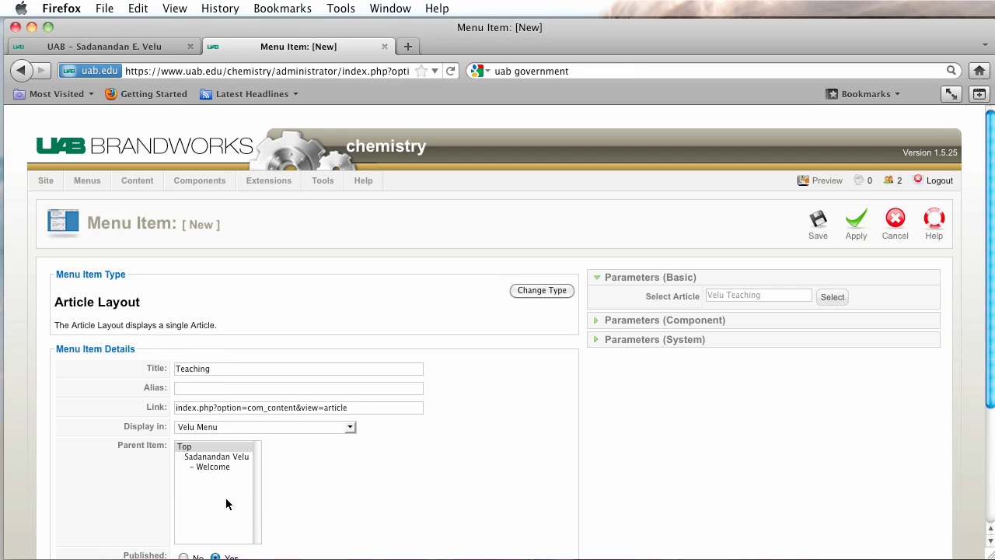
{"action": "left_click", "coordinate": [201, 459]}
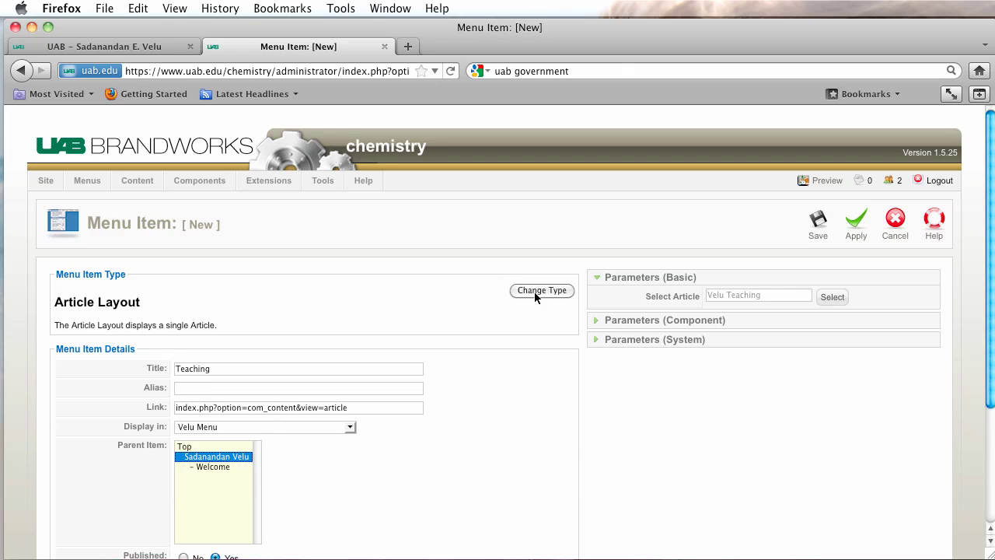
{"action": "left_click", "coordinate": [821, 224]}
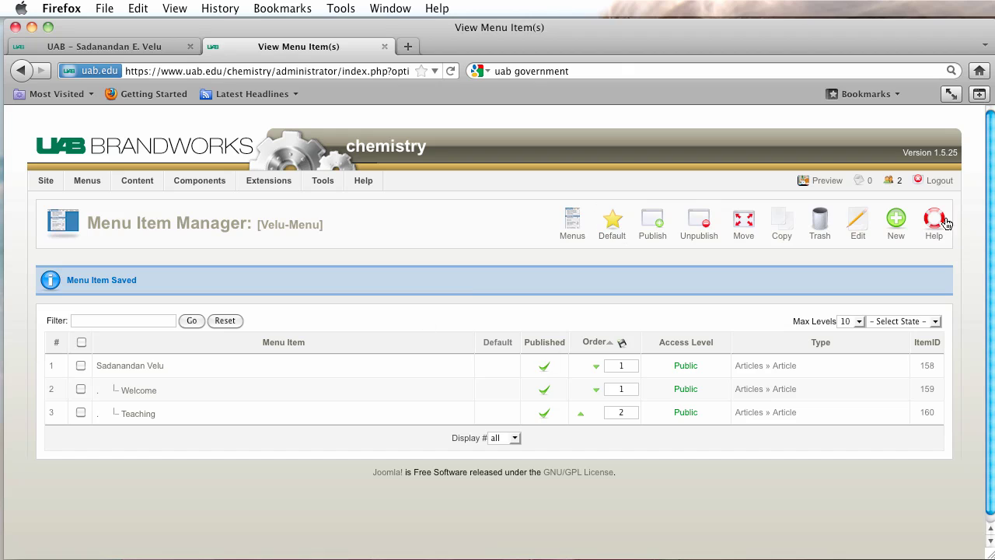
{"action": "key", "text": "super+Tab"}
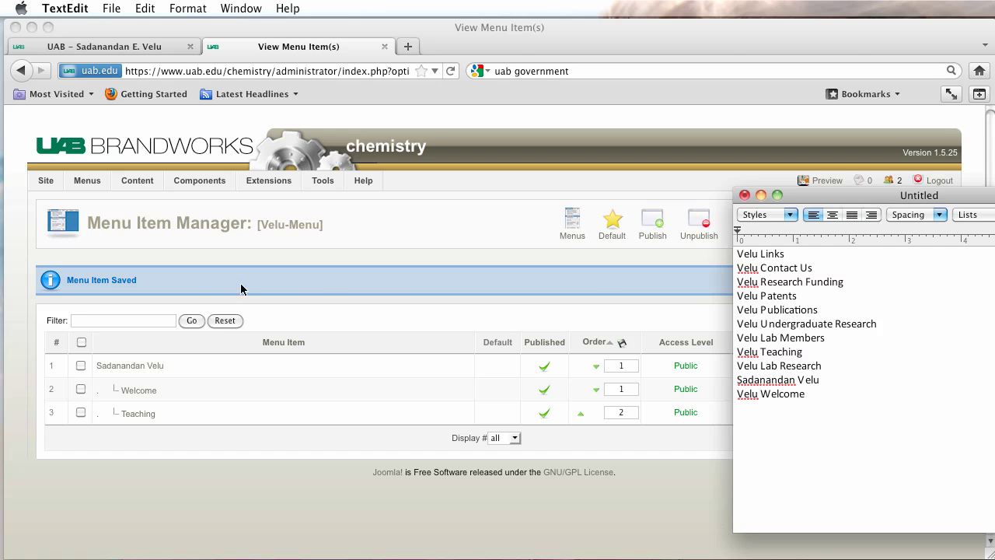
{"action": "left_click", "coordinate": [323, 281]}
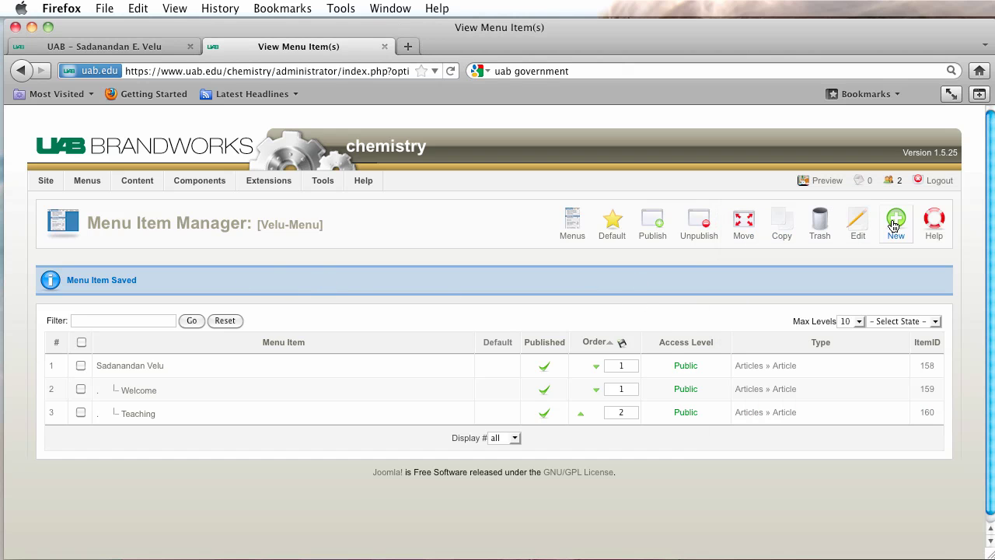
Start a new Single Article menu item linked to the Velu Publications article.
{"action": "left_click", "coordinate": [896, 221]}
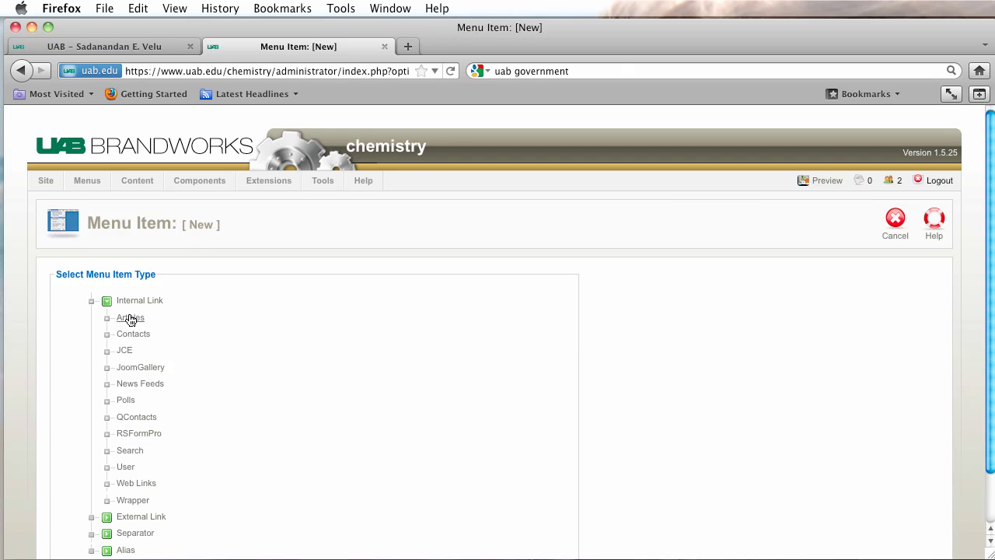
{"action": "left_click", "coordinate": [131, 319]}
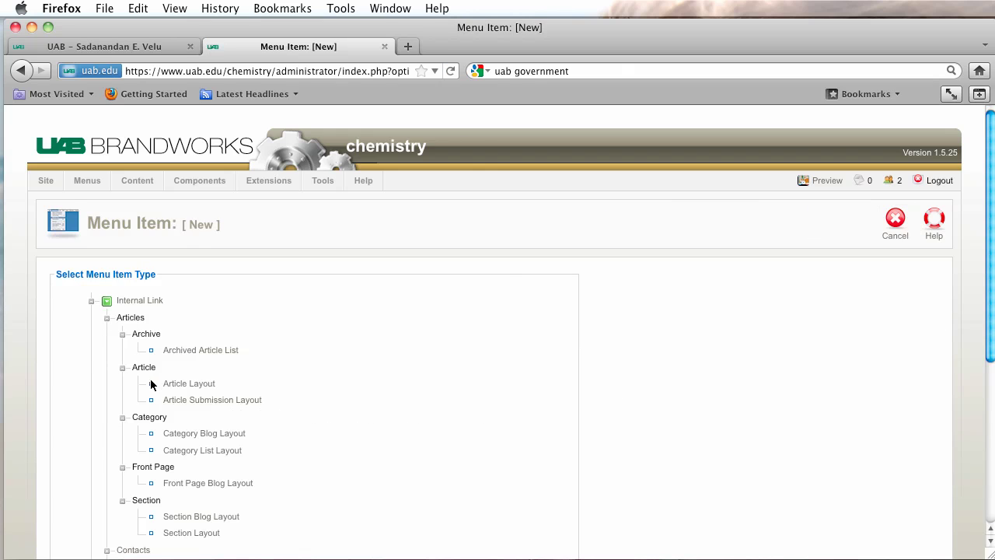
{"action": "left_click", "coordinate": [194, 383]}
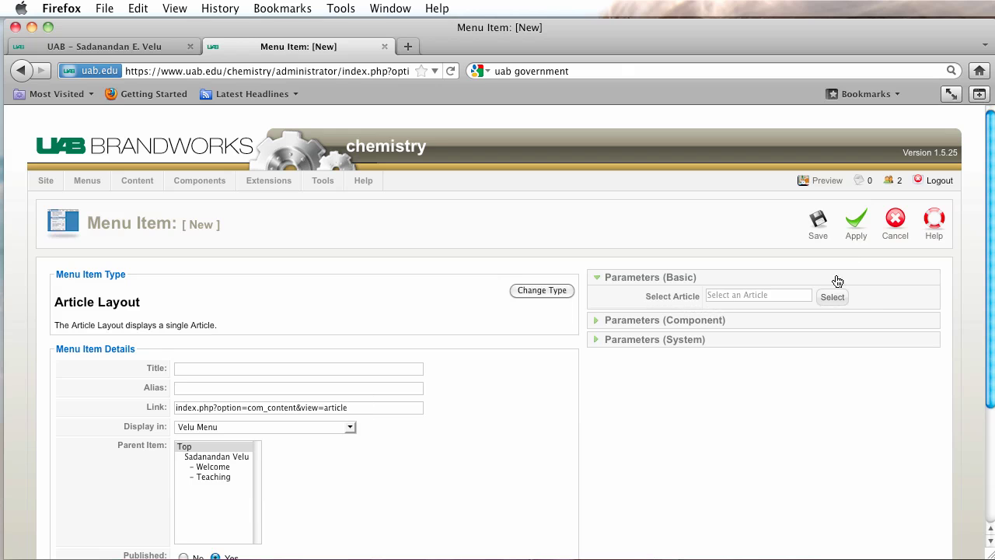
{"action": "left_click", "coordinate": [837, 301]}
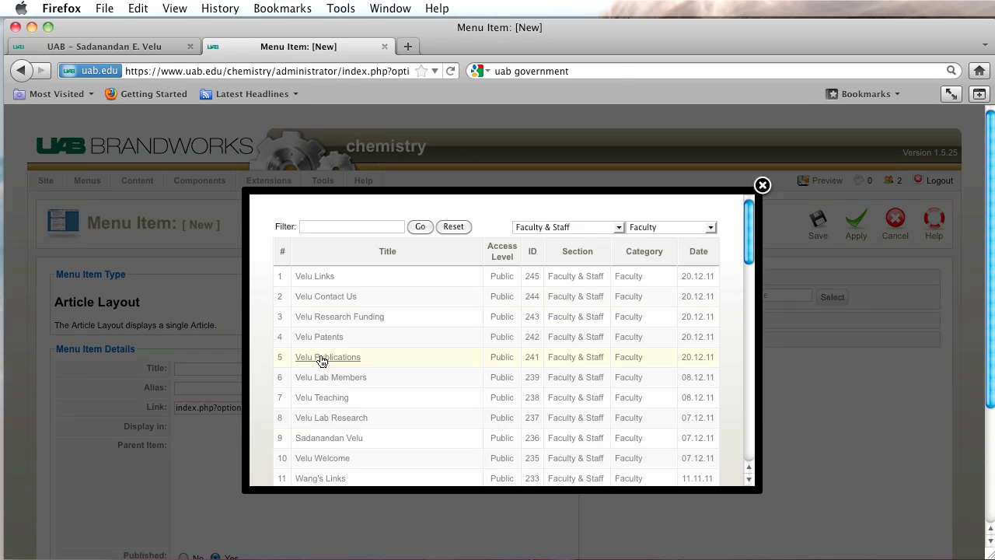
{"action": "left_click", "coordinate": [321, 358]}
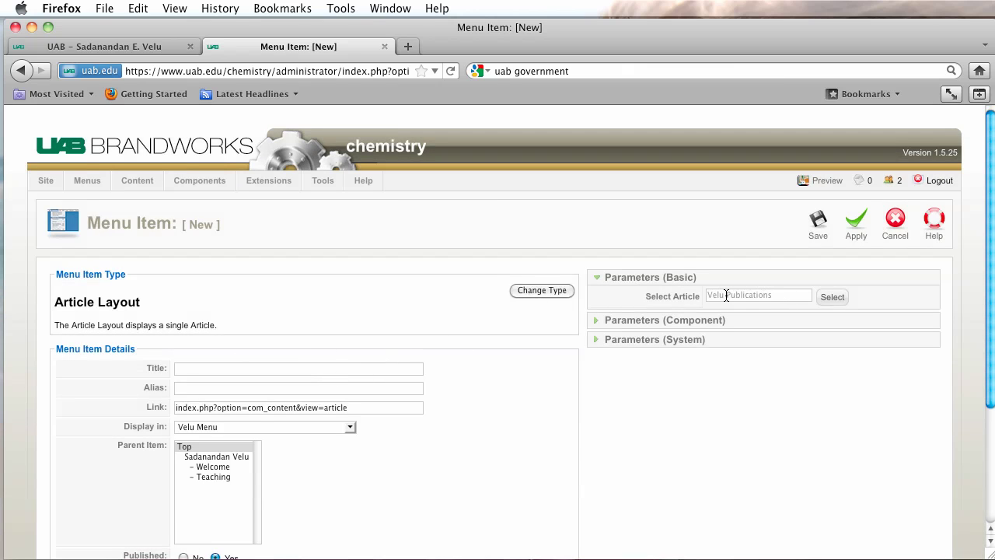
{"action": "left_click", "coordinate": [832, 297]}
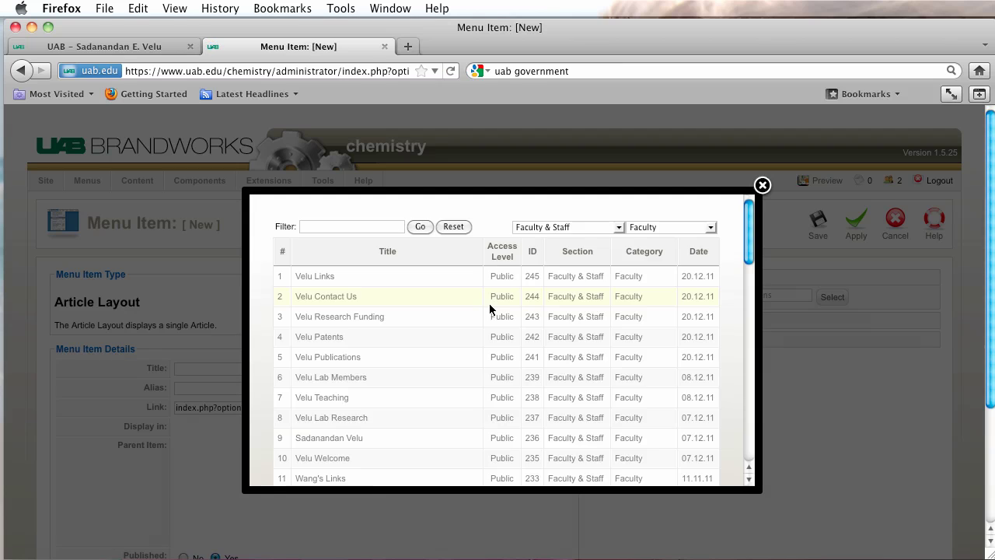
{"action": "double_click", "coordinate": [317, 357]}
{"action": "key", "text": "ctrl+c"}
{"action": "left_click", "coordinate": [334, 359]}
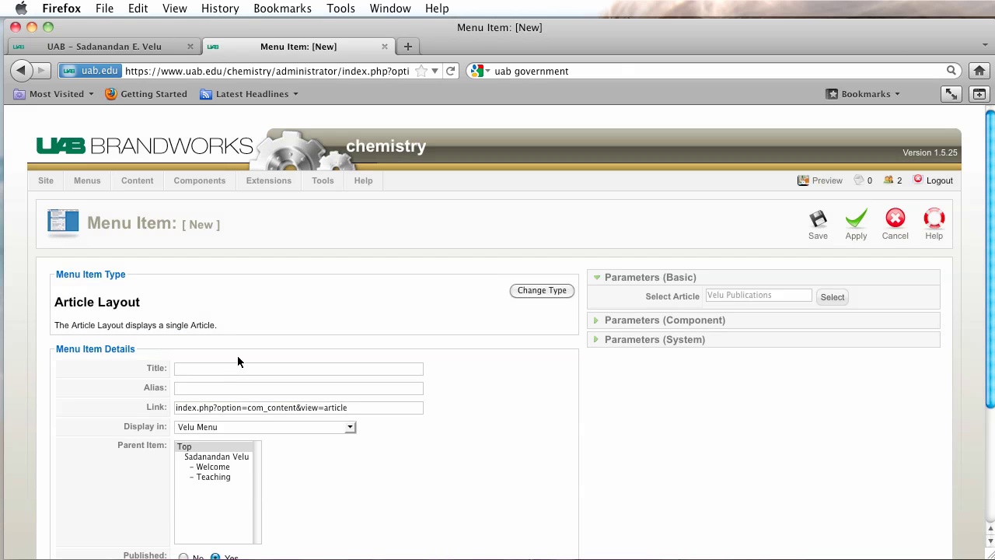
{"action": "key", "text": "ctrl+v"}
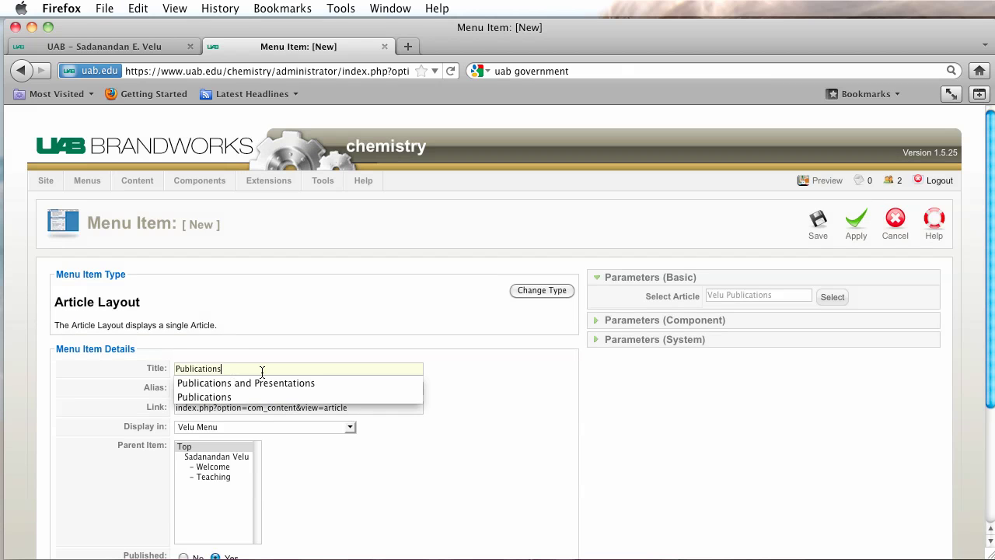
{"action": "left_click", "coordinate": [203, 458]}
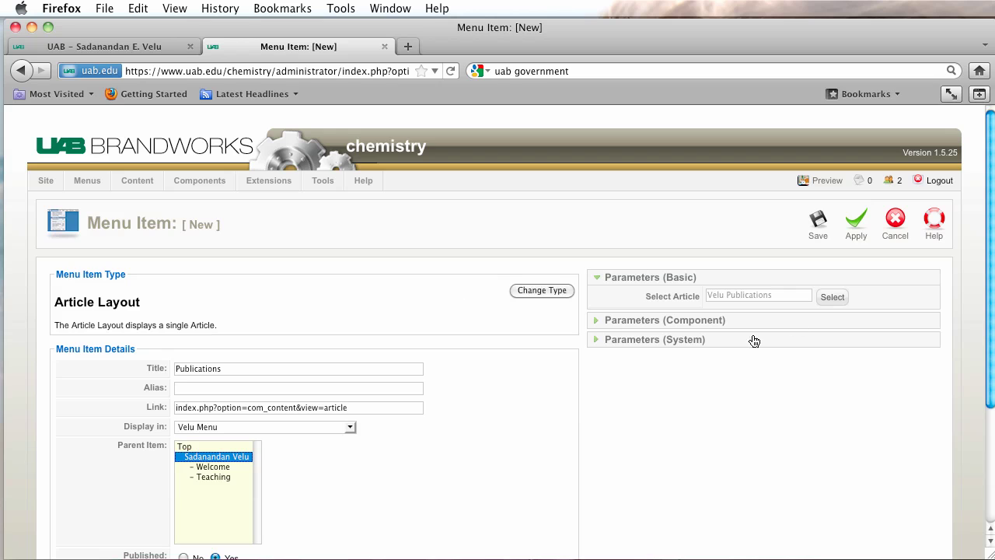
{"action": "left_click", "coordinate": [821, 224]}
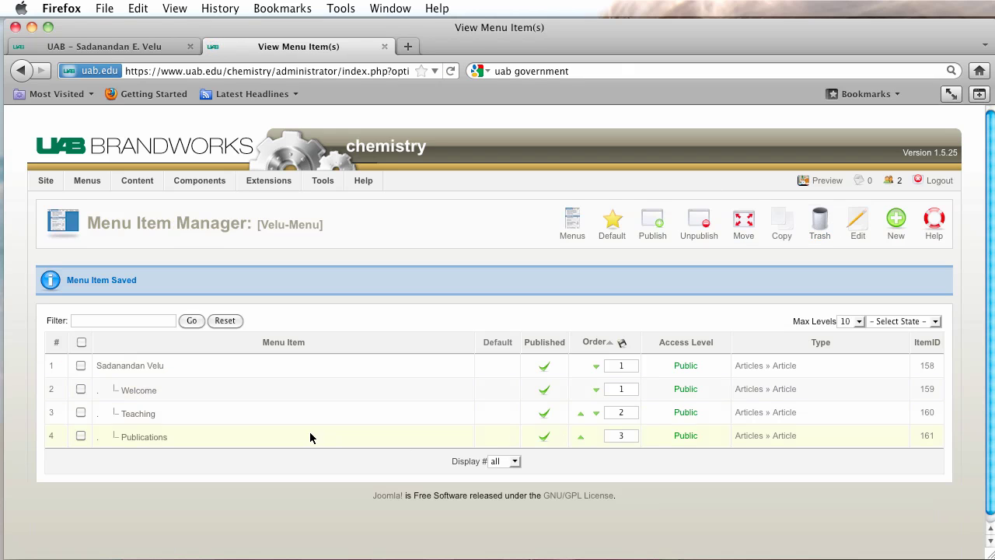
Move Publications up one place so it sits above Teaching in the Velu-Menu.
{"action": "left_click", "coordinate": [581, 440]}
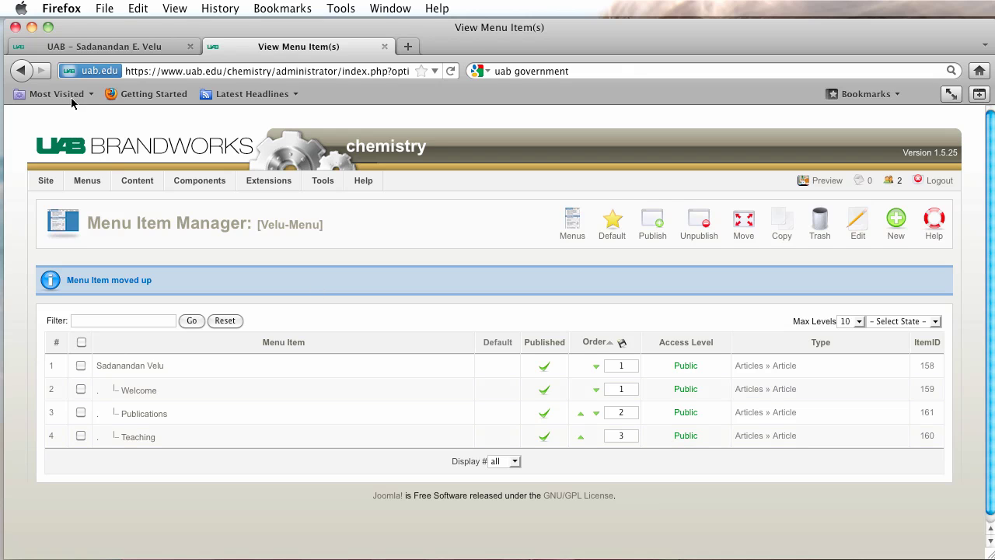
After checking the live profile page, filter the Module Manager on 'velu'.
{"action": "left_click", "coordinate": [80, 46]}
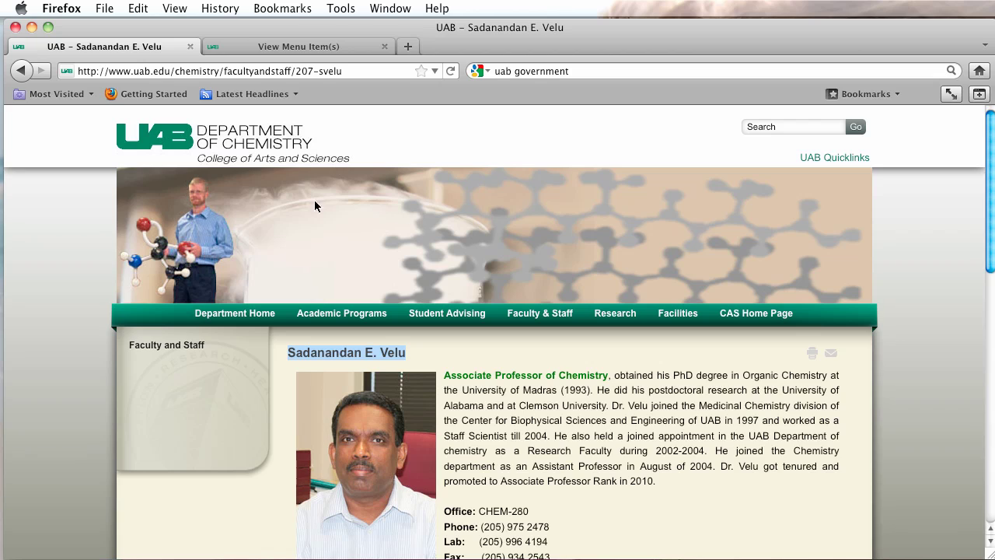
{"action": "left_click", "coordinate": [304, 49]}
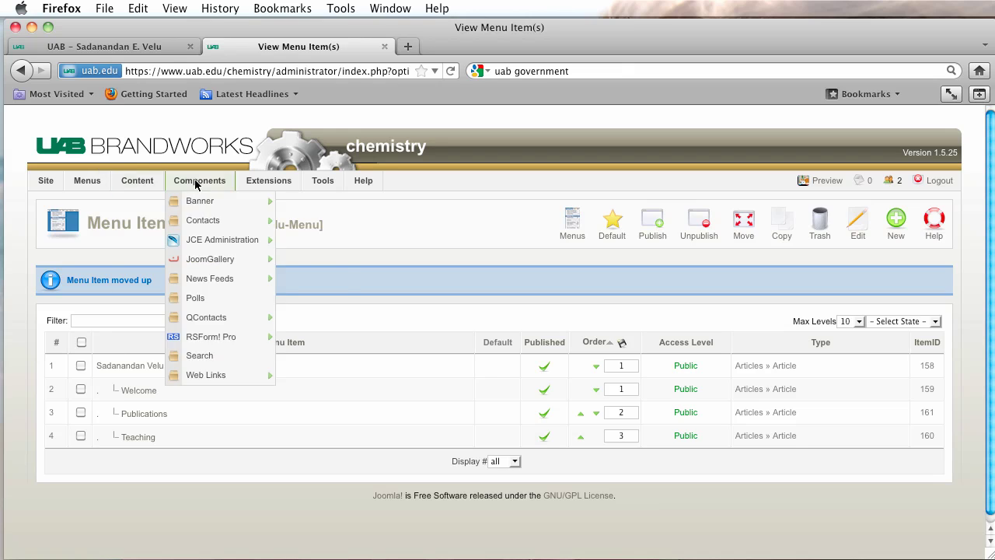
{"action": "mouse_move", "coordinate": [268, 181]}
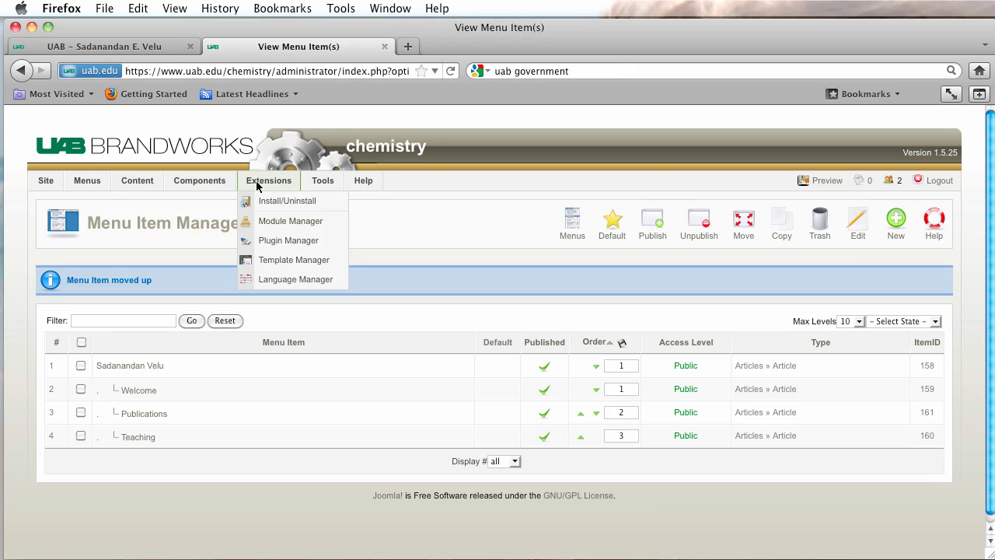
{"action": "left_click", "coordinate": [277, 222]}
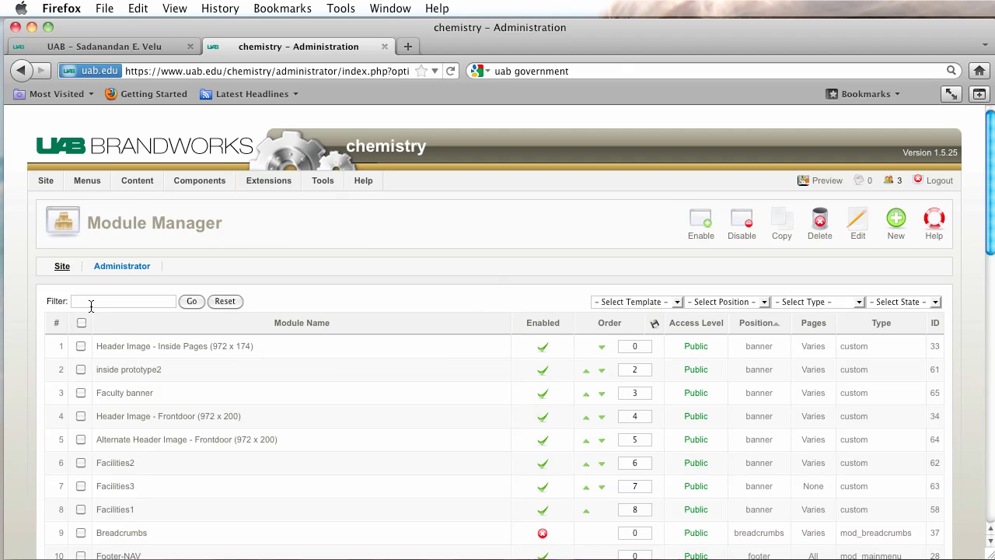
{"action": "type", "text": "velu"}
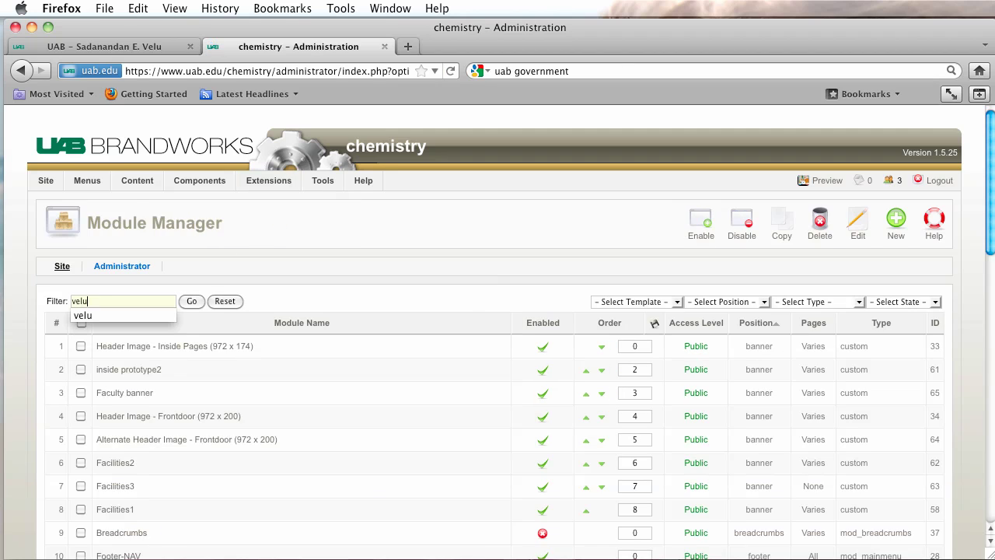
{"action": "key", "text": "Return"}
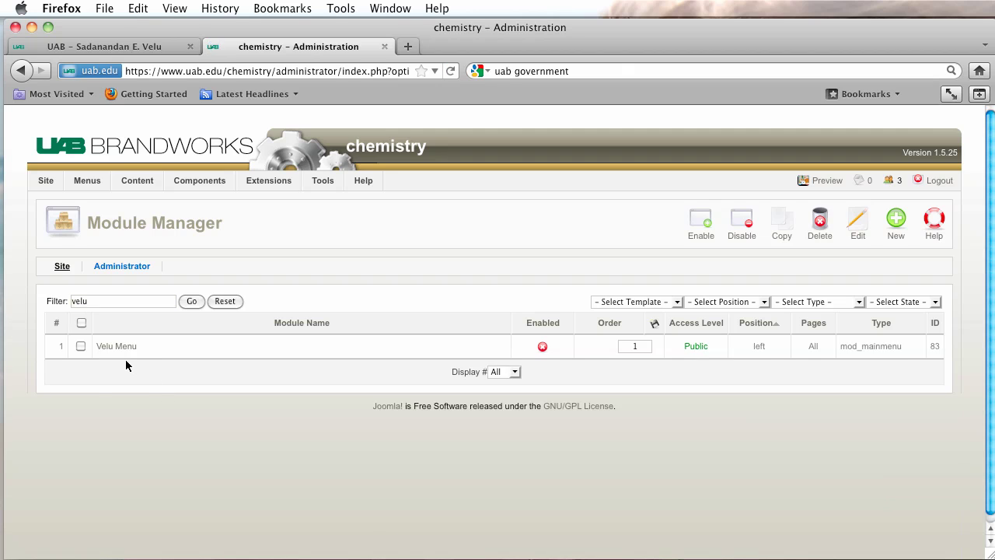
Enable the Velu Menu module with its title hidden, in the sidebar position.
{"action": "left_click", "coordinate": [121, 352]}
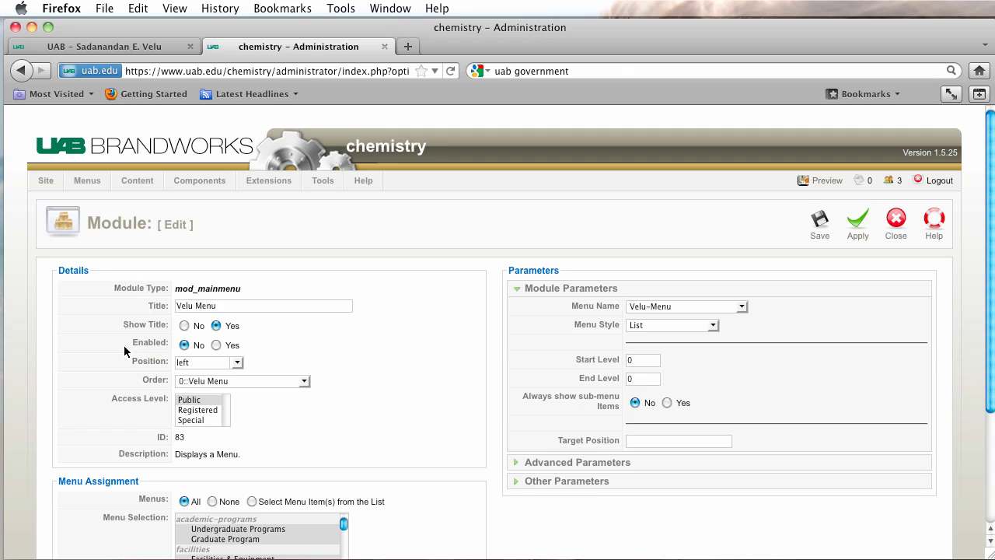
{"action": "left_click", "coordinate": [185, 326]}
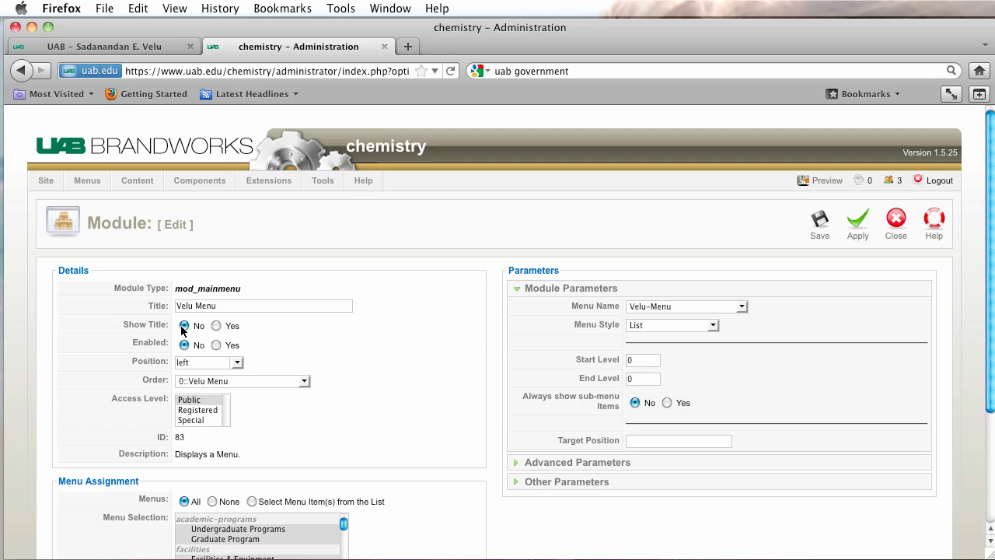
{"action": "left_click", "coordinate": [217, 345]}
{"action": "left_click", "coordinate": [237, 362]}
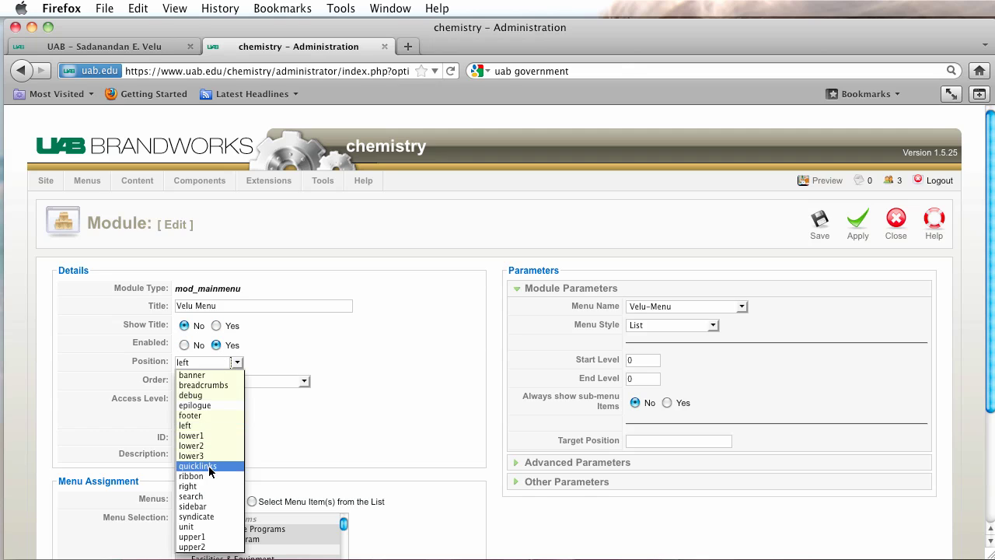
{"action": "left_click", "coordinate": [205, 506]}
{"action": "scroll", "coordinate": [413, 447], "scroll_direction": "down", "scroll_amount": 5}
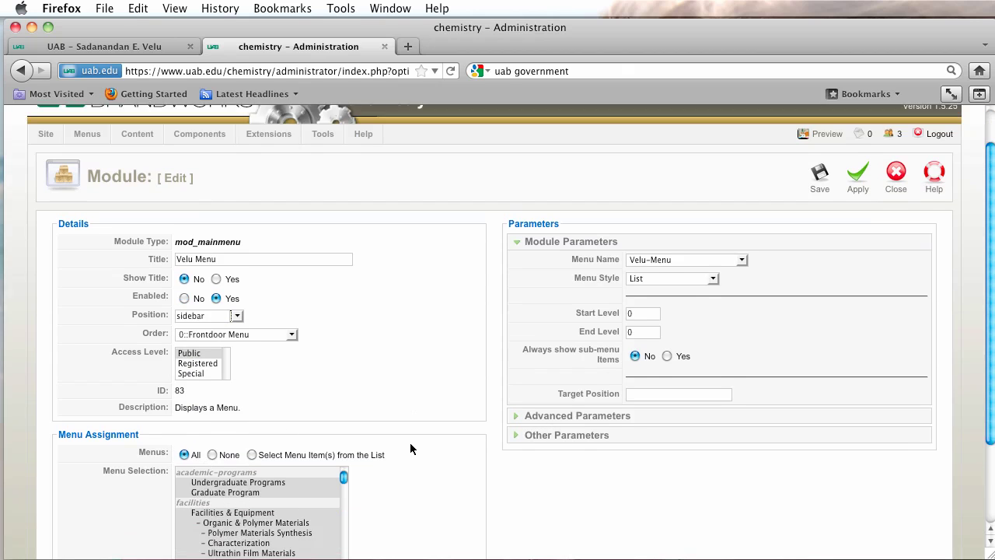
{"action": "left_click", "coordinate": [210, 344]}
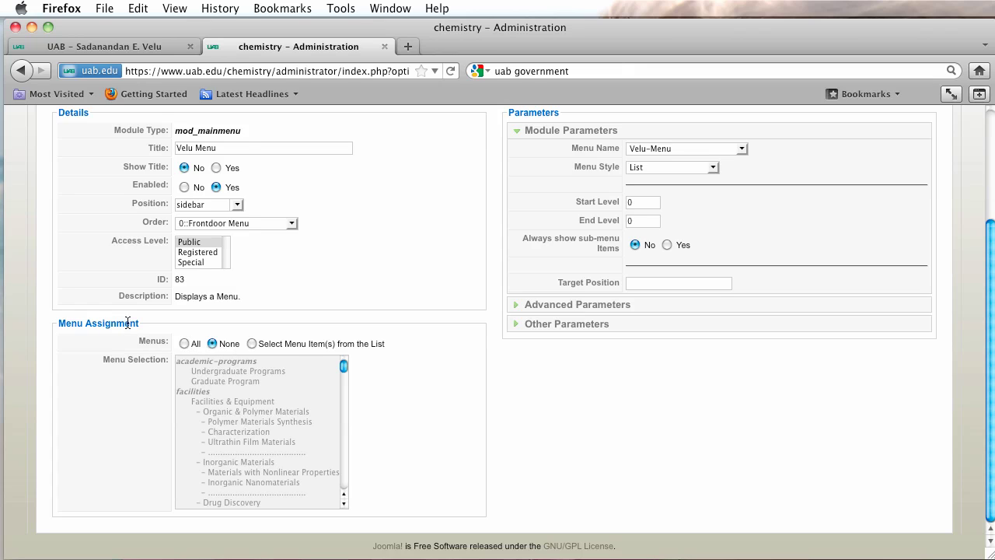
{"action": "left_click", "coordinate": [253, 343]}
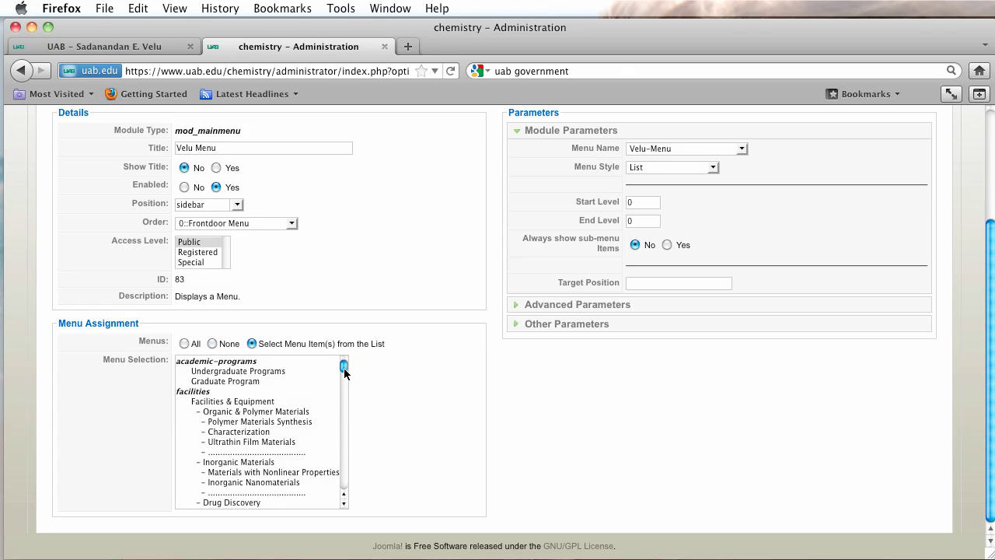
{"action": "left_click", "coordinate": [344, 367]}
{"action": "left_click_drag", "start_coordinate": [345, 372], "coordinate": [340, 502]}
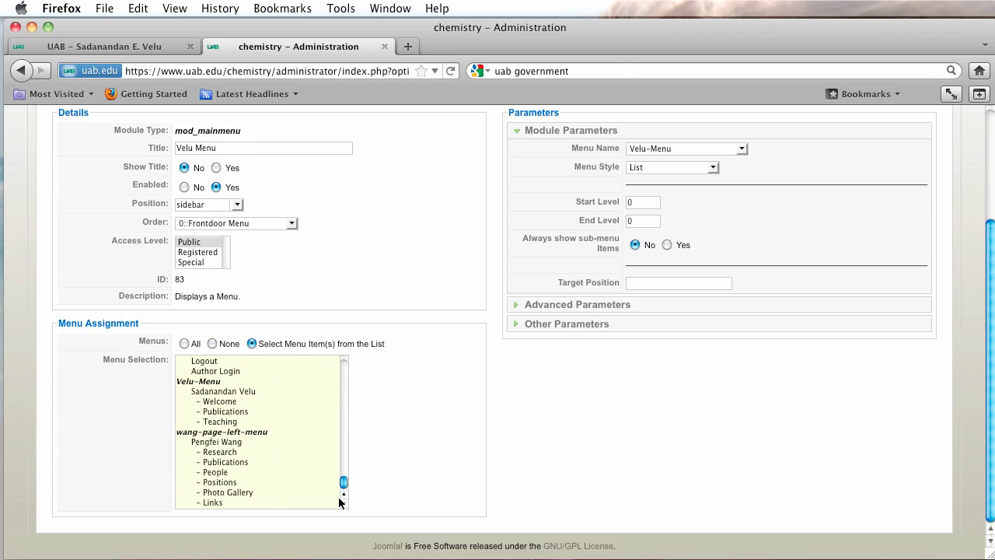
{"action": "left_click", "coordinate": [232, 392]}
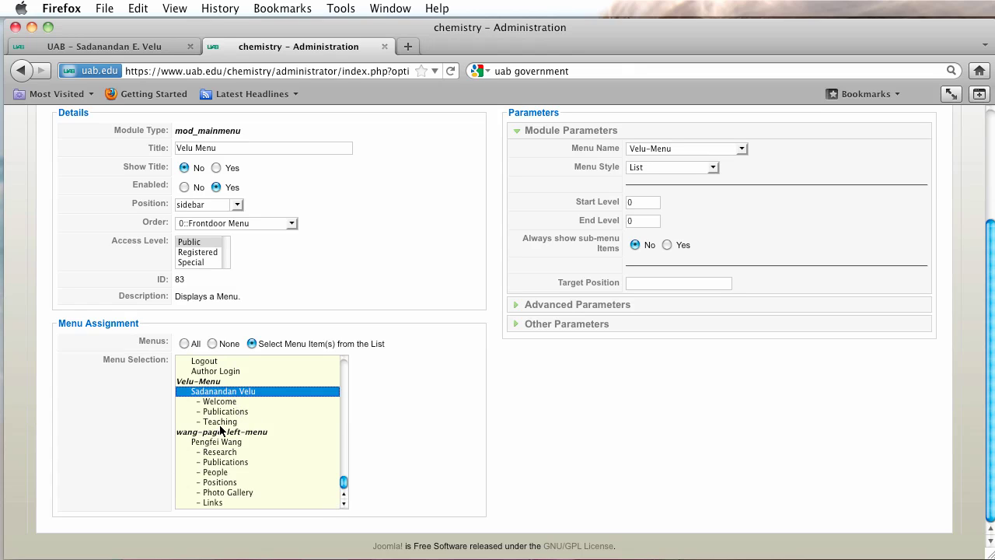
{"action": "left_click", "coordinate": [221, 421], "text": "shift"}
{"action": "scroll", "coordinate": [220, 430], "scroll_direction": "up", "scroll_amount": 1}
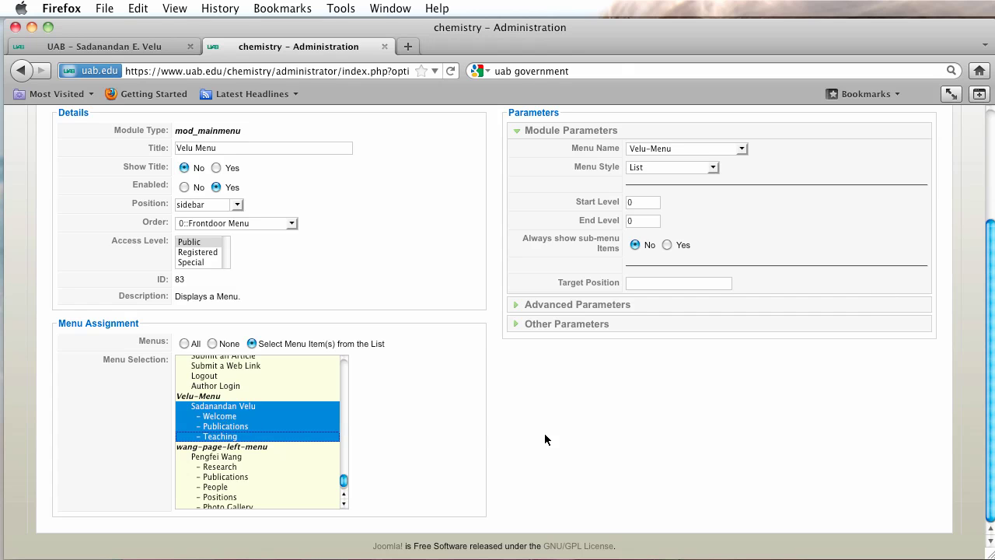
{"action": "scroll", "coordinate": [544, 435], "scroll_direction": "up", "scroll_amount": 2}
{"action": "scroll", "coordinate": [544, 435], "scroll_direction": "down", "scroll_amount": 2}
{"action": "scroll", "coordinate": [544, 440], "scroll_direction": "up", "scroll_amount": 3}
{"action": "scroll", "coordinate": [544, 440], "scroll_direction": "down", "scroll_amount": 3}
{"action": "scroll", "coordinate": [732, 408], "scroll_direction": "up", "scroll_amount": 3}
{"action": "scroll", "coordinate": [734, 423], "scroll_direction": "up", "scroll_amount": 1}
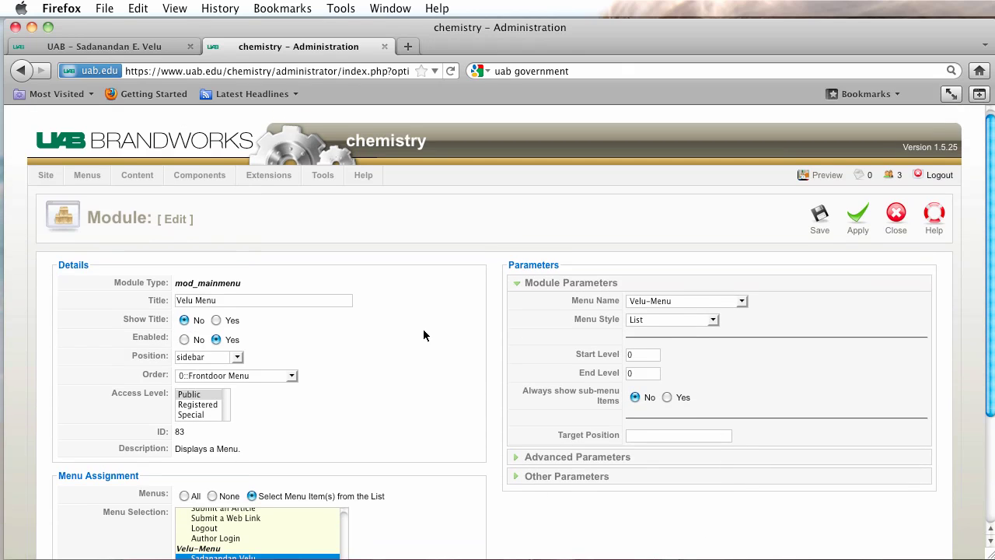
Save the Velu Menu module and clear the 'velu' filter to list all modules.
{"action": "left_click", "coordinate": [821, 215]}
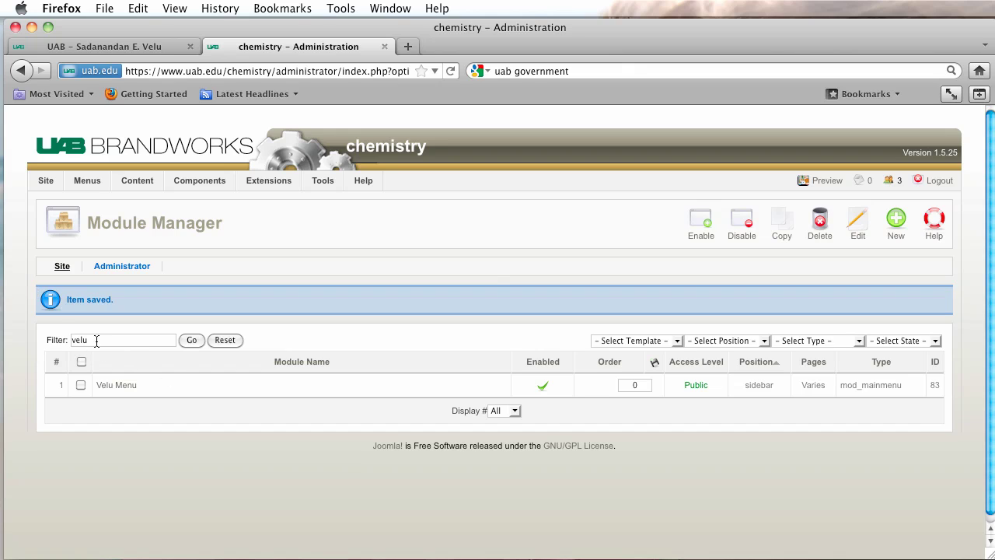
{"action": "left_click_drag", "start_coordinate": [96, 339], "coordinate": [11, 332]}
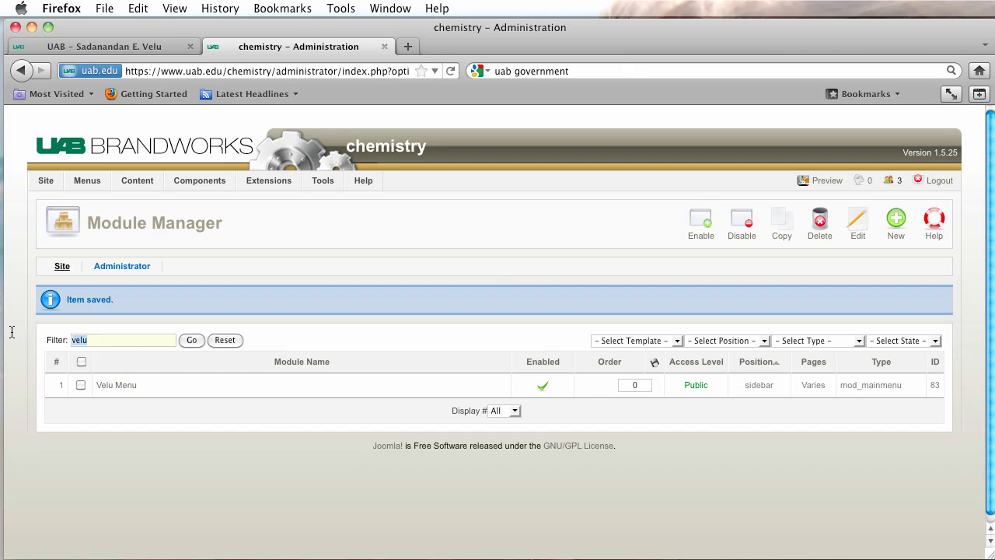
{"action": "key", "text": "BackSpace"}
{"action": "left_click", "coordinate": [192, 340]}
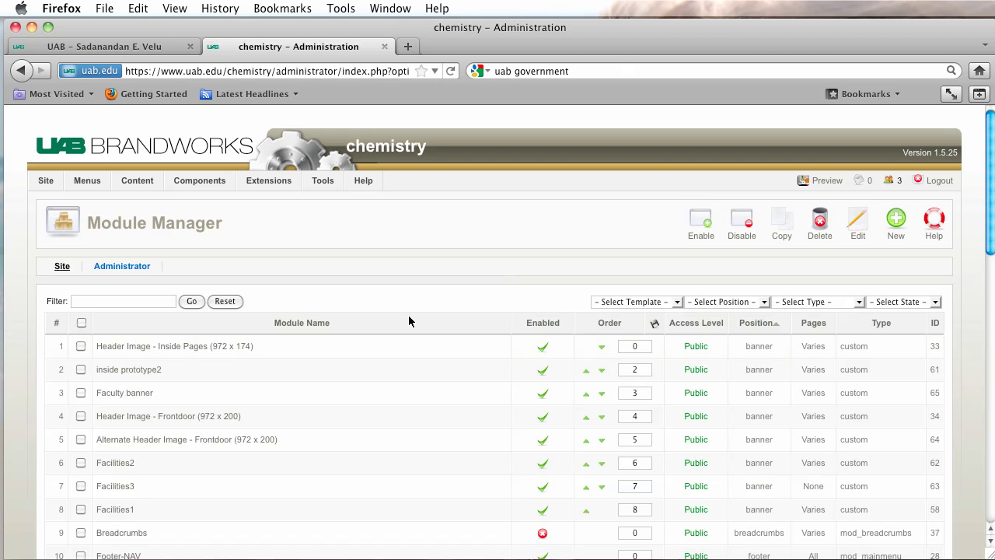
Open the Header Image - Inside Pages module, check the live Velu page, then close it.
{"action": "left_click", "coordinate": [192, 349]}
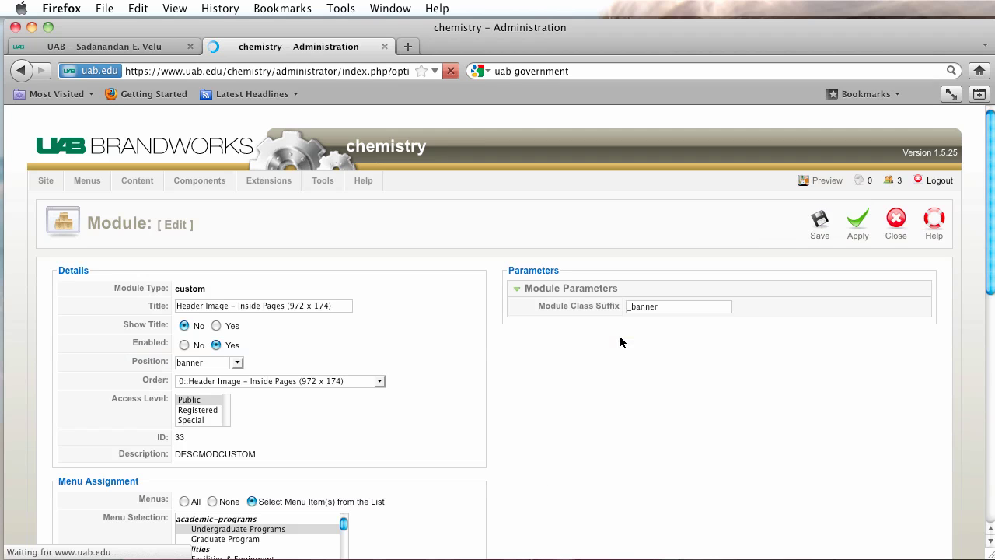
{"action": "scroll", "coordinate": [619, 336], "scroll_direction": "down", "scroll_amount": 10}
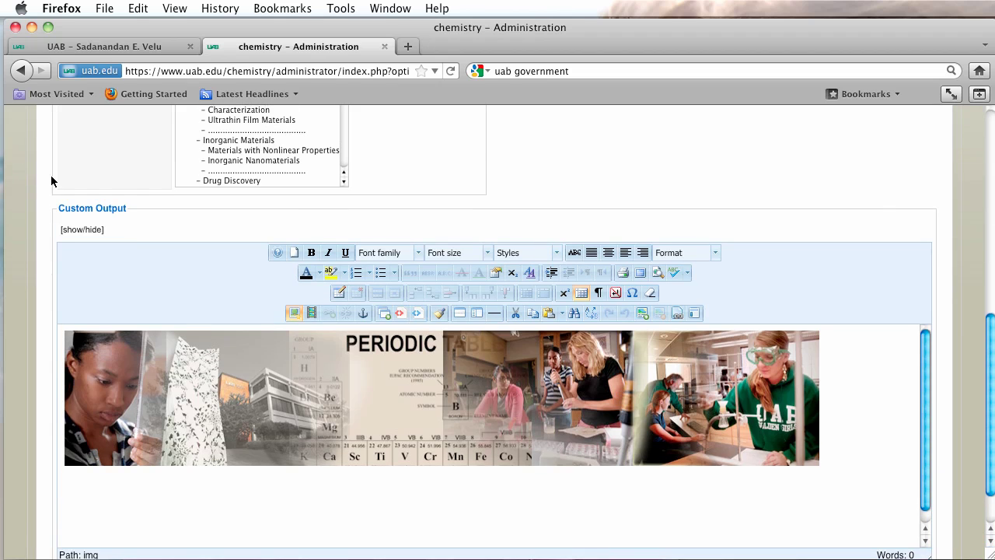
{"action": "left_click", "coordinate": [111, 47]}
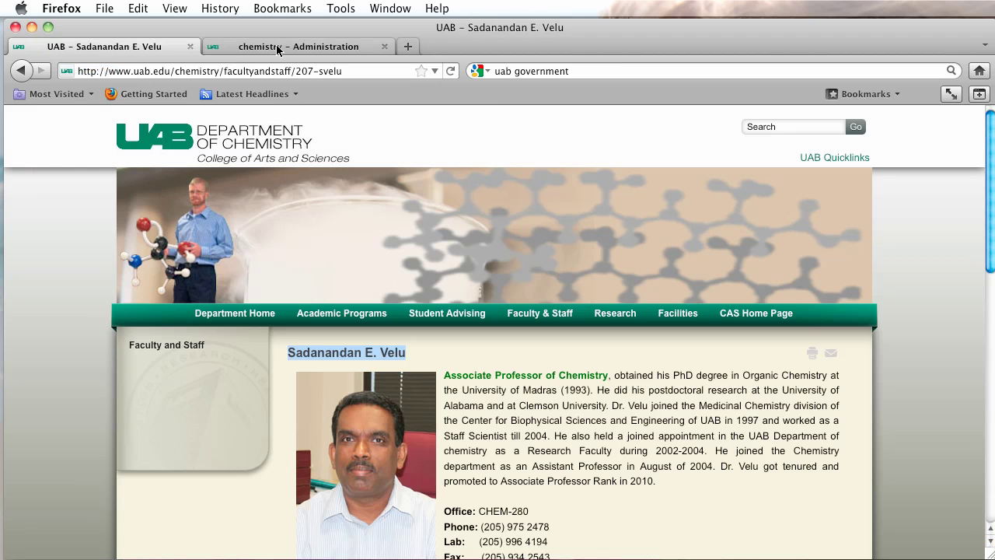
{"action": "left_click", "coordinate": [305, 46]}
{"action": "scroll", "coordinate": [735, 153], "scroll_direction": "up", "scroll_amount": 10}
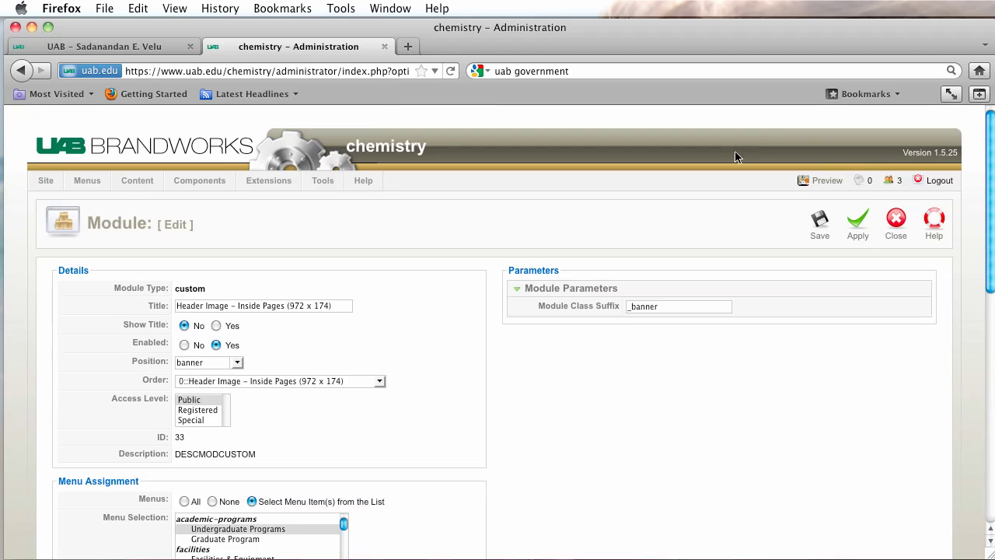
{"action": "left_click", "coordinate": [892, 236]}
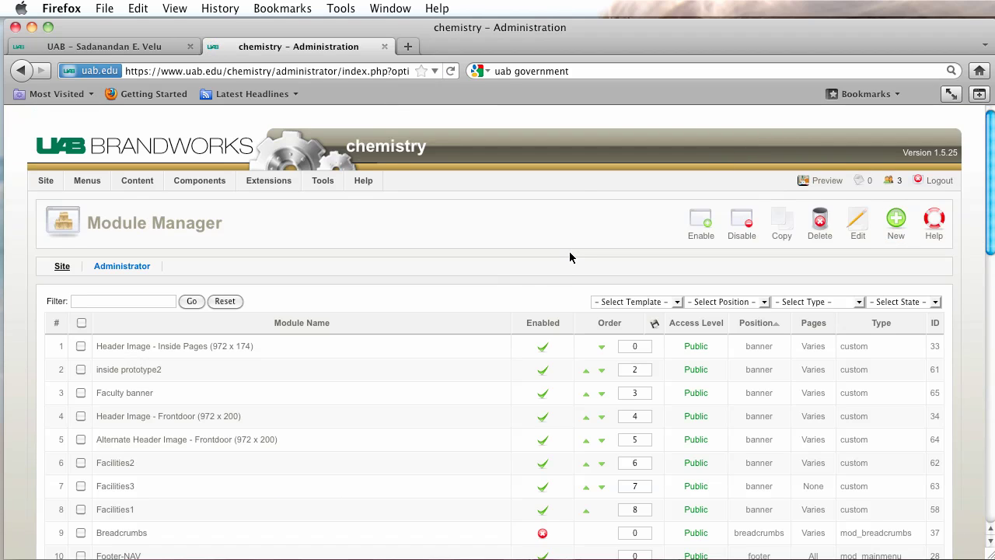
Filter modules to the banner position and open the Faculty banner module.
{"action": "left_click", "coordinate": [659, 306]}
{"action": "left_click", "coordinate": [714, 306]}
{"action": "left_click", "coordinate": [713, 306]}
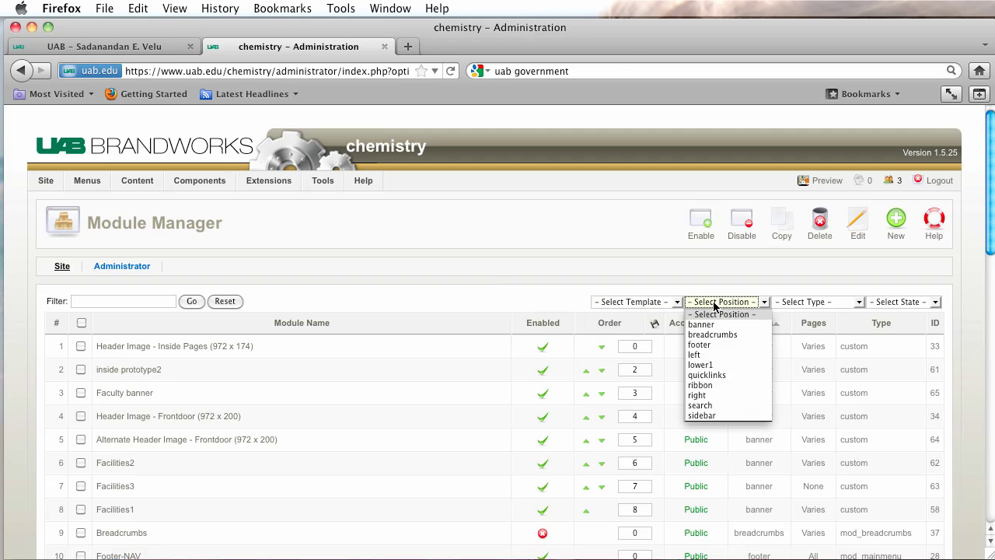
{"action": "left_click", "coordinate": [708, 328]}
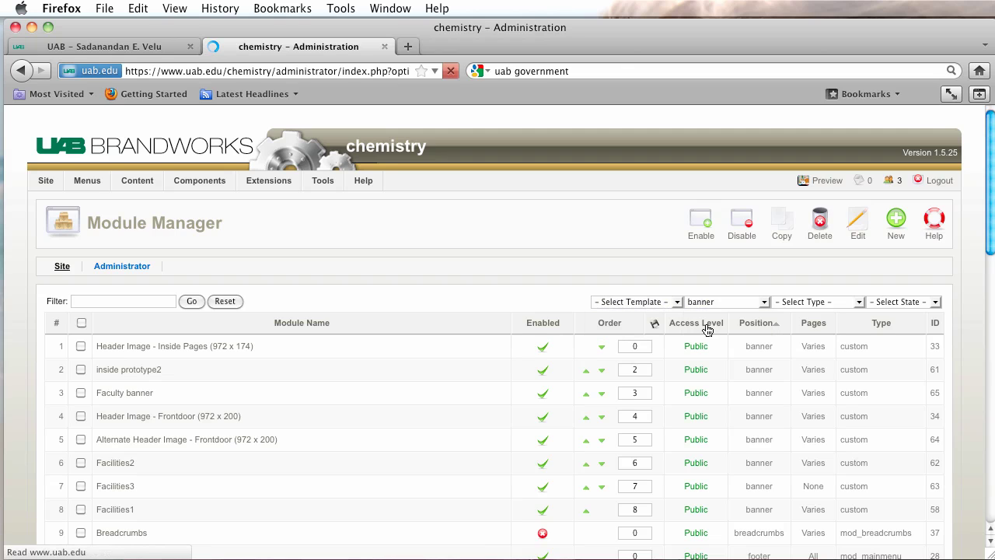
{"action": "left_click", "coordinate": [125, 396]}
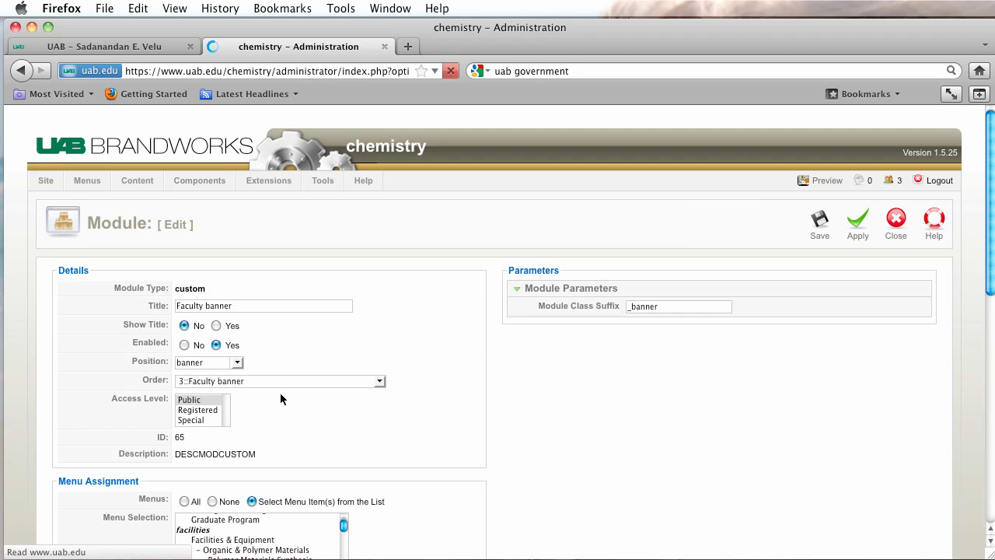
{"action": "scroll", "coordinate": [565, 441], "scroll_direction": "down", "scroll_amount": 5}
{"action": "scroll", "coordinate": [566, 440], "scroll_direction": "up", "scroll_amount": 1}
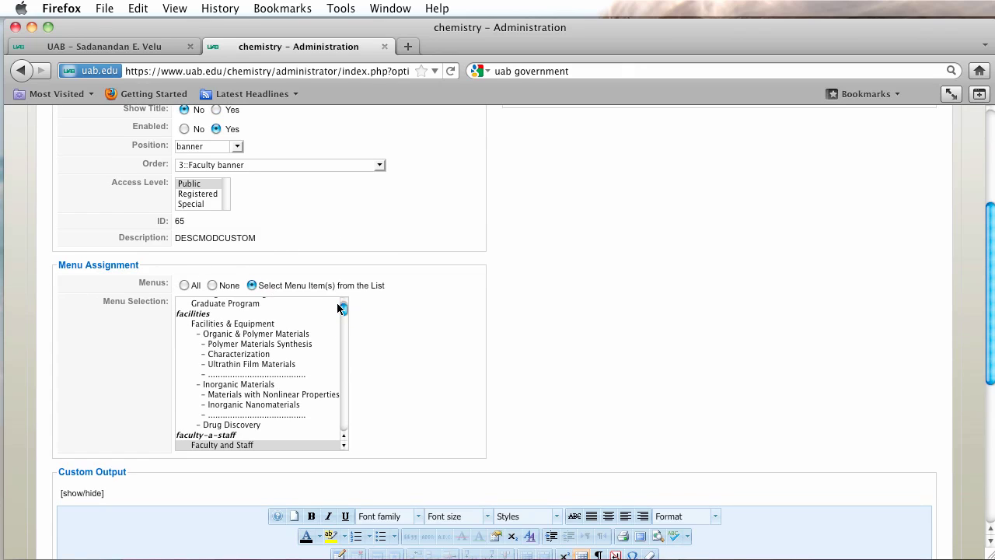
{"action": "left_click_drag", "start_coordinate": [344, 310], "coordinate": [343, 434]}
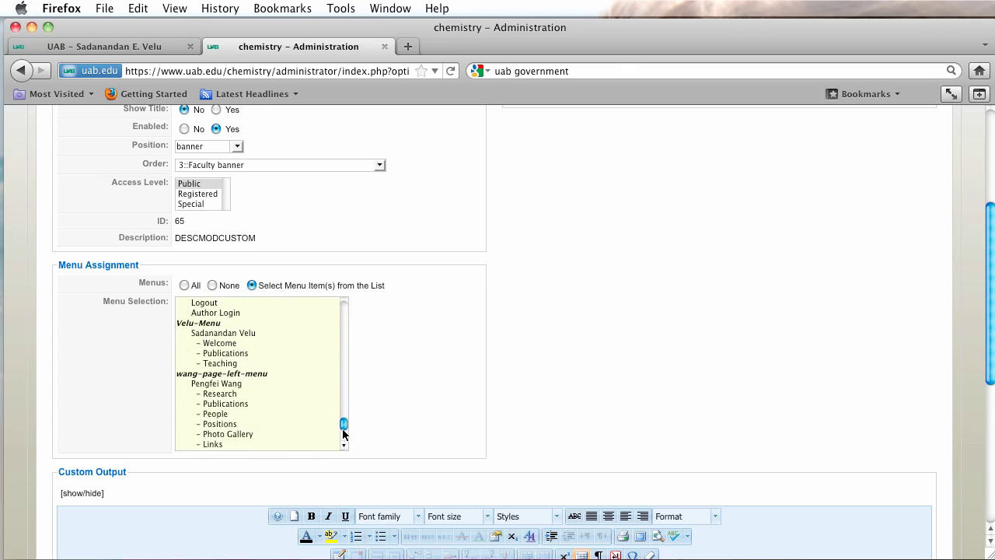
{"action": "left_click", "coordinate": [208, 335]}
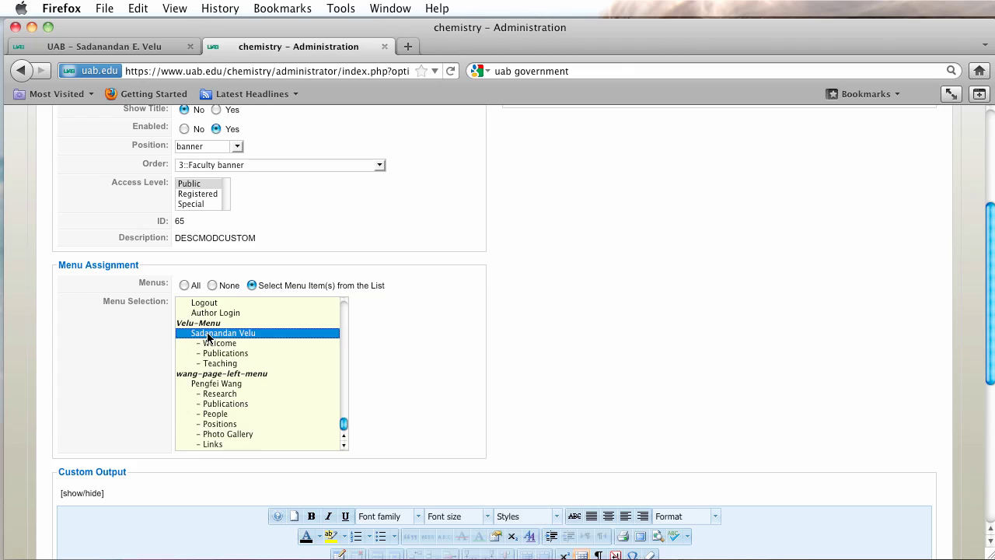
{"action": "left_click", "coordinate": [207, 342], "text": "super"}
{"action": "left_click", "coordinate": [208, 355], "text": "super"}
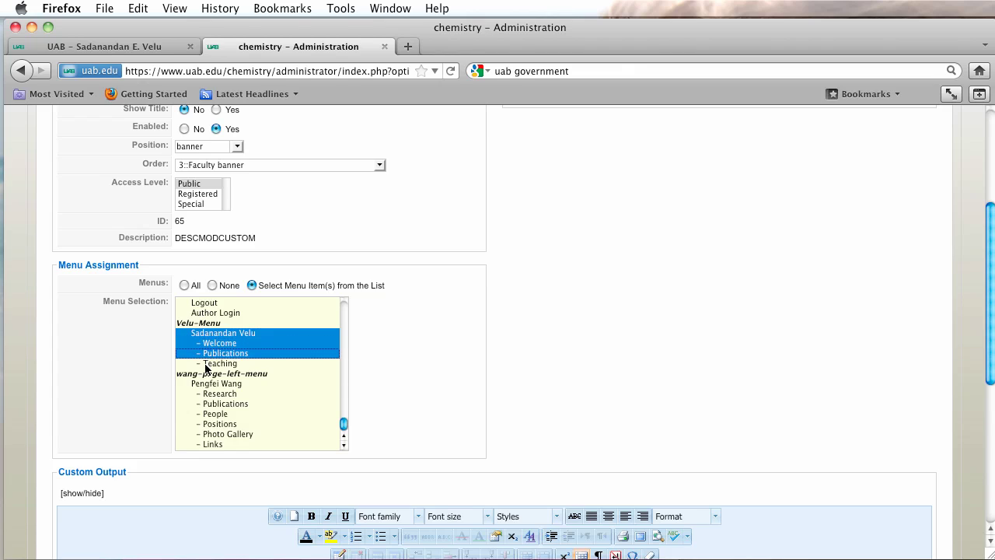
{"action": "left_click", "coordinate": [206, 364], "text": "super"}
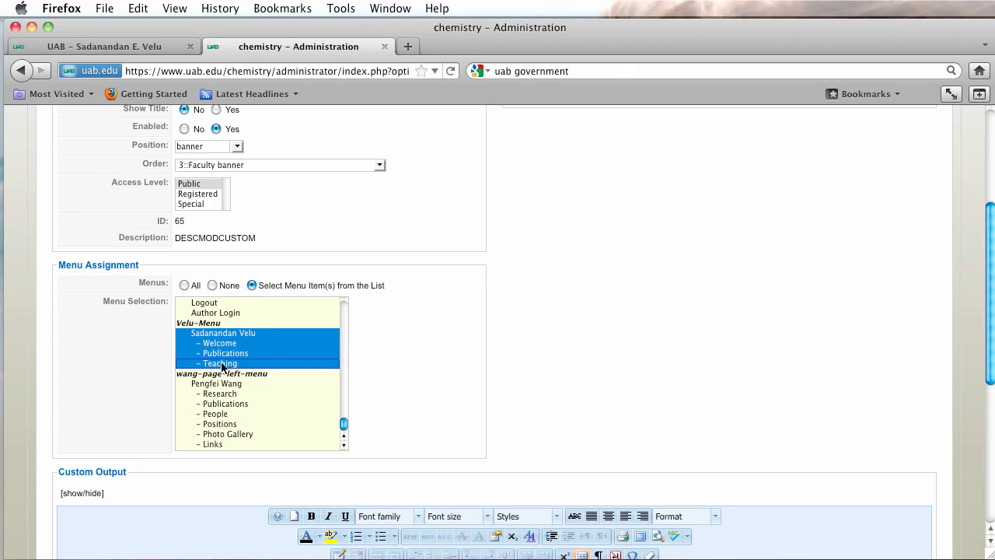
{"action": "scroll", "coordinate": [731, 315], "scroll_direction": "up", "scroll_amount": 5}
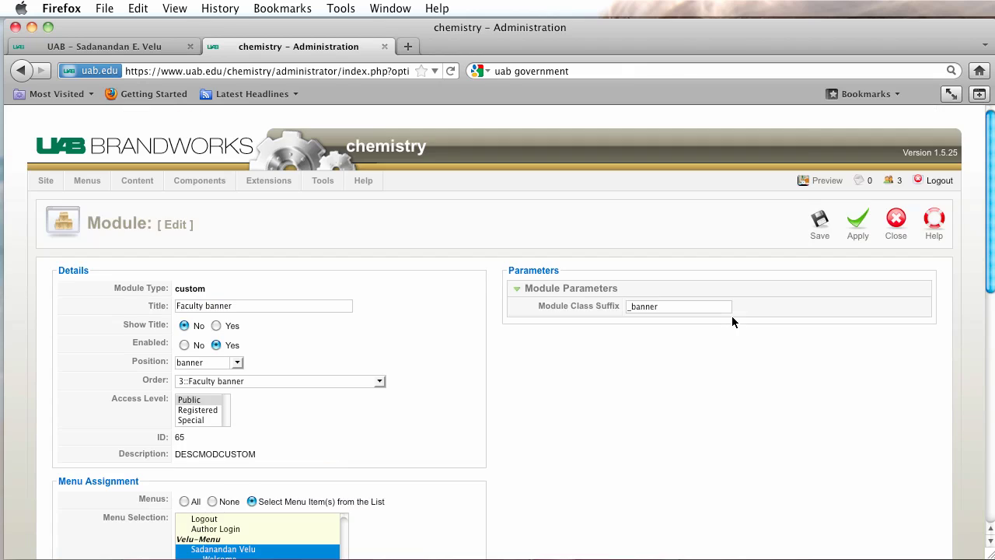
{"action": "left_click", "coordinate": [822, 237]}
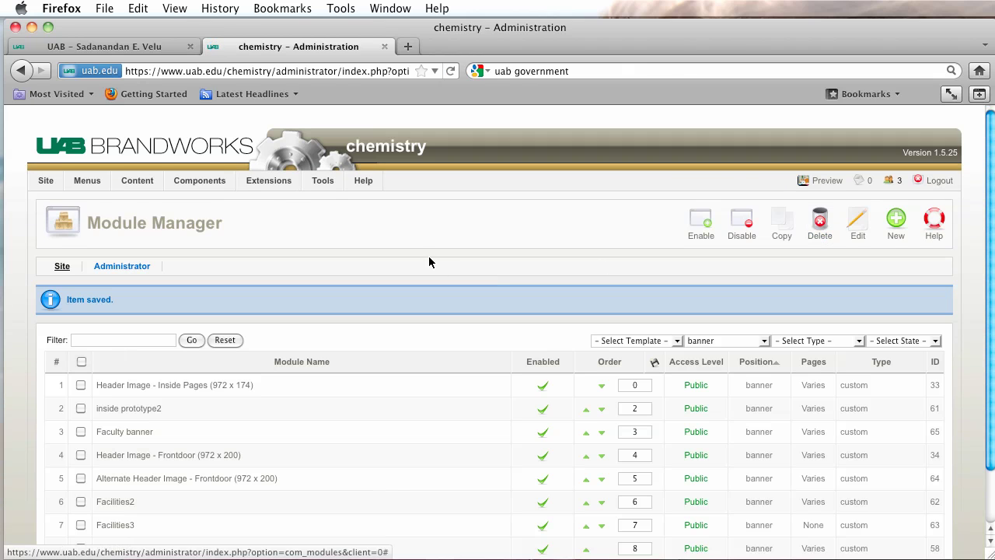
{"action": "mouse_move", "coordinate": [133, 186]}
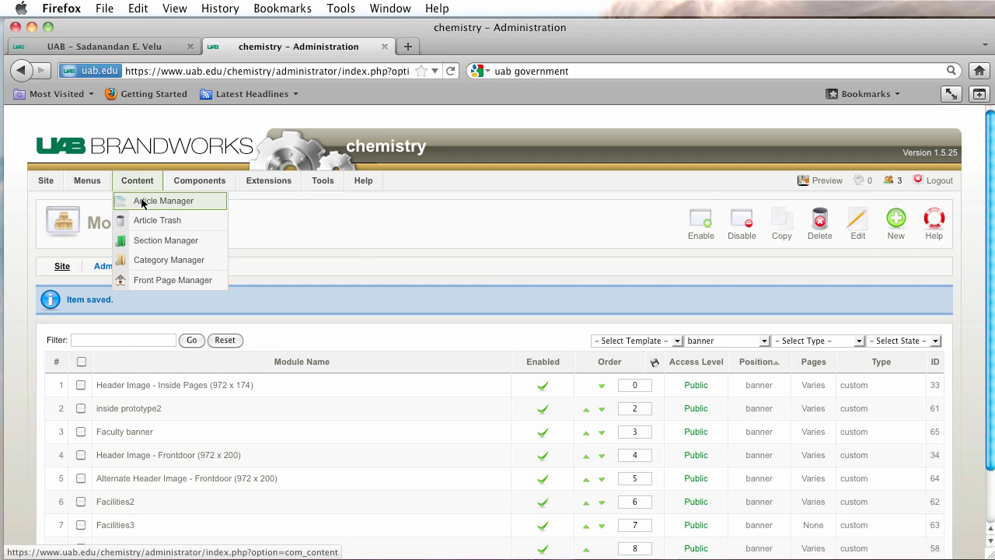
Filter the Article Manager on 'faculty and staff' and open the Faculty and Staff article.
{"action": "left_click", "coordinate": [142, 202]}
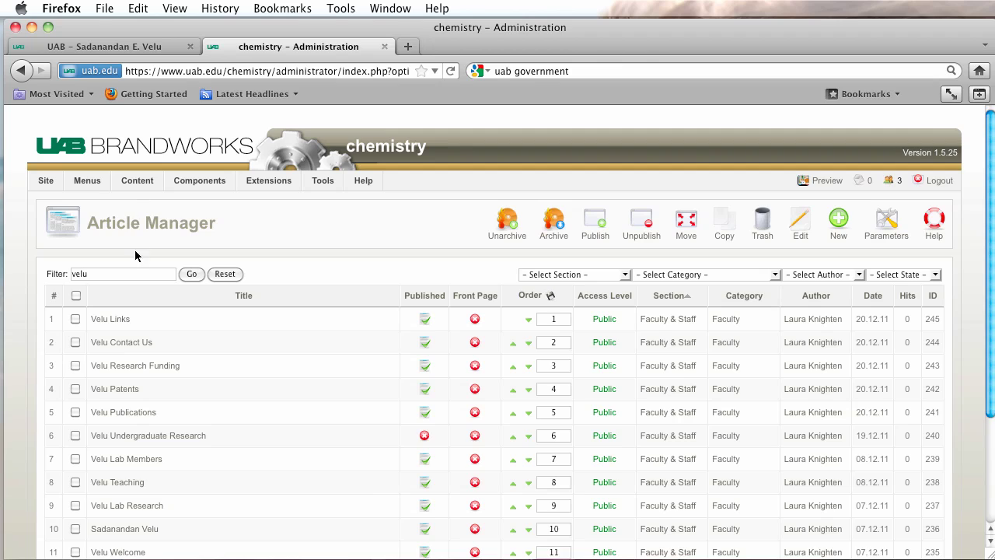
{"action": "left_click_drag", "start_coordinate": [100, 273], "coordinate": [28, 269]}
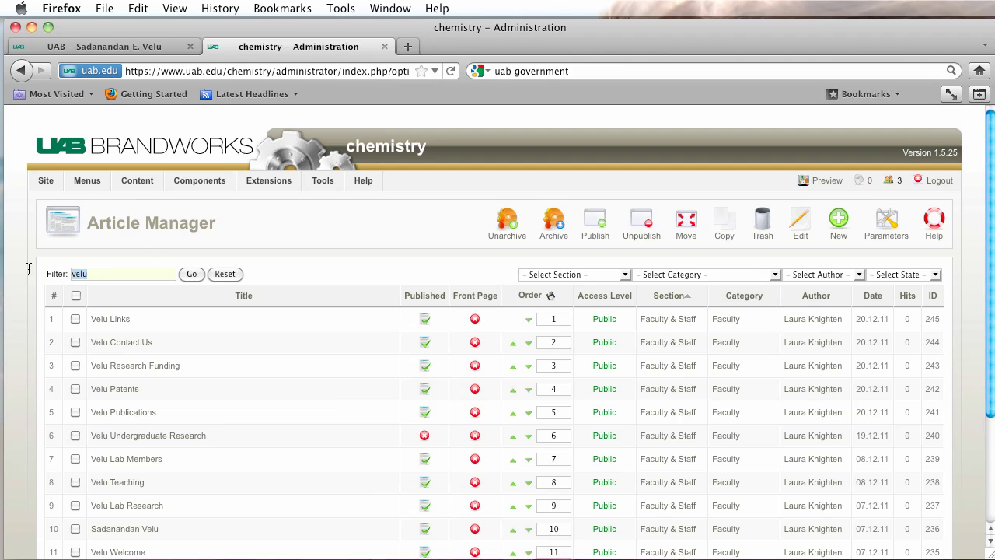
{"action": "key", "text": "BackSpace"}
{"action": "type", "text": "faculty"}
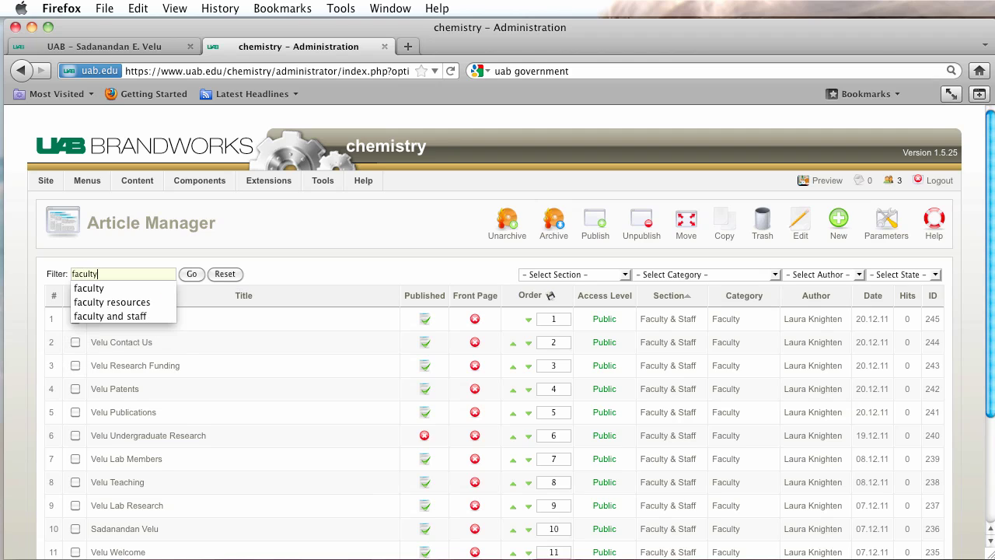
{"action": "left_click", "coordinate": [77, 319]}
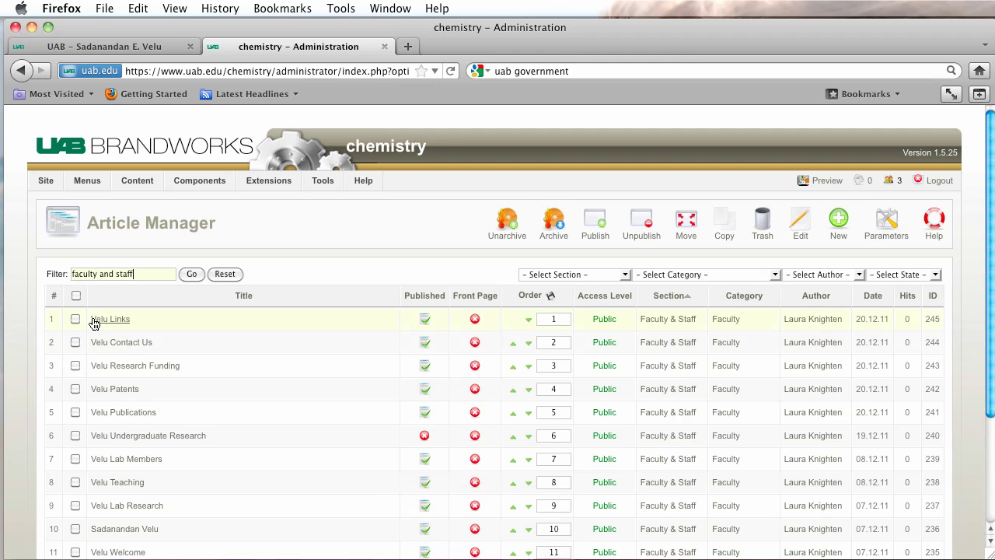
{"action": "left_click", "coordinate": [190, 274]}
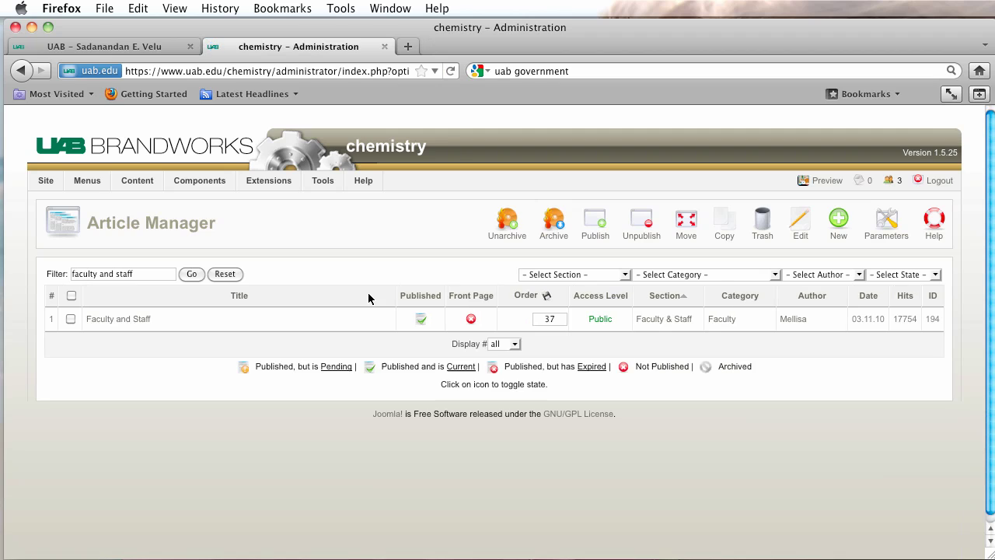
{"action": "left_click", "coordinate": [113, 322]}
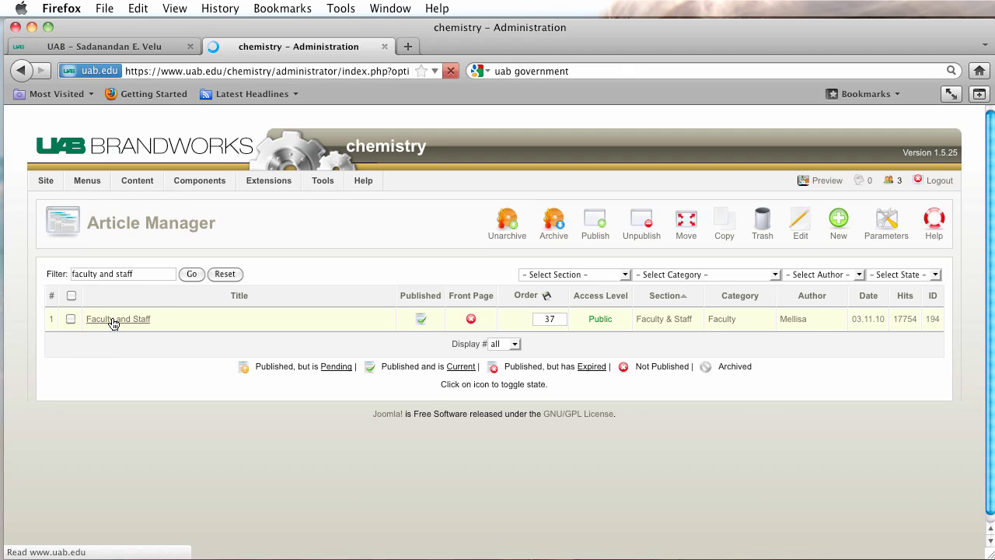
{"action": "scroll", "coordinate": [366, 342], "scroll_direction": "down", "scroll_amount": 5}
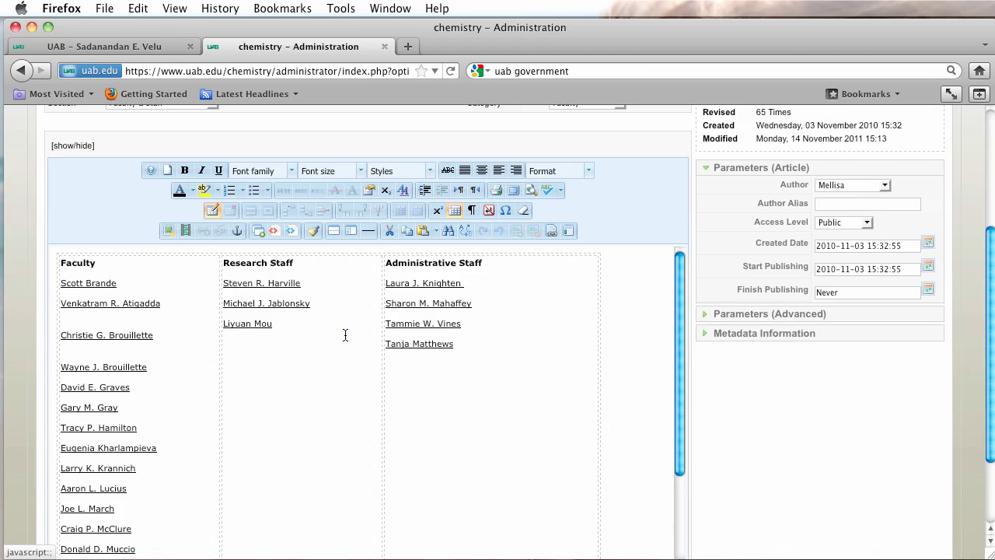
{"action": "scroll", "coordinate": [329, 331], "scroll_direction": "down", "scroll_amount": 1}
{"action": "scroll", "coordinate": [114, 440], "scroll_direction": "down", "scroll_amount": 3}
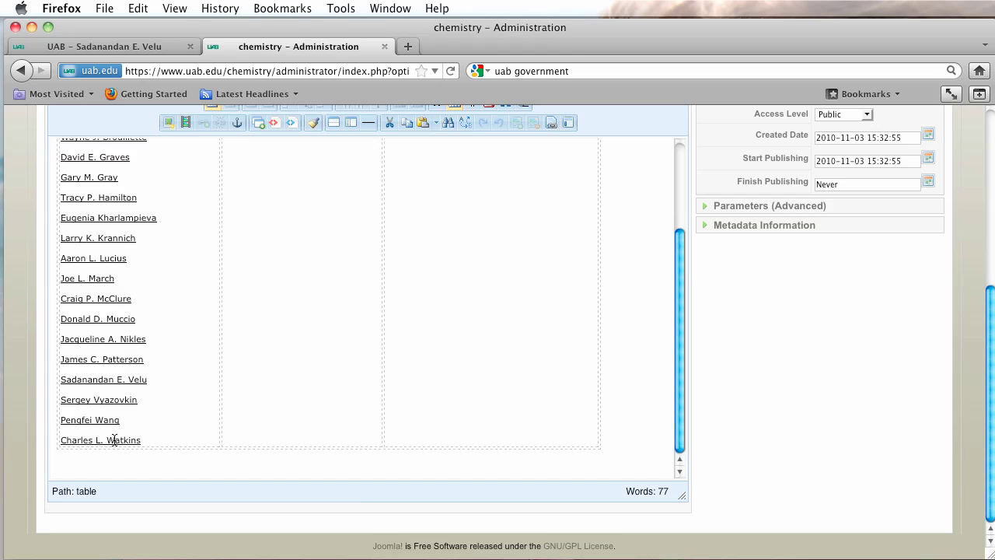
{"action": "left_click", "coordinate": [99, 380]}
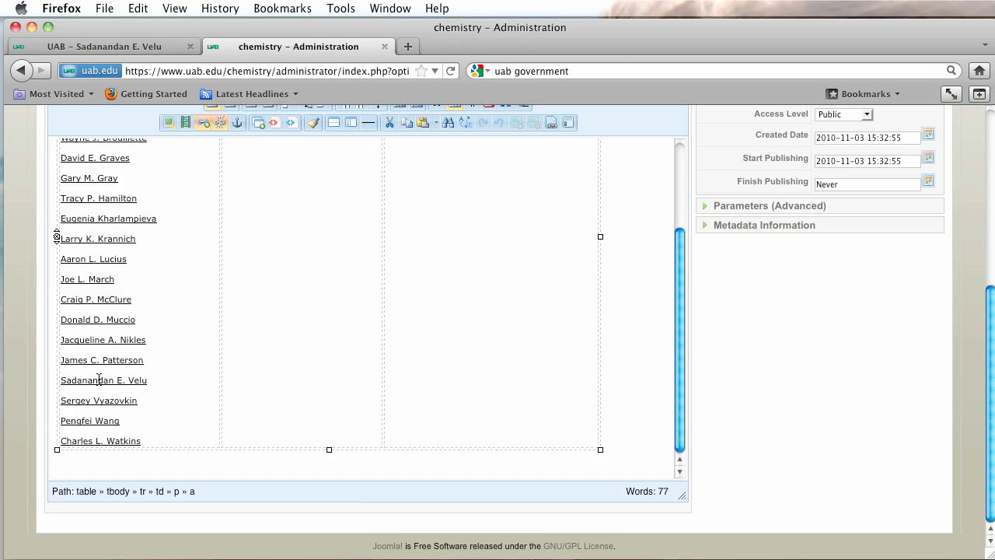
{"action": "left_click", "coordinate": [204, 121]}
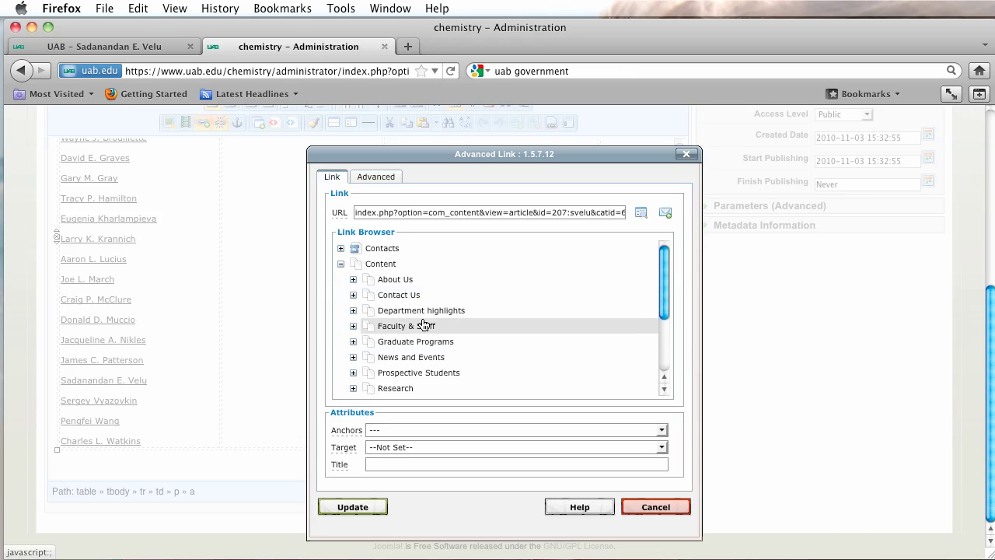
{"action": "scroll", "coordinate": [424, 325], "scroll_direction": "down", "scroll_amount": 5}
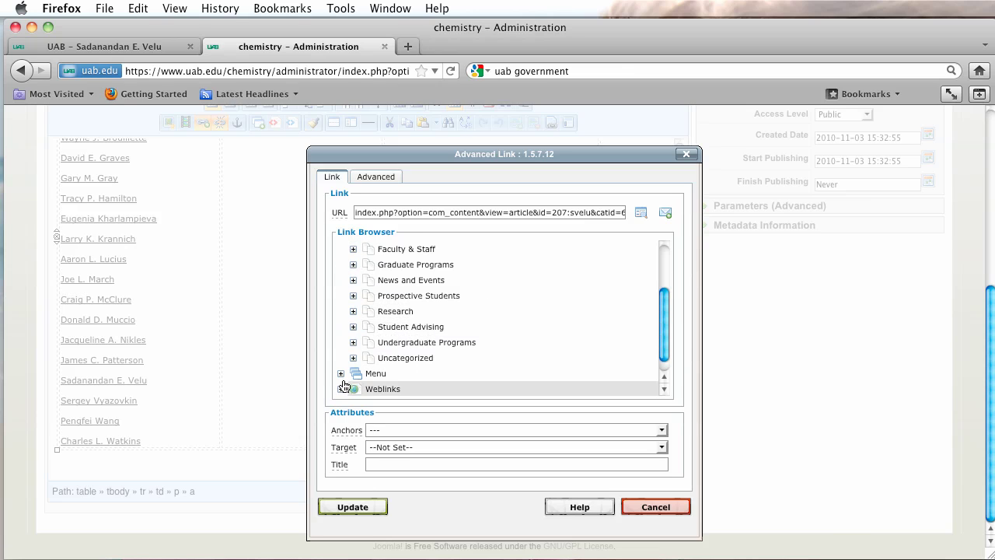
{"action": "left_click", "coordinate": [341, 373]}
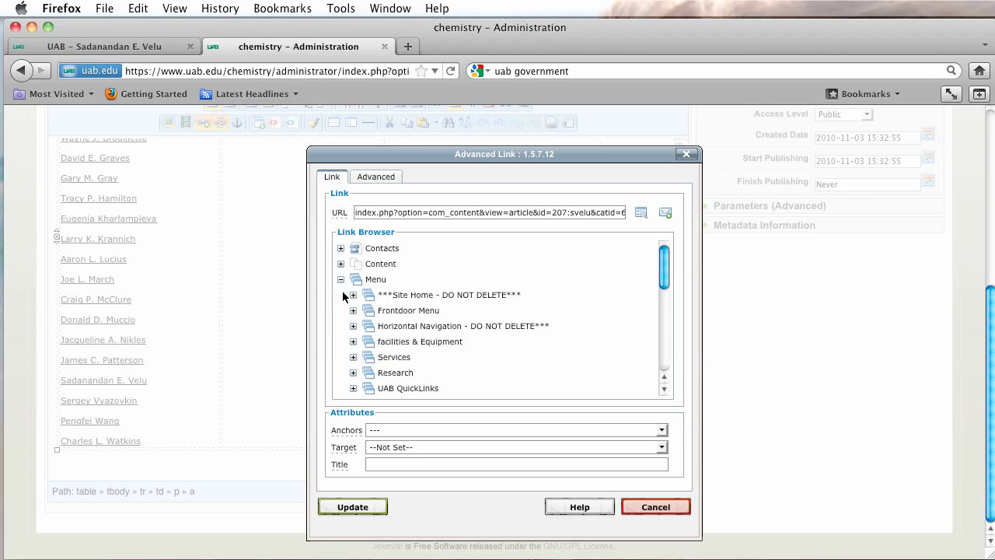
{"action": "scroll", "coordinate": [573, 317], "scroll_direction": "down", "scroll_amount": 5}
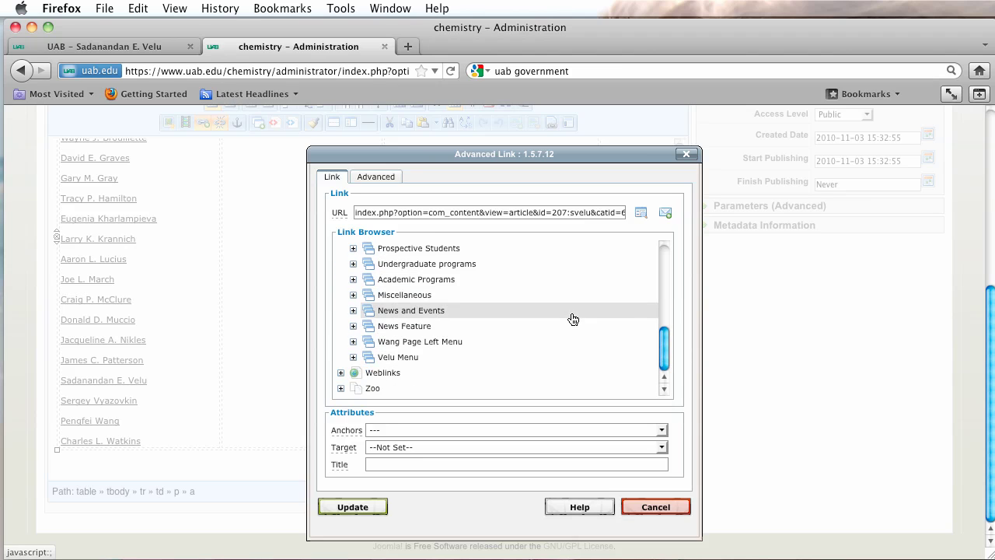
{"action": "left_click", "coordinate": [405, 358]}
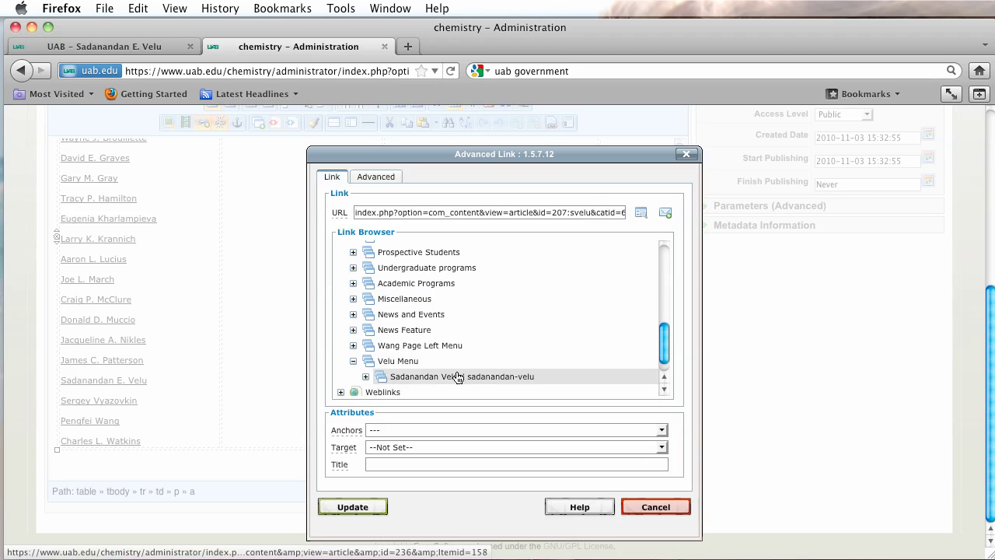
{"action": "left_click", "coordinate": [461, 378]}
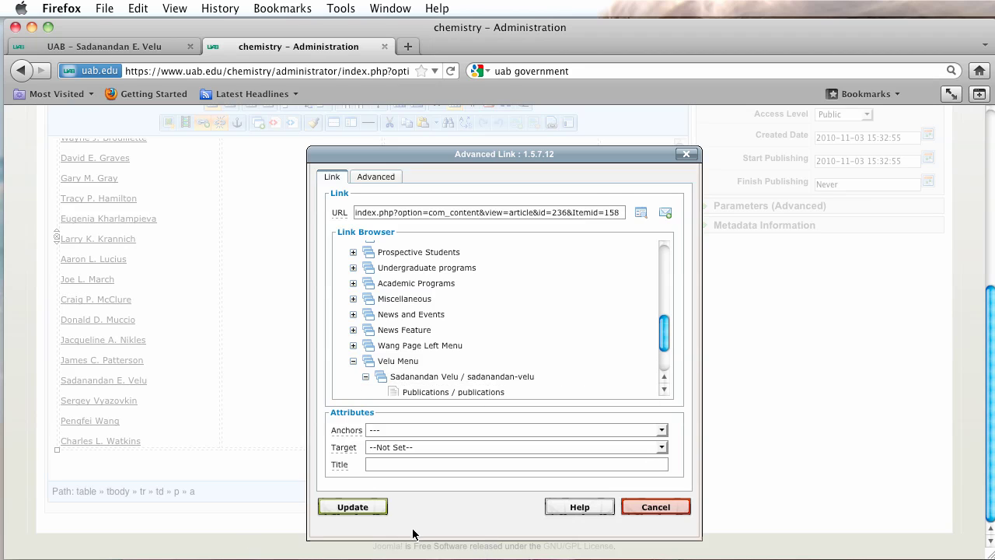
{"action": "left_click", "coordinate": [368, 509]}
{"action": "scroll", "coordinate": [891, 458], "scroll_direction": "up", "scroll_amount": 8}
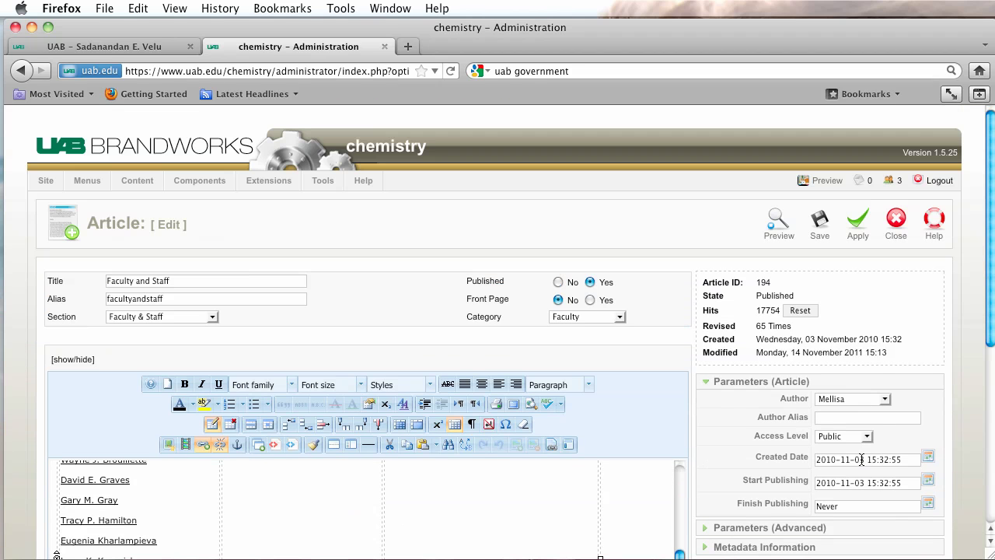
{"action": "left_click", "coordinate": [820, 228]}
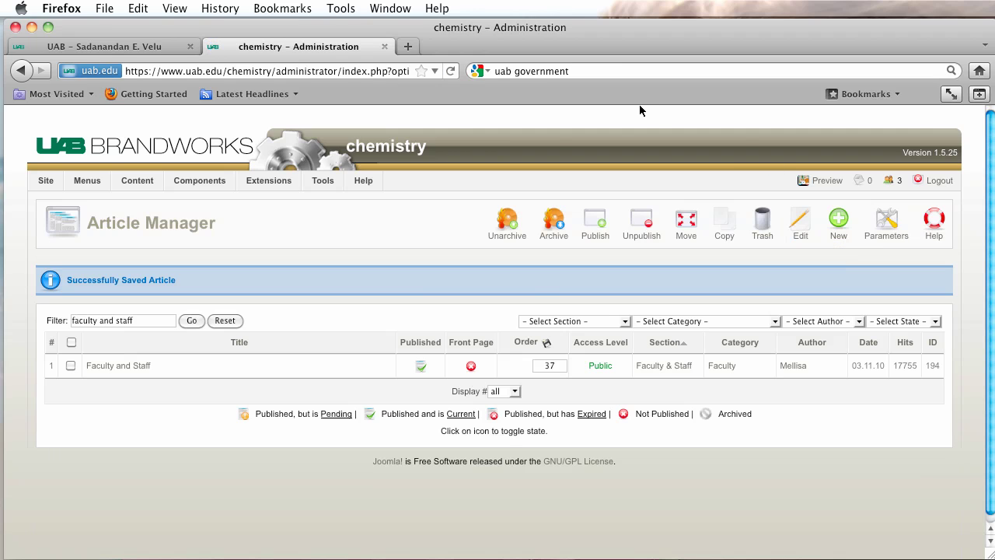
{"action": "left_click", "coordinate": [824, 181]}
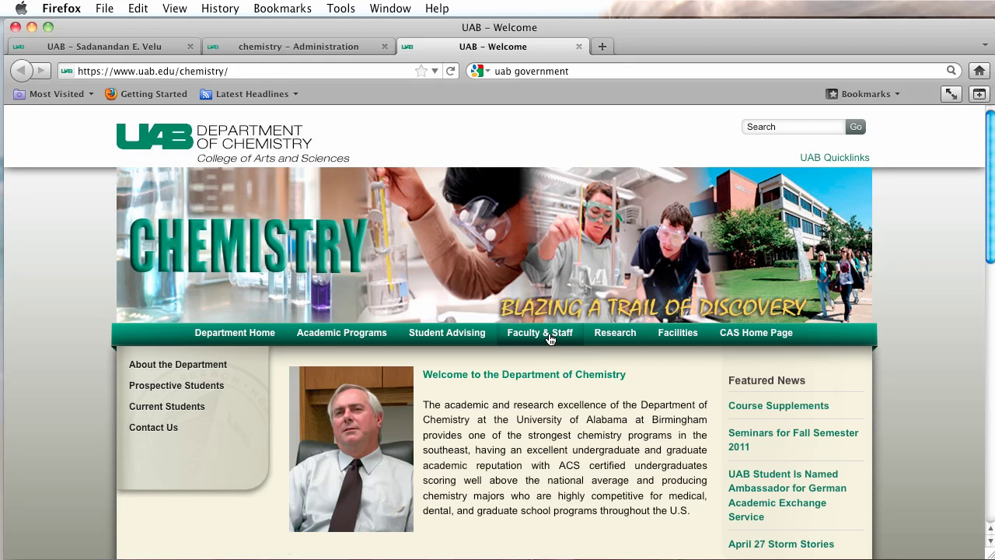
{"action": "left_click", "coordinate": [545, 333]}
{"action": "scroll", "coordinate": [571, 371], "scroll_direction": "down", "scroll_amount": 10}
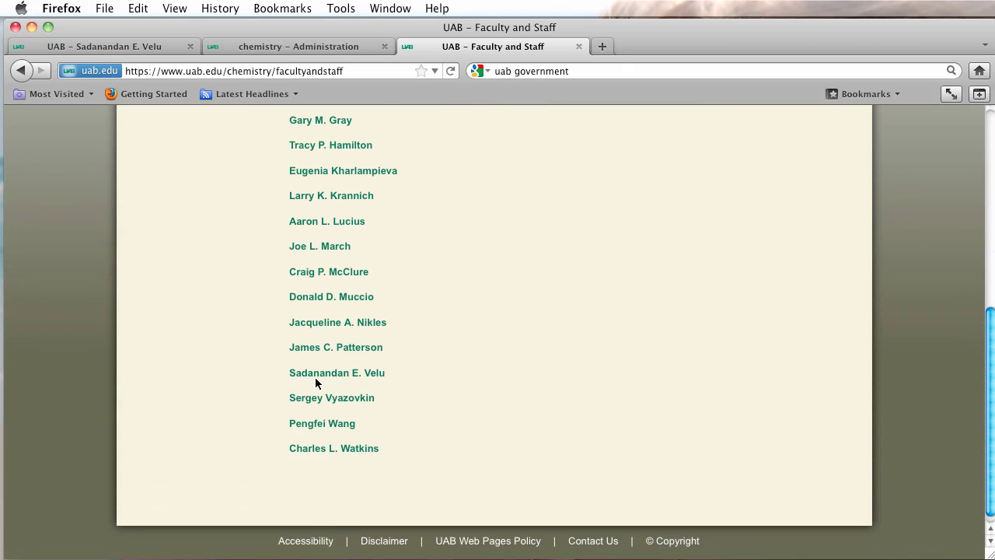
{"action": "scroll", "coordinate": [330, 380], "scroll_direction": "up", "scroll_amount": 10}
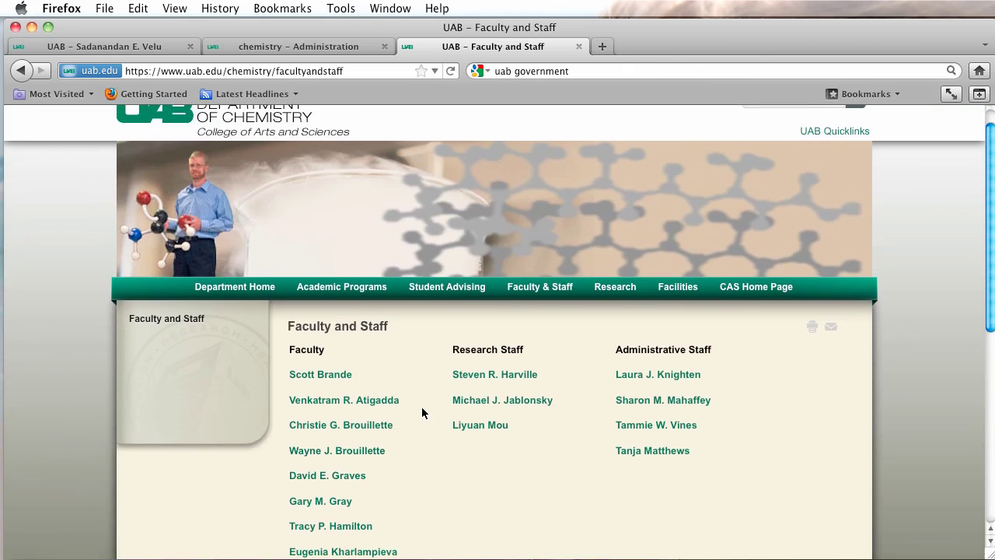
{"action": "scroll", "coordinate": [423, 408], "scroll_direction": "down", "scroll_amount": 10}
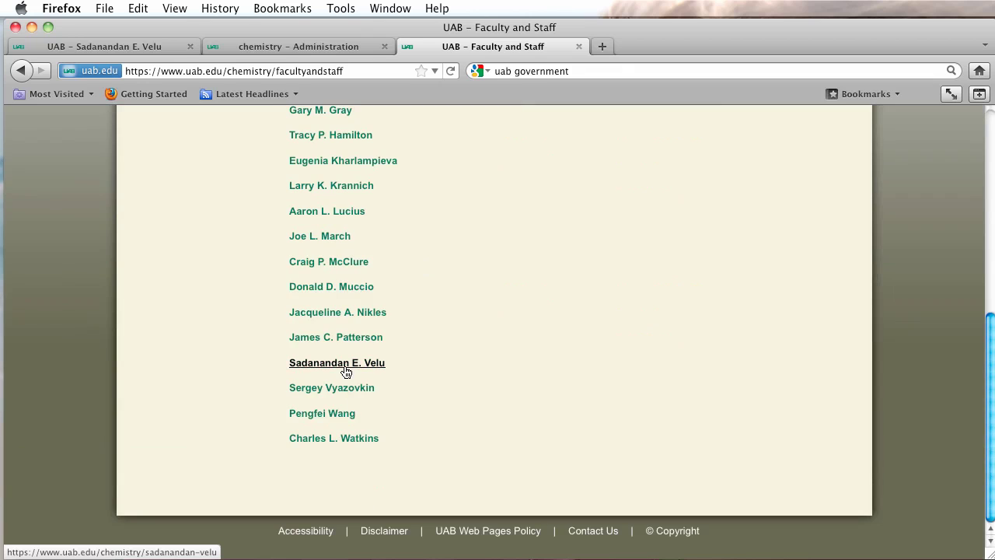
{"action": "left_click", "coordinate": [344, 365]}
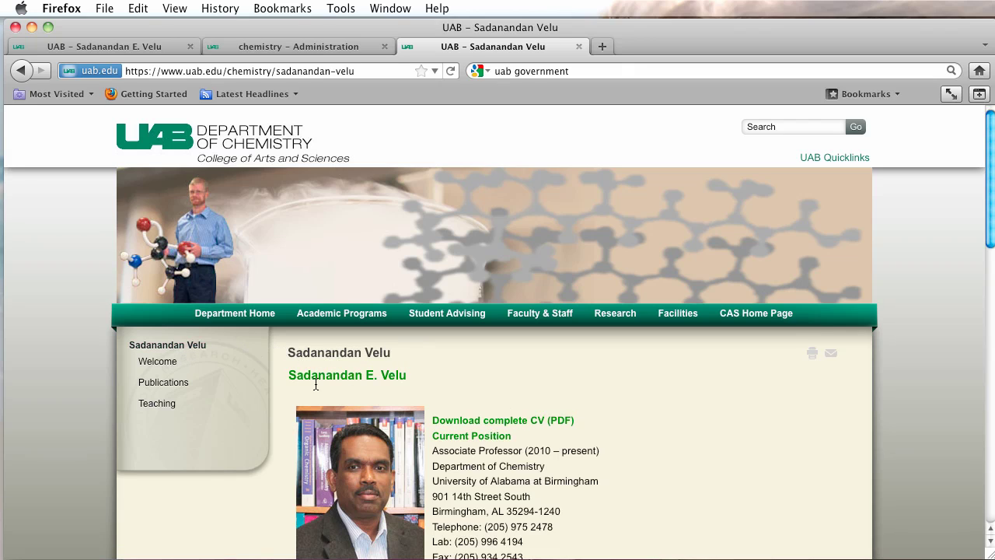
Visit the Welcome, Publications and Teaching pages and mark Teaching's duplicate heading.
{"action": "left_click", "coordinate": [166, 367]}
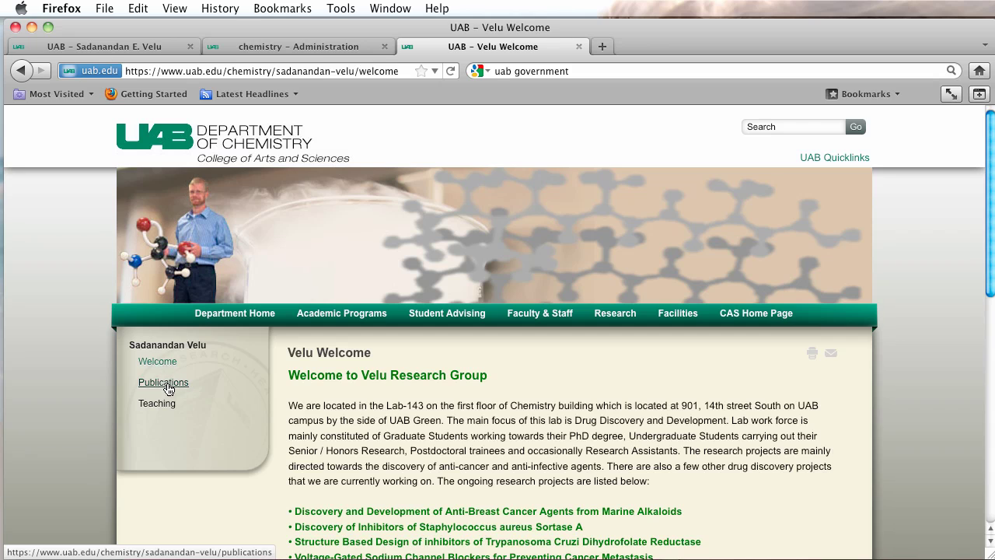
{"action": "left_click", "coordinate": [163, 384]}
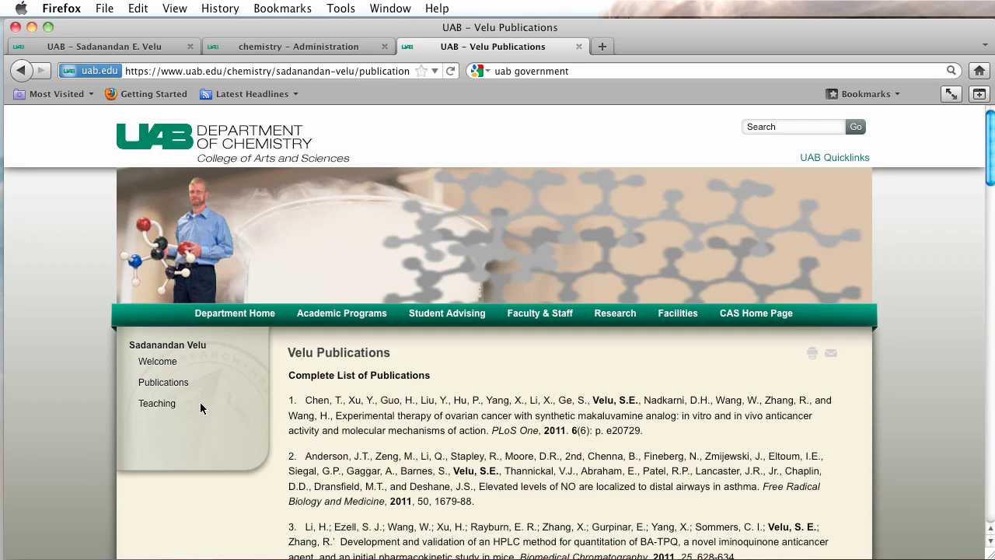
{"action": "left_click", "coordinate": [153, 405]}
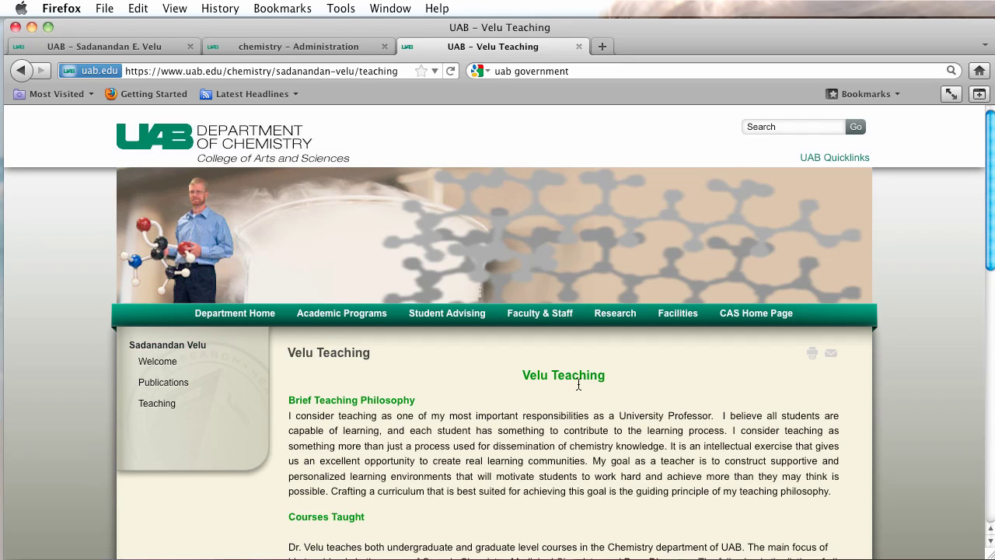
{"action": "left_click_drag", "start_coordinate": [524, 377], "coordinate": [684, 381]}
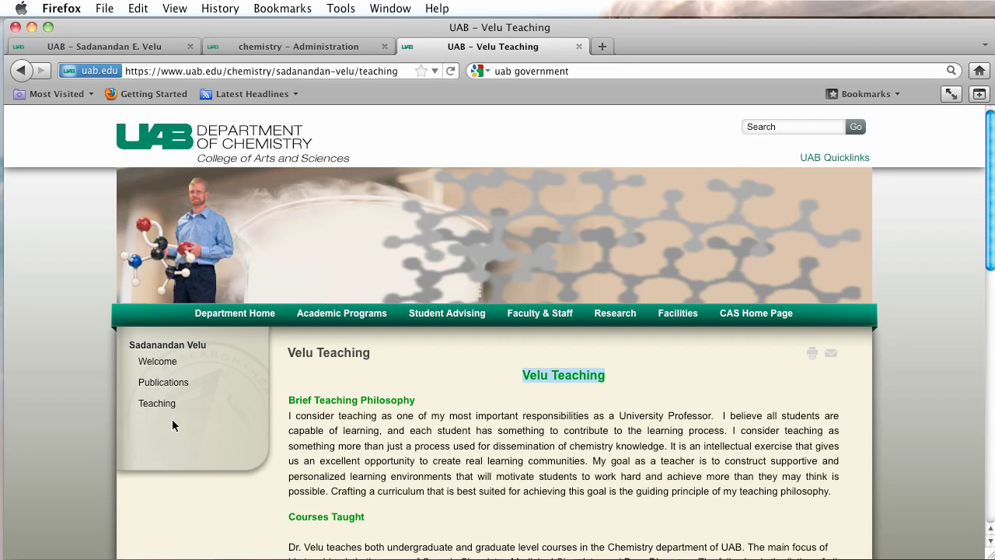
{"action": "left_click", "coordinate": [269, 48]}
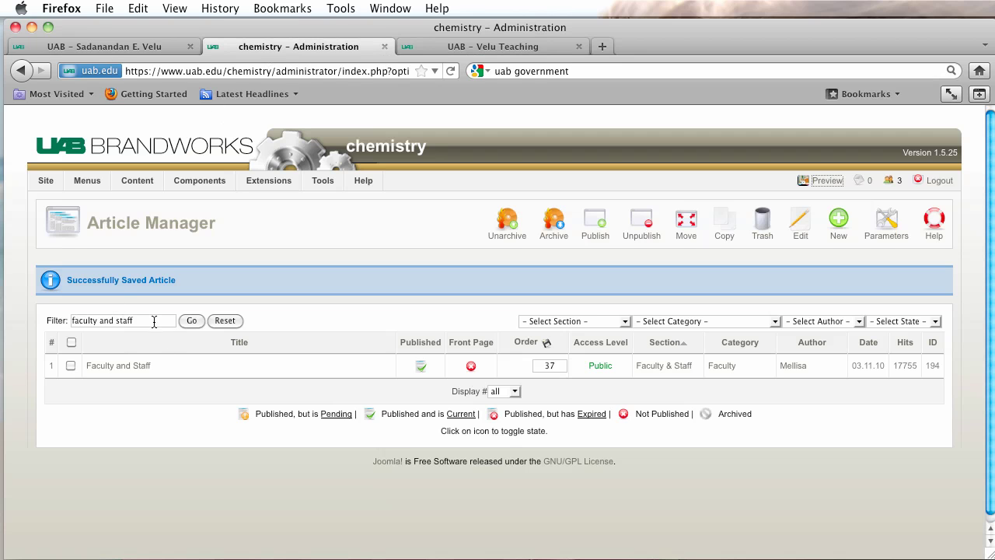
Filter the Article Manager on 'velu' and open the Velu Teaching article.
{"action": "left_click_drag", "start_coordinate": [153, 322], "coordinate": [21, 295]}
{"action": "key", "text": "BackSpace"}
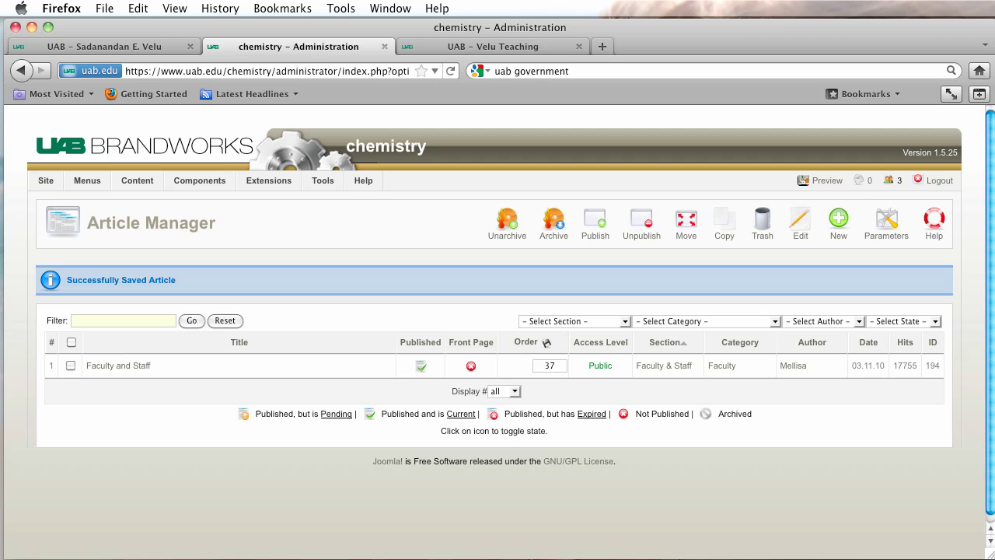
{"action": "type", "text": "velu"}
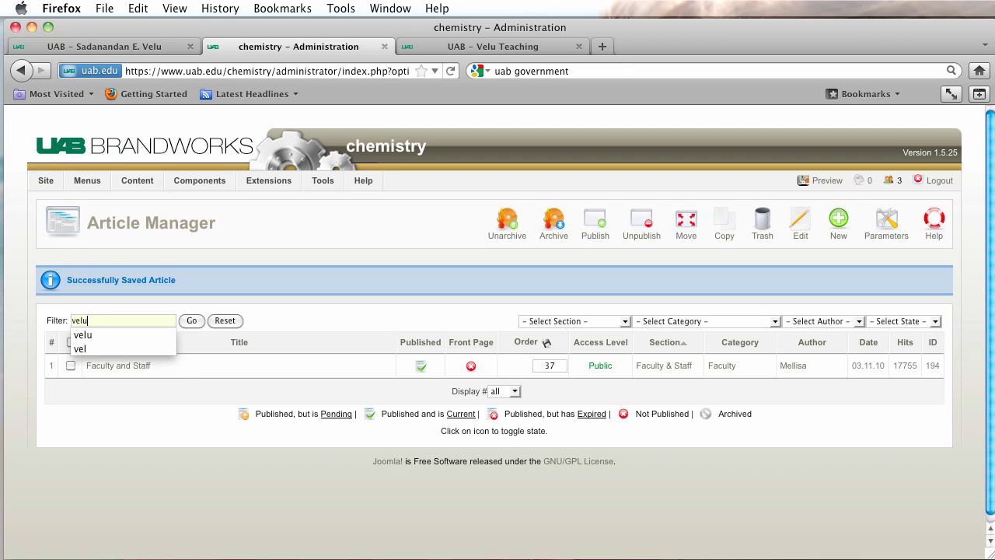
{"action": "key", "text": "Return"}
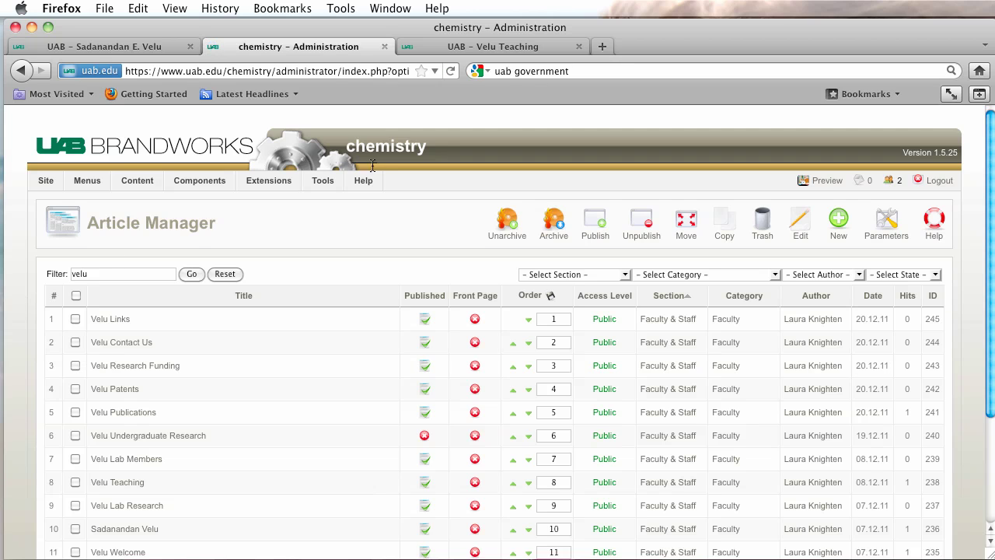
{"action": "left_click", "coordinate": [467, 45]}
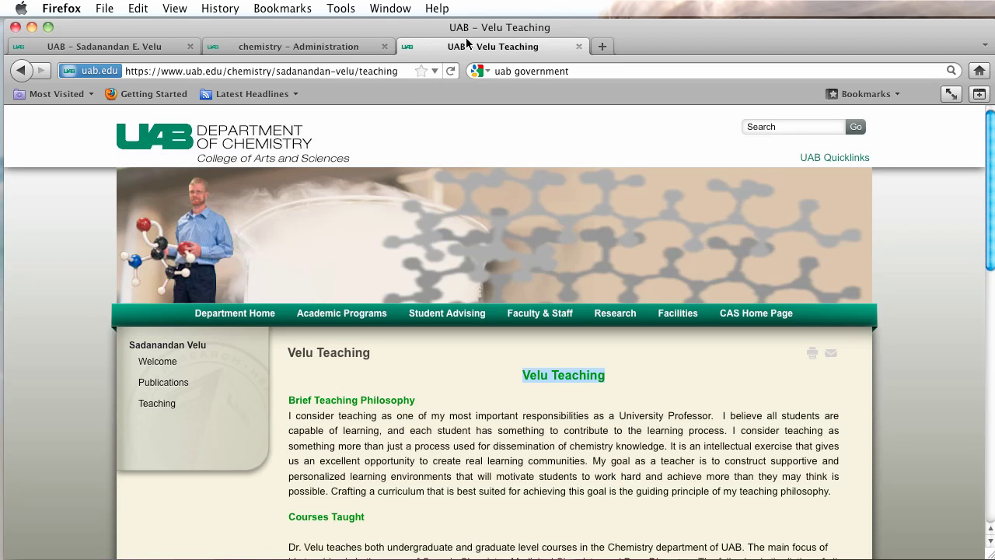
{"action": "left_click", "coordinate": [298, 46]}
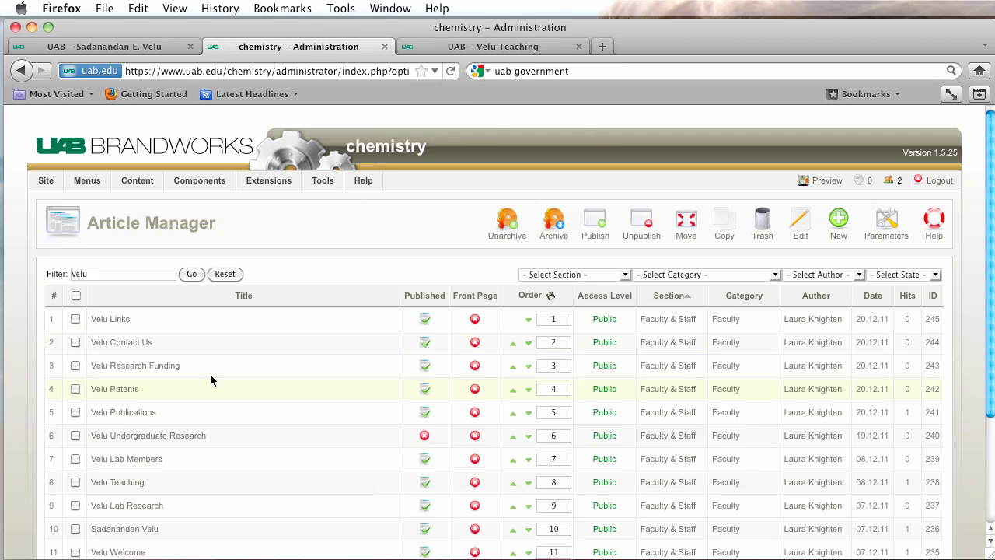
{"action": "left_click", "coordinate": [116, 483]}
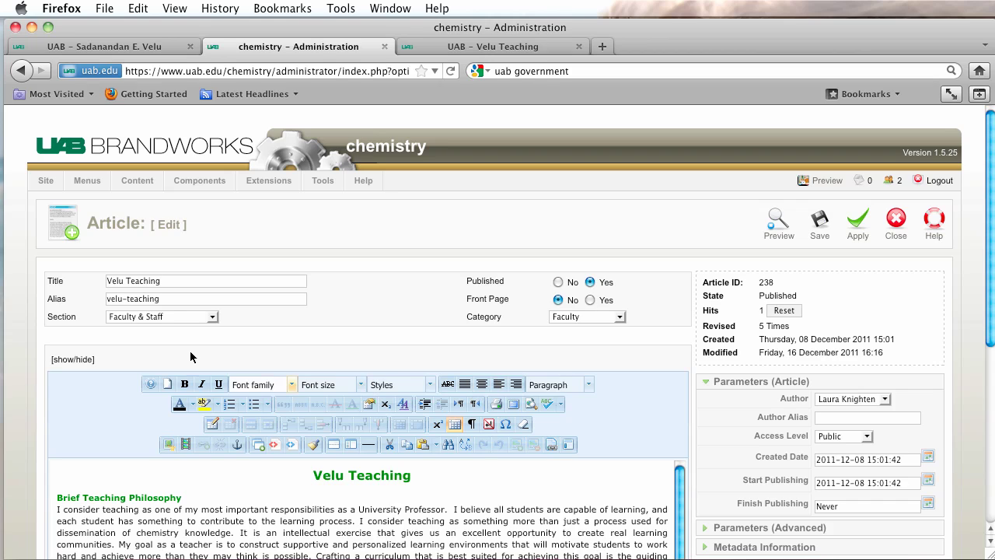
Delete the duplicate 'Velu Teaching' heading from the article body and save.
{"action": "left_click_drag", "start_coordinate": [189, 281], "coordinate": [79, 281]}
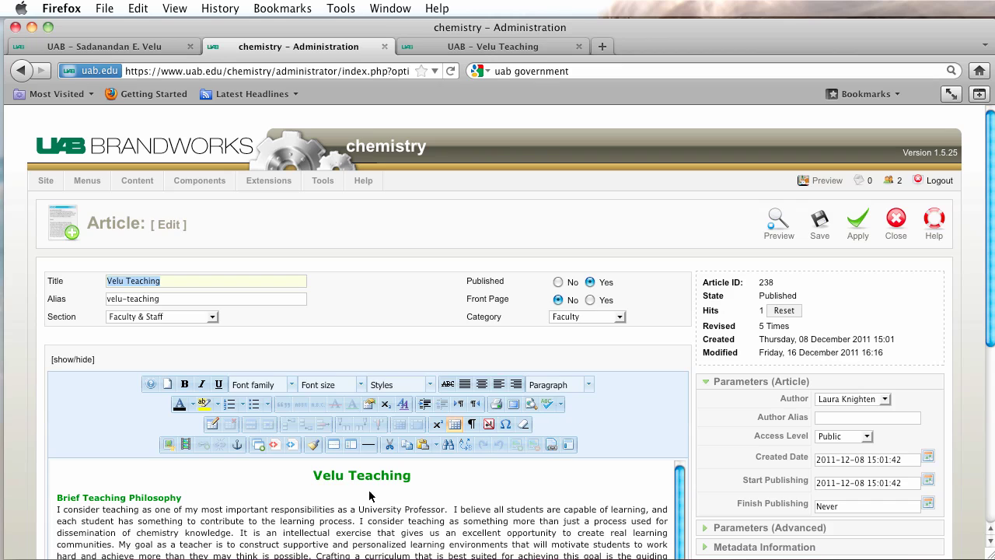
{"action": "left_click_drag", "start_coordinate": [413, 475], "coordinate": [247, 478]}
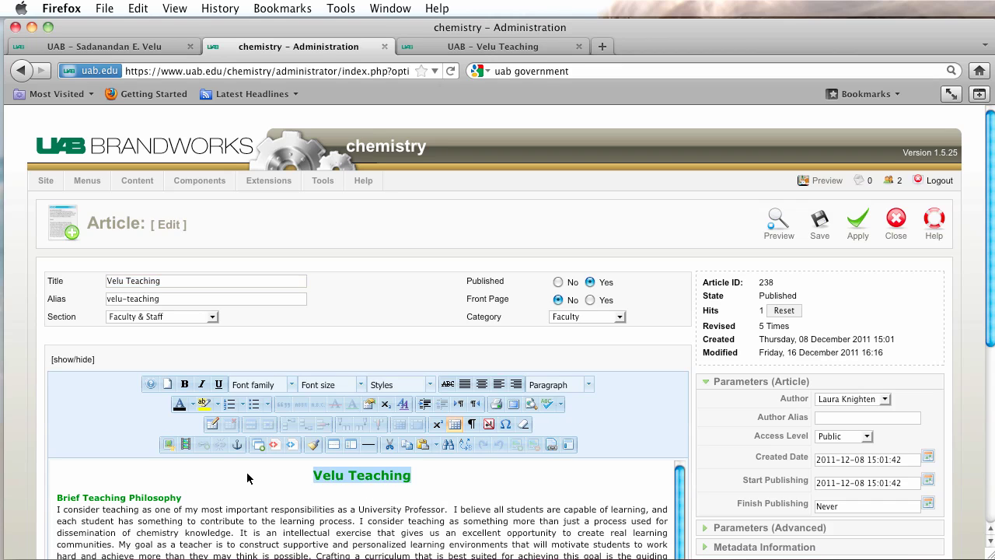
{"action": "key", "text": "BackSpace"}
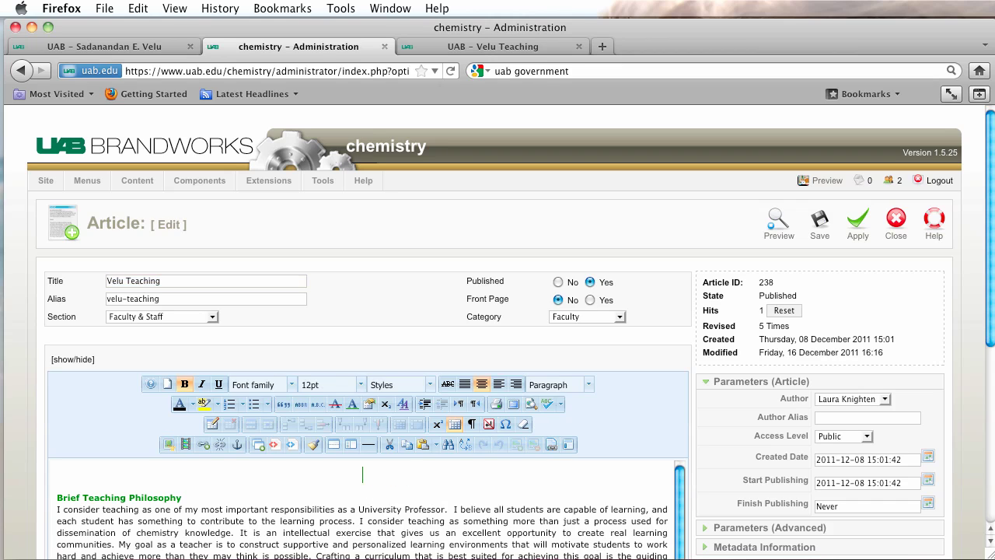
{"action": "key", "text": "BackSpace"}
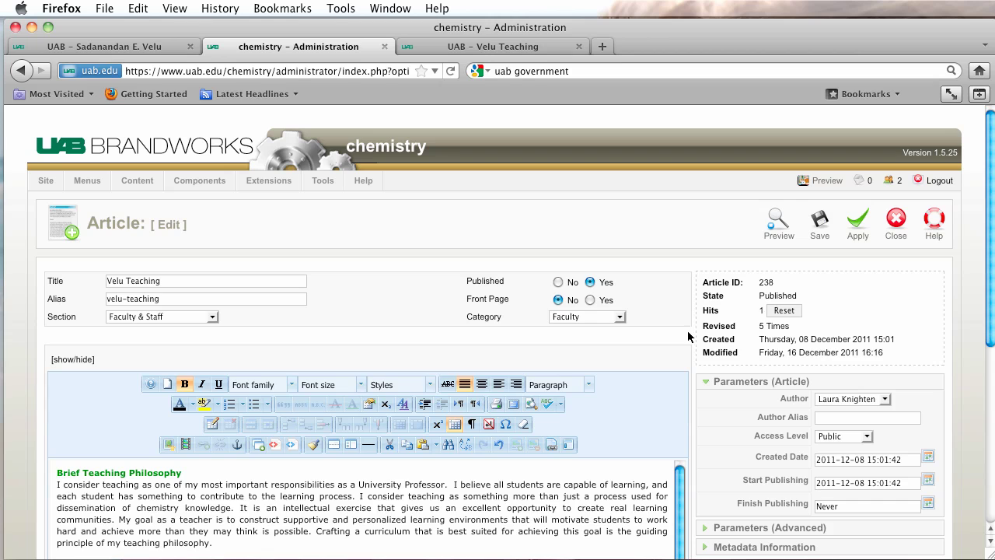
{"action": "left_click", "coordinate": [822, 223]}
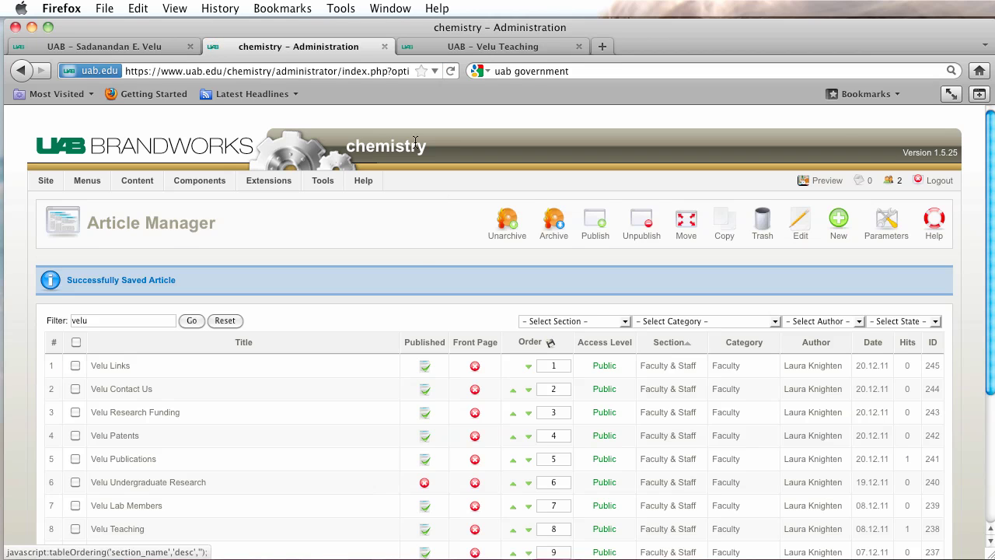
Reload the live Velu Teaching page to verify the duplicate heading is gone, then return to administration.
{"action": "left_click", "coordinate": [458, 46]}
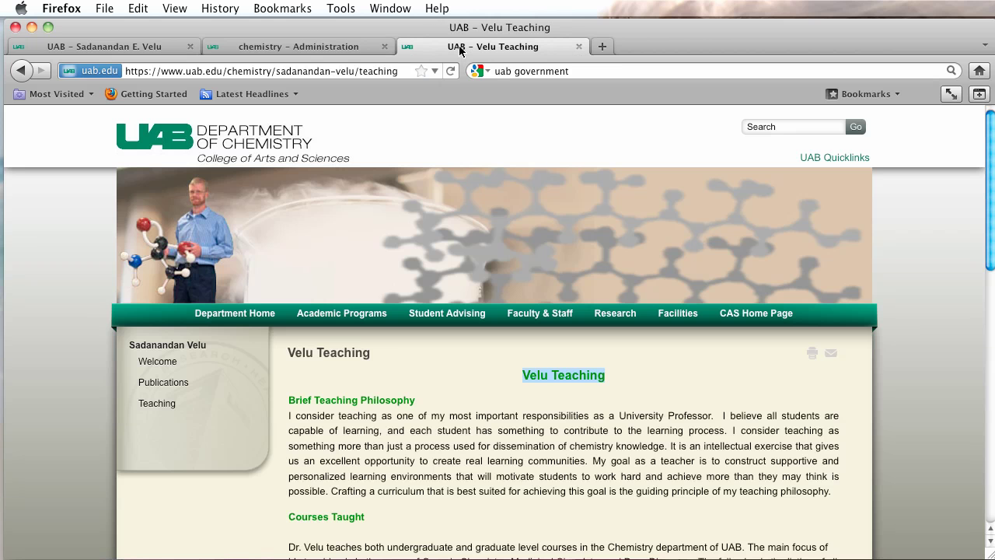
{"action": "left_click", "coordinate": [451, 71]}
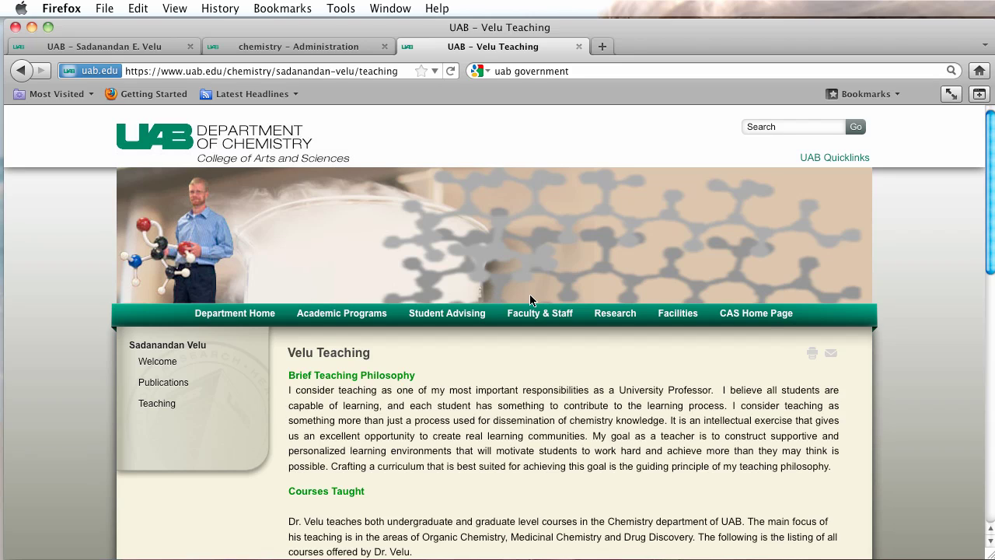
{"action": "left_click", "coordinate": [991, 329]}
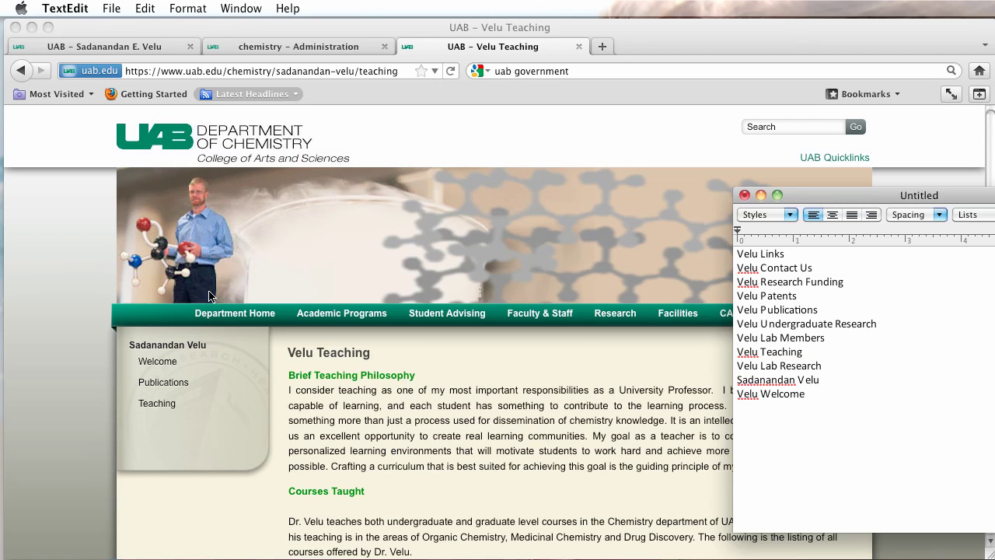
{"action": "left_click", "coordinate": [280, 46]}
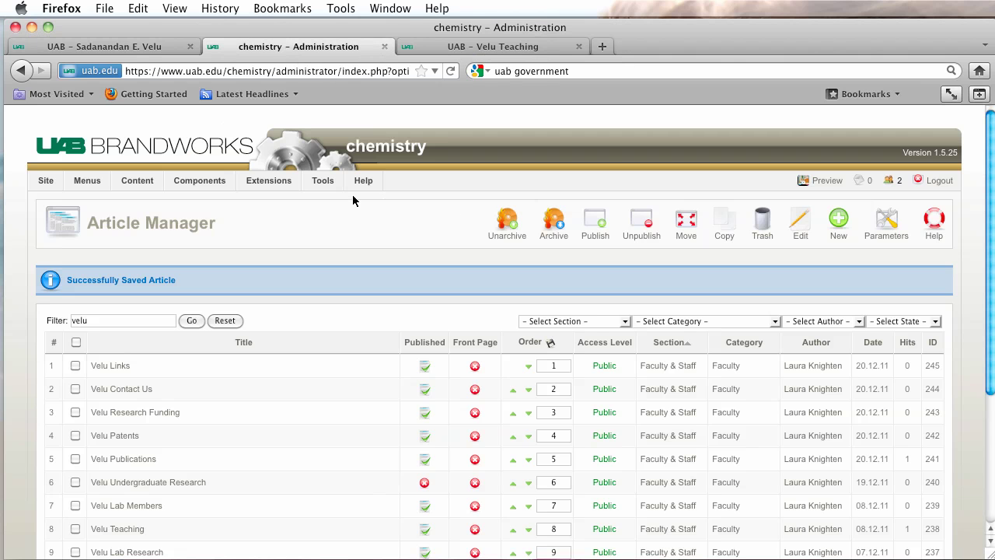
{"action": "mouse_move", "coordinate": [257, 186]}
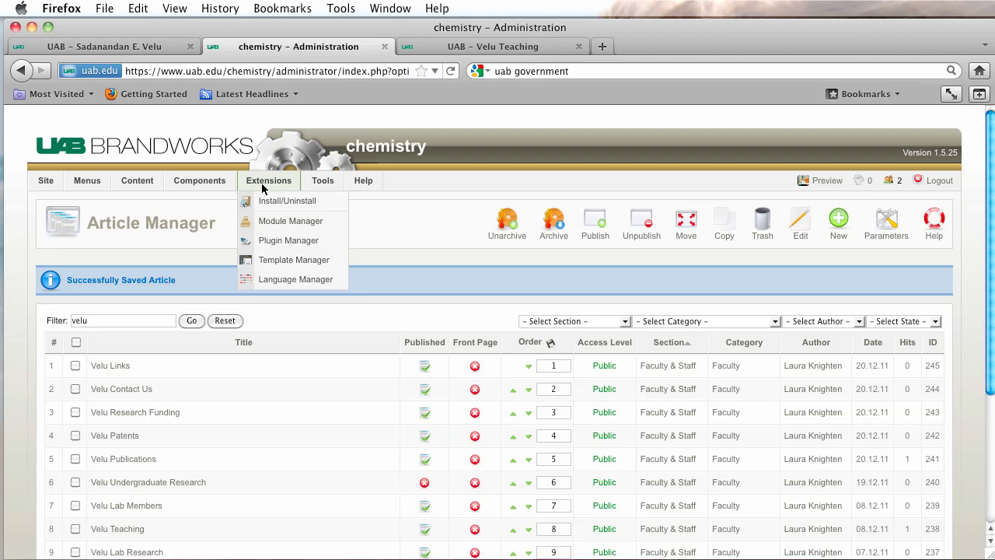